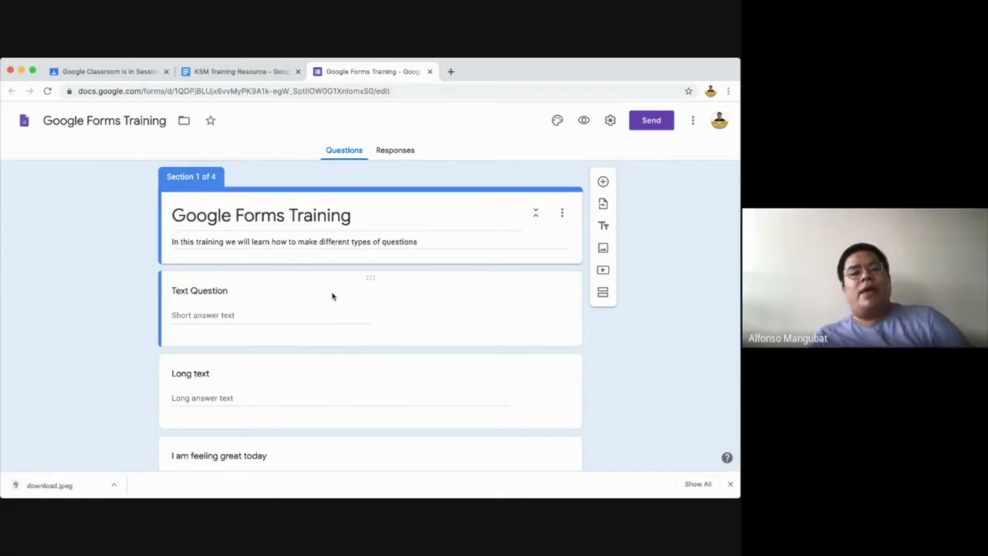
# Look through the form's questions and sections from the header down to the last section, and return to the Text Question
pyautogui.scroll(-1, 345, 291)
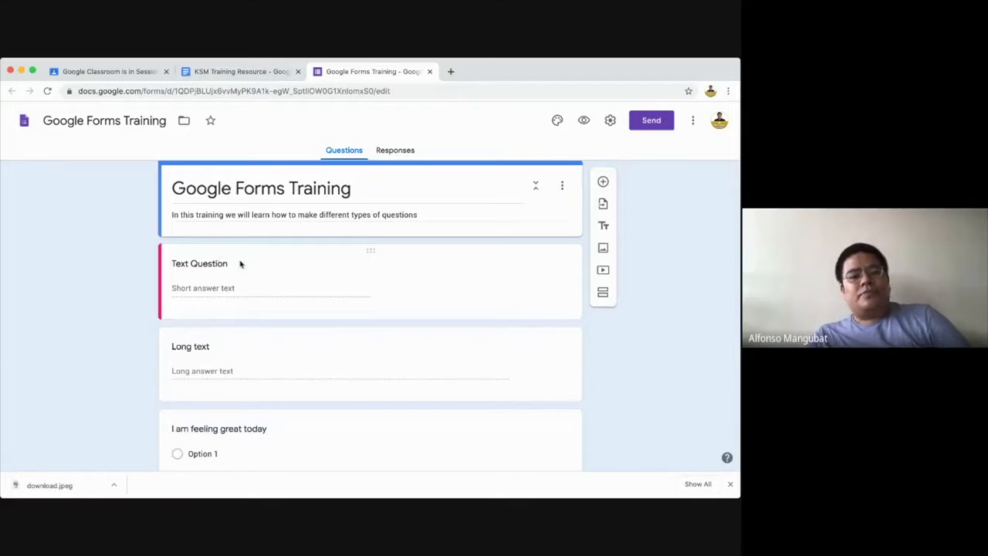
pyautogui.scroll(-1, 258, 267)
pyautogui.scroll(2, 267, 268)
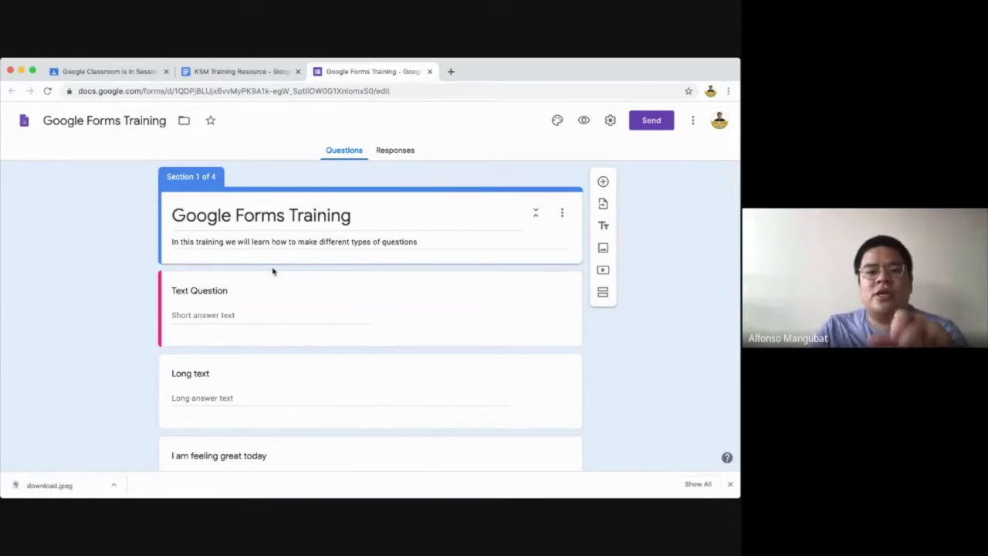
pyautogui.scroll(-1, 272, 272)
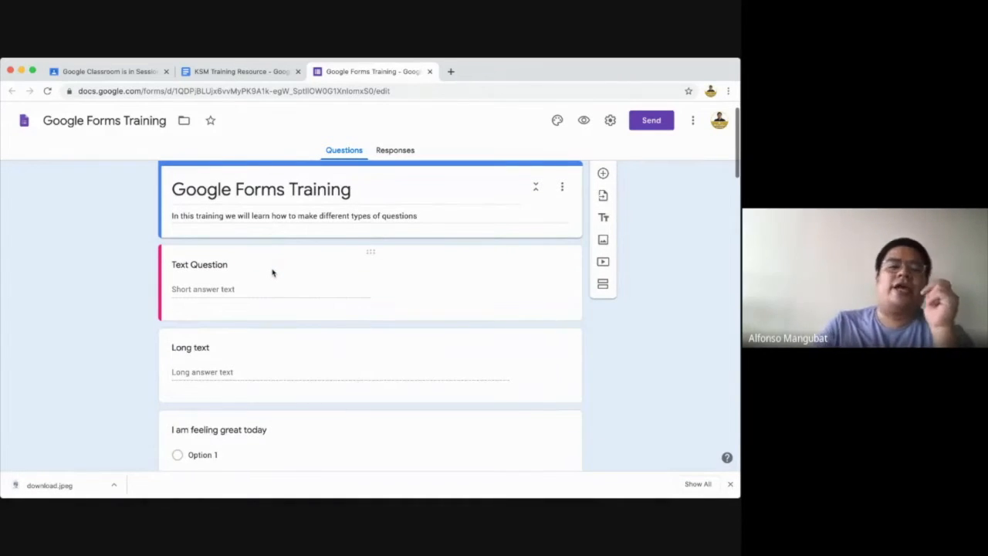
pyautogui.scroll(1, 273, 272)
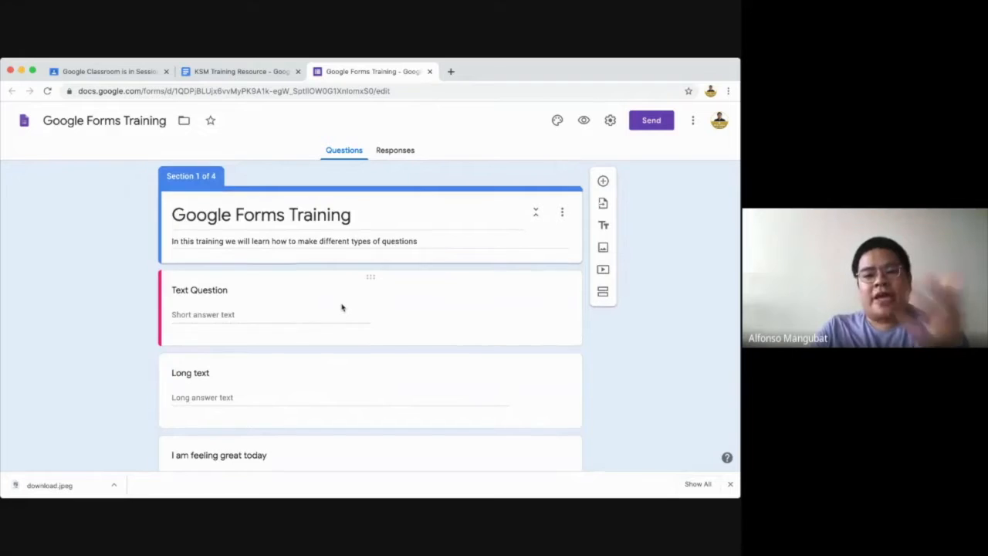
pyautogui.scroll(-2, 342, 307)
pyautogui.scroll(-2, 341, 307)
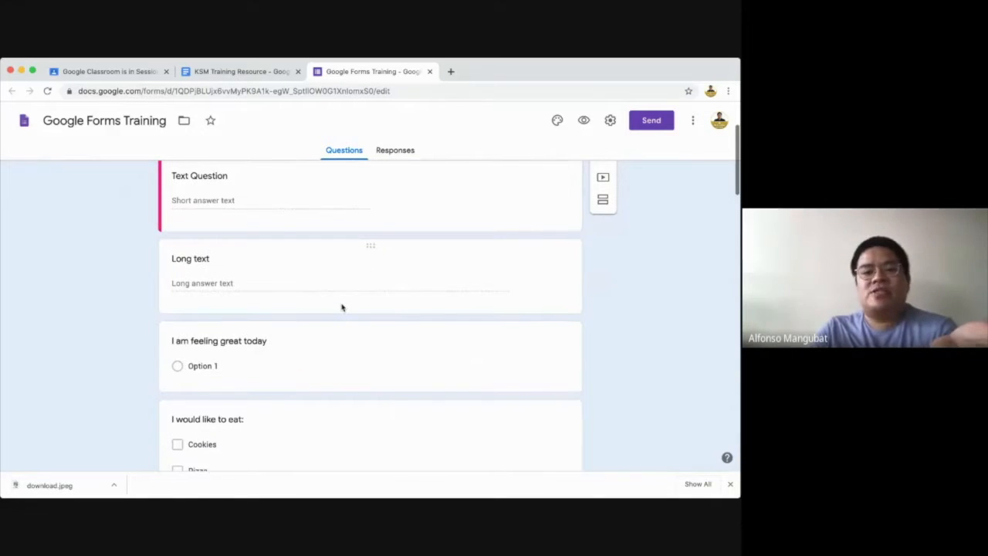
pyautogui.scroll(-15, 342, 307)
pyautogui.scroll(1, 342, 307)
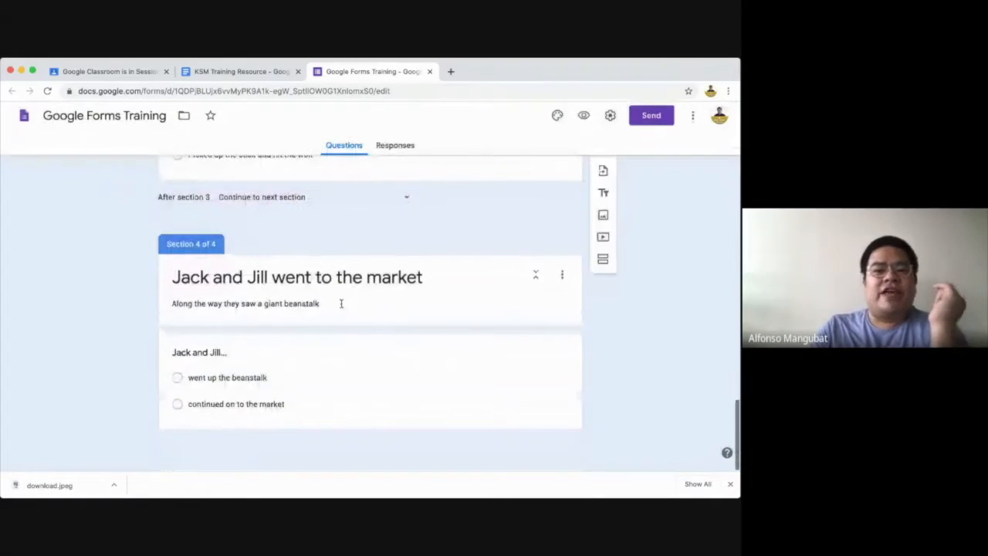
pyautogui.scroll(3, 342, 307)
pyautogui.scroll(15, 342, 307)
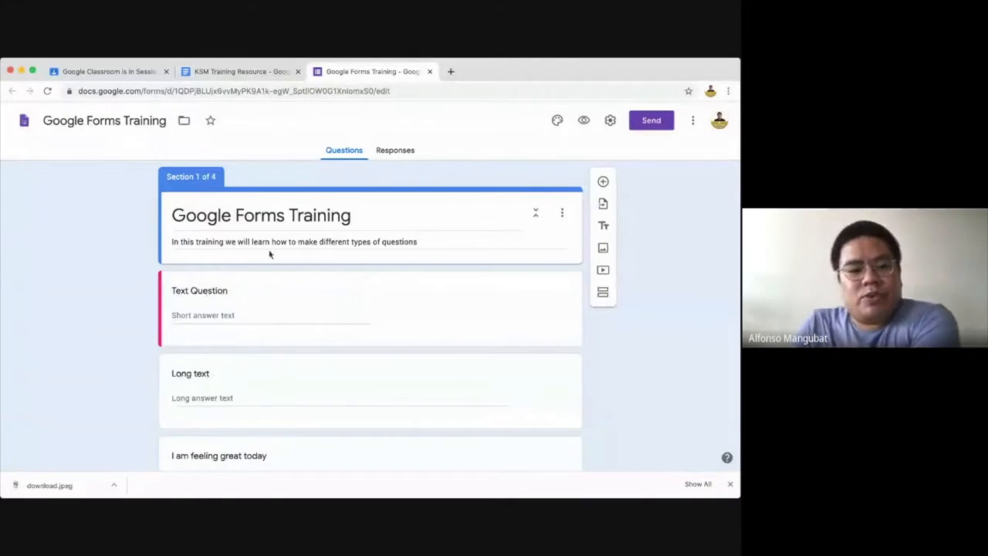
pyautogui.click(202, 293)
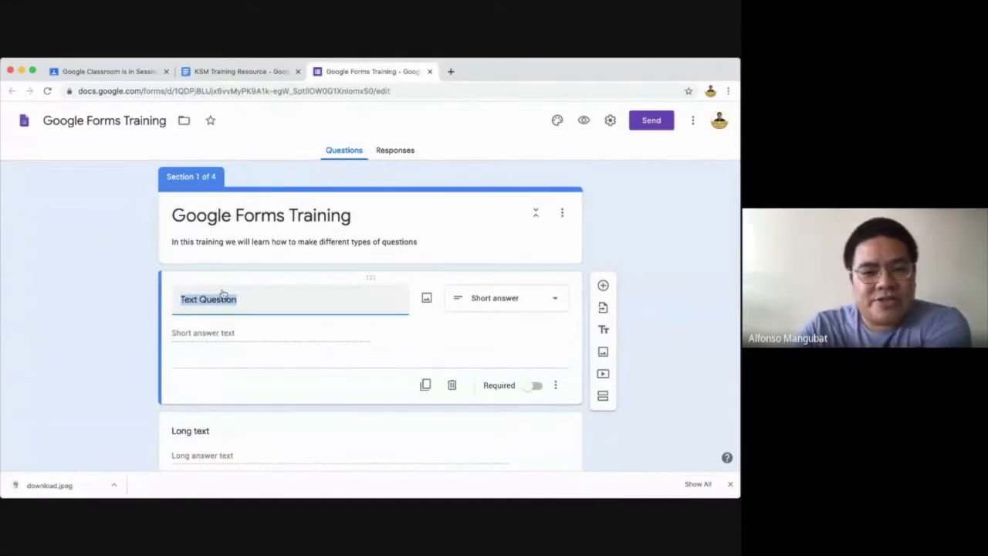
# Load the questions of the "Written Test: Energy" form modified Apr 17, 2020 for import below the form's header
pyautogui.click(370, 241)
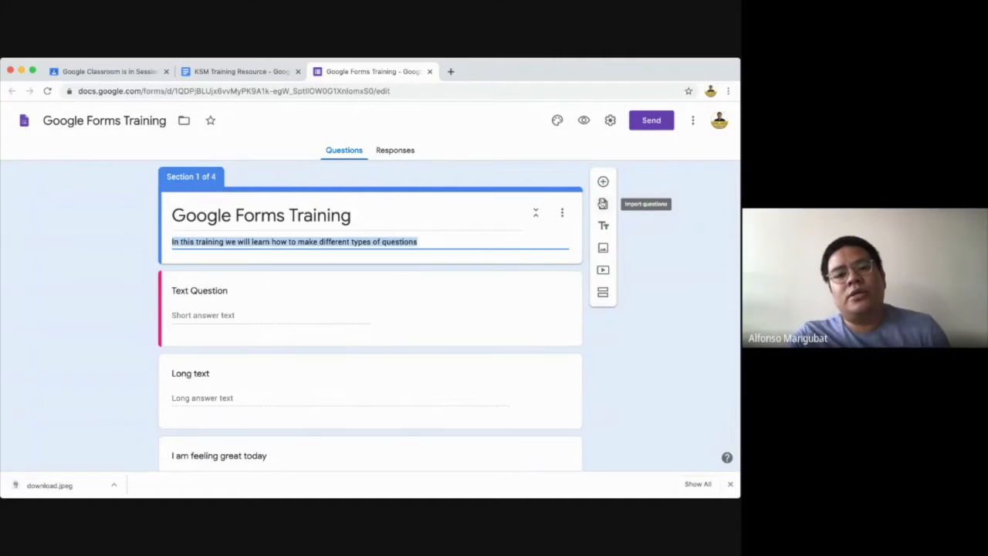
pyautogui.click(604, 204)
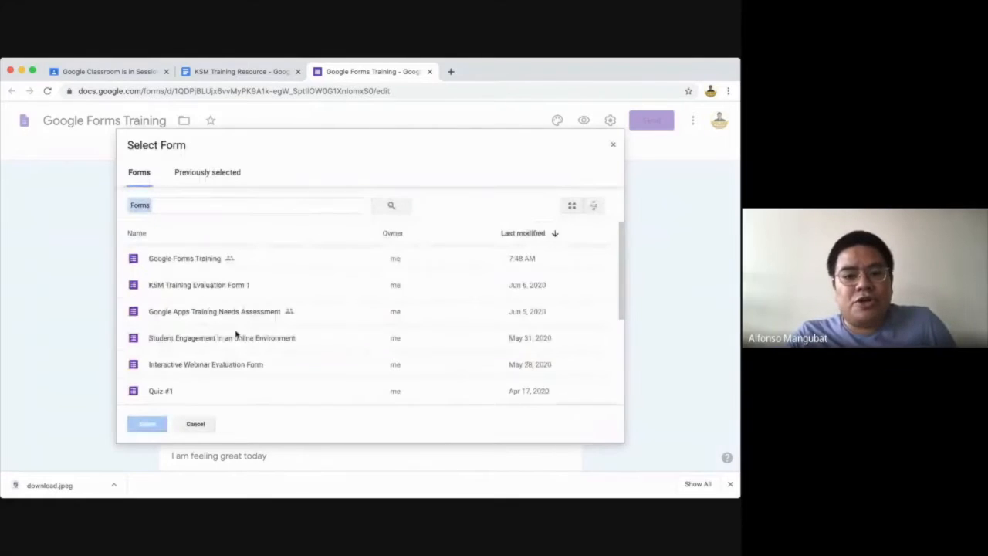
pyautogui.scroll(-3, 236, 334)
pyautogui.scroll(-3, 236, 333)
pyautogui.scroll(1, 170, 301)
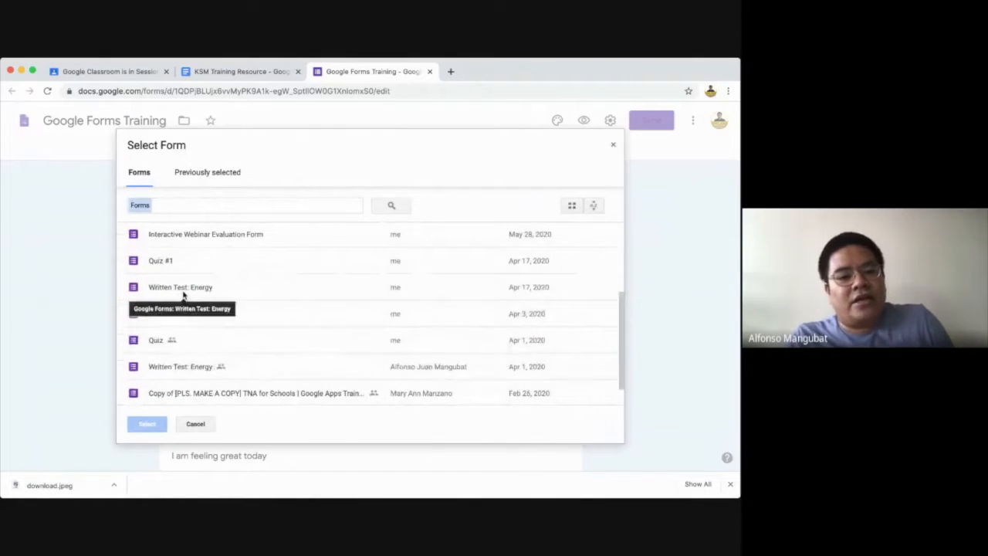
pyautogui.click(184, 289)
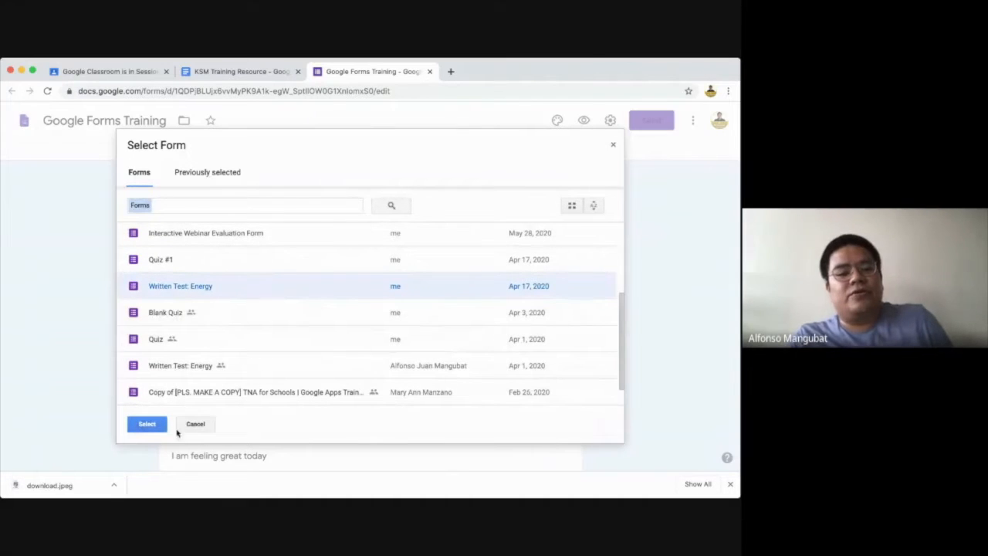
pyautogui.click(146, 425)
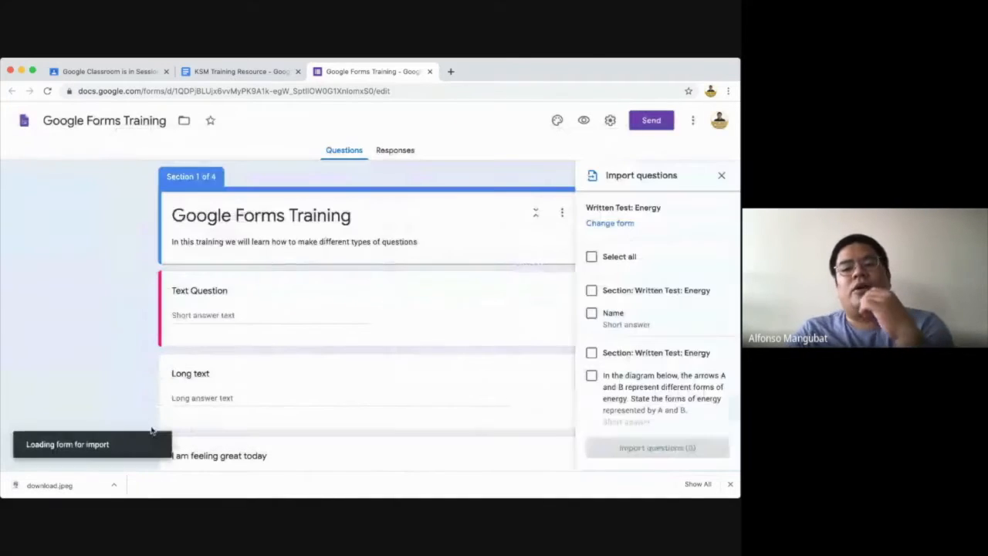
# Examine the importable questions of Written Test: Energy, trying the selection of all of them, and leave the import without adding any
pyautogui.scroll(-5, 633, 324)
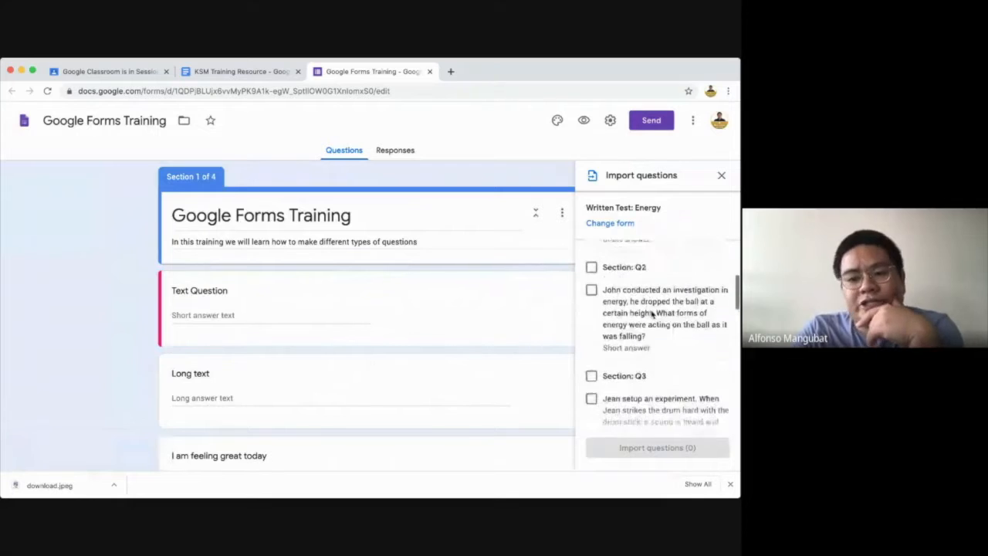
pyautogui.scroll(3, 652, 313)
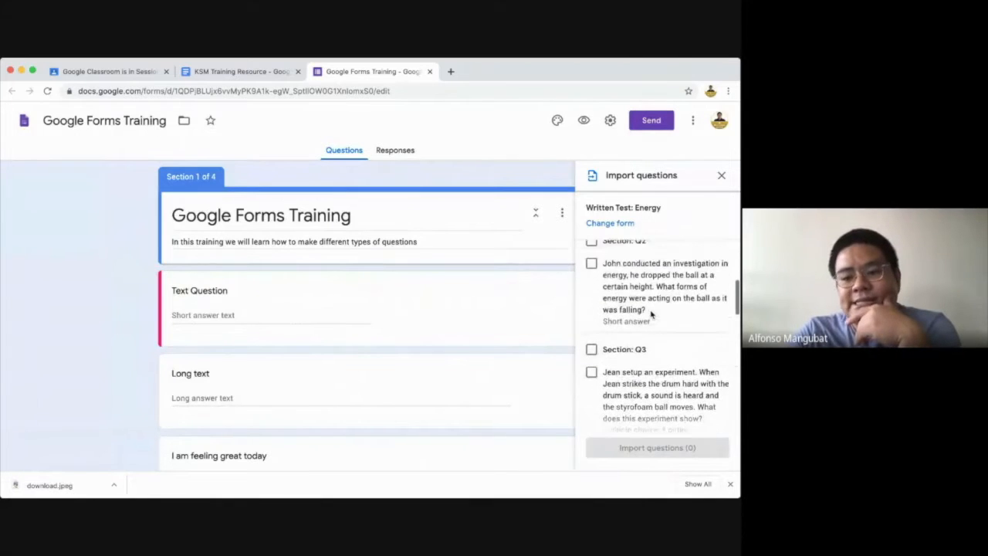
pyautogui.scroll(3, 651, 313)
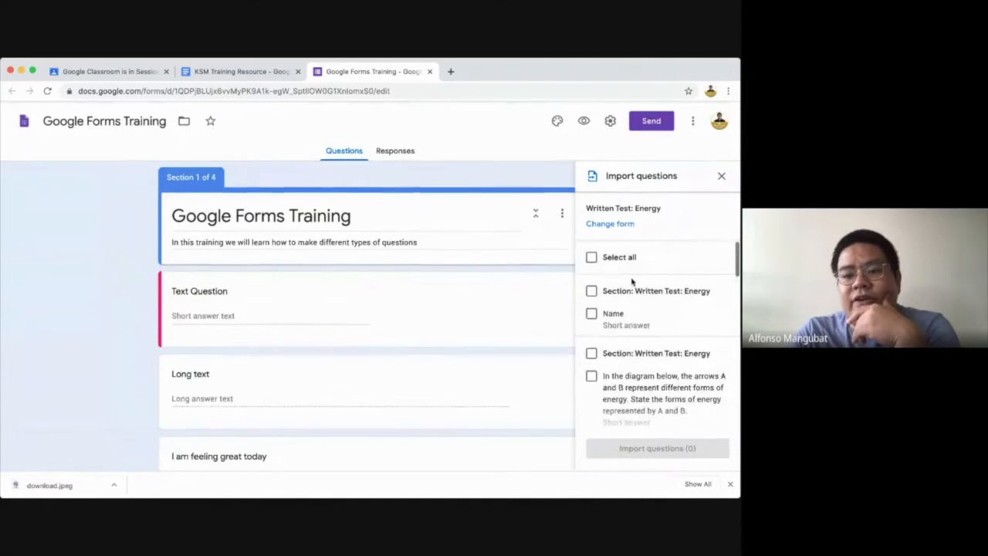
pyautogui.click(591, 256)
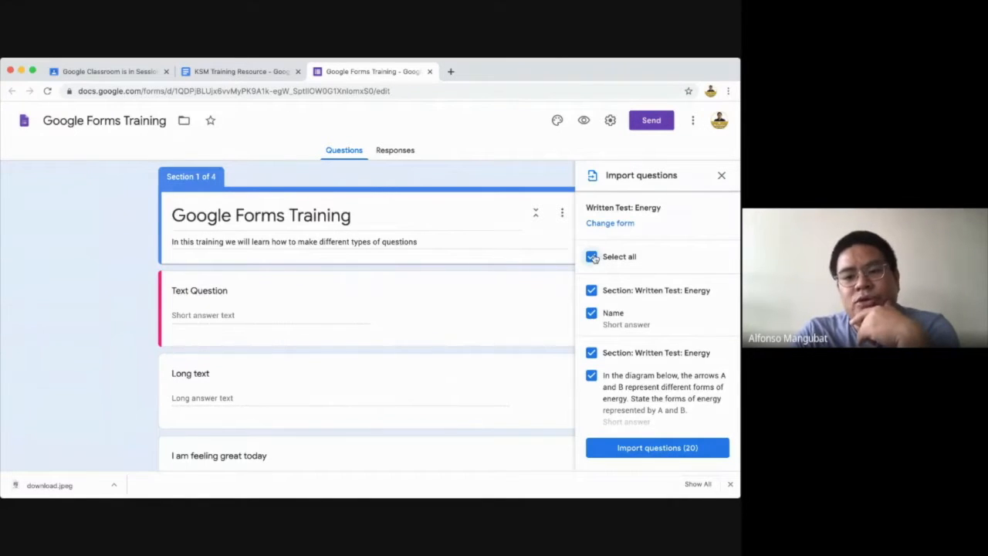
pyautogui.click(591, 256)
pyautogui.scroll(-10, 610, 324)
pyautogui.scroll(-10, 609, 325)
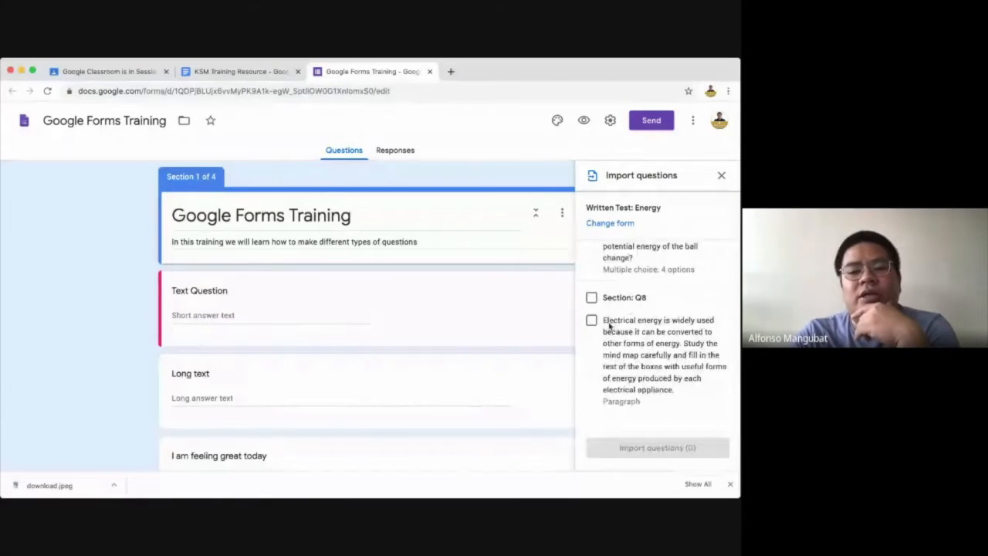
pyautogui.scroll(20, 608, 328)
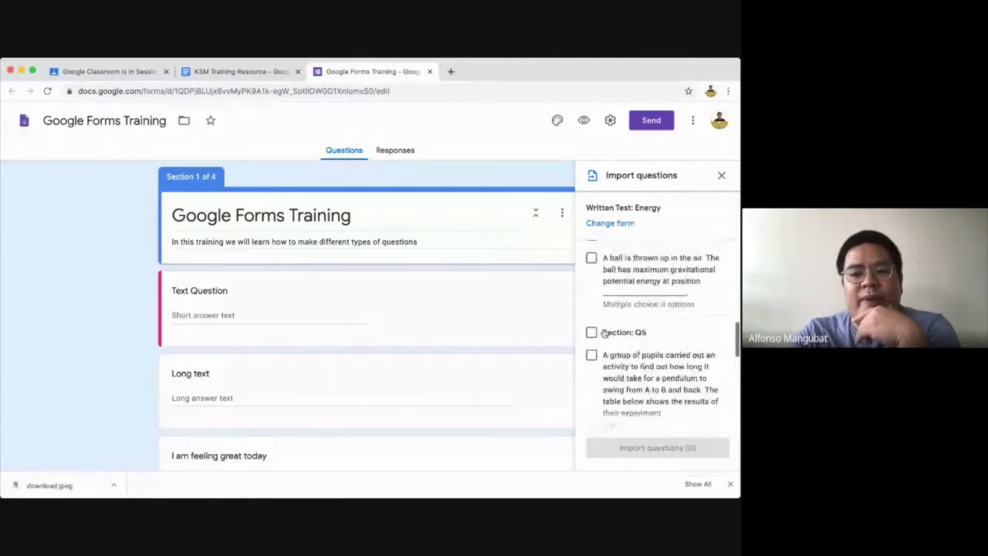
pyautogui.click(720, 176)
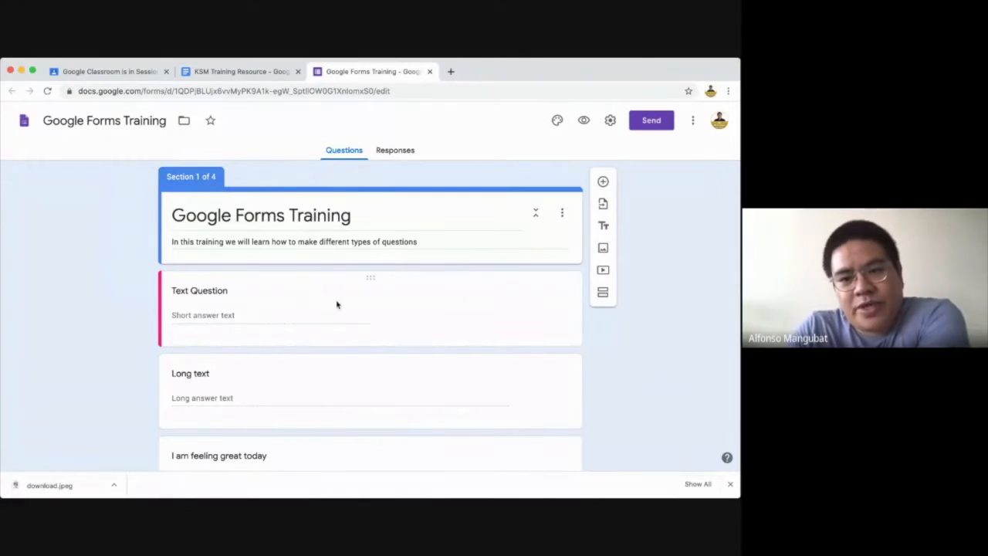
# From the Text Question, examine the image insertion sources: upload, camera, URL, Photos, Google Drive and Google Image Search, and close without inserting
pyautogui.click(298, 319)
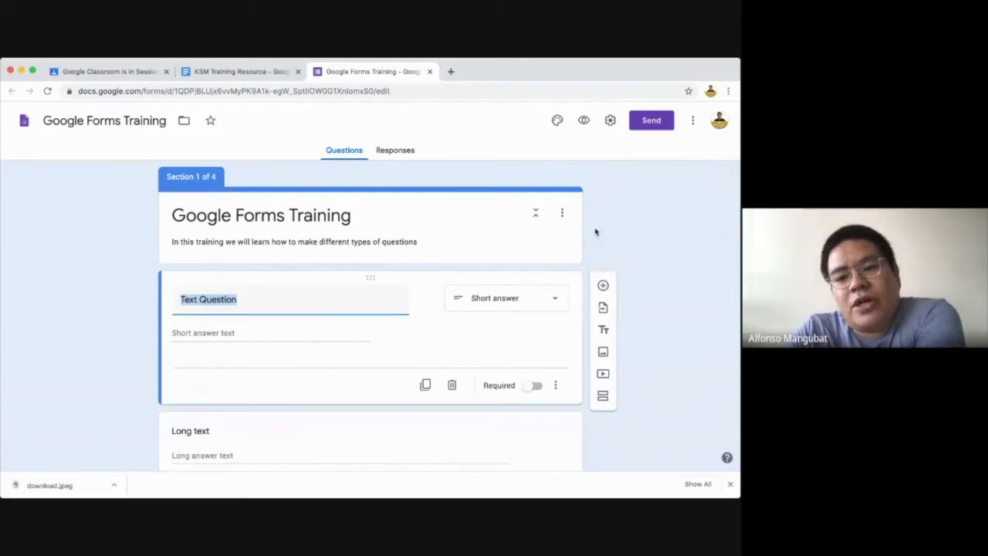
pyautogui.click(602, 353)
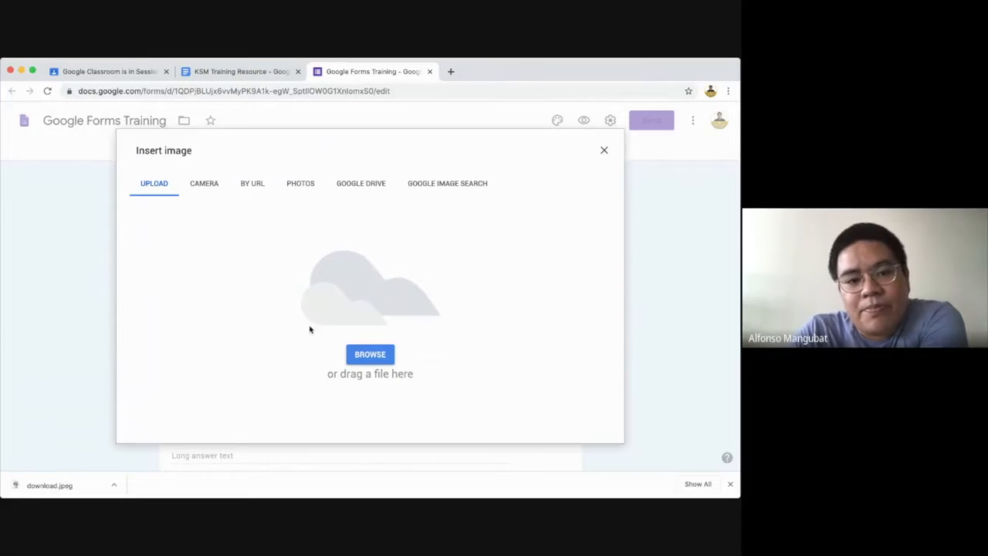
pyautogui.click(218, 189)
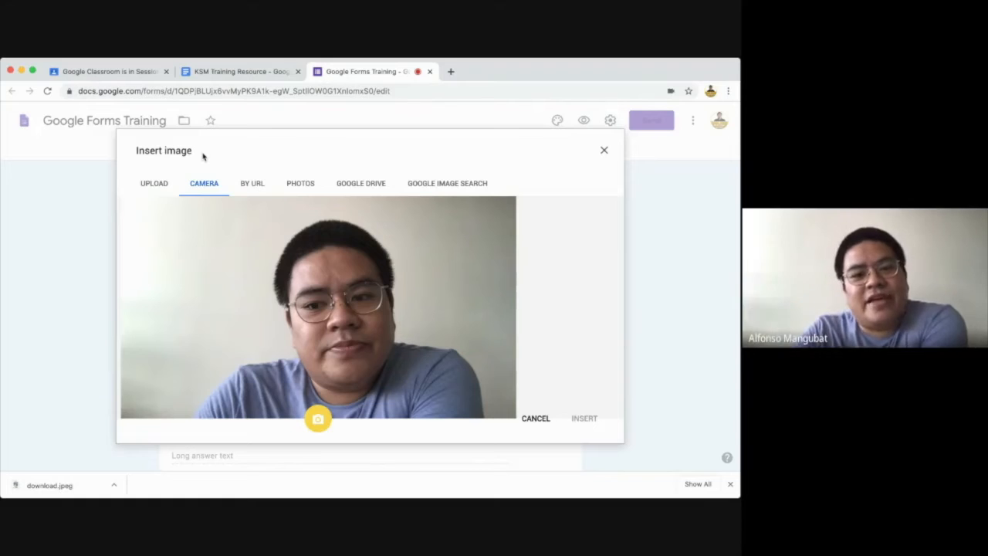
pyautogui.click(258, 187)
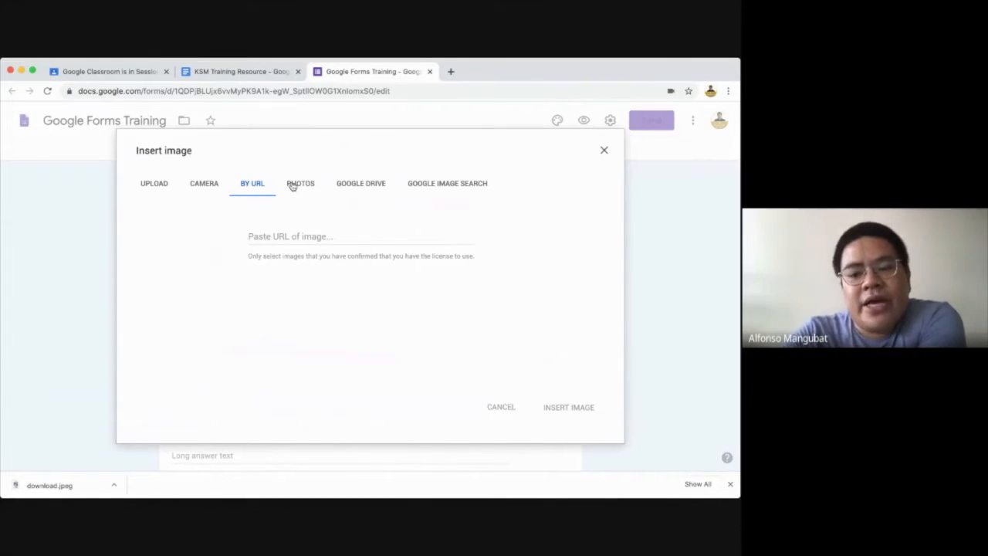
pyautogui.click(300, 185)
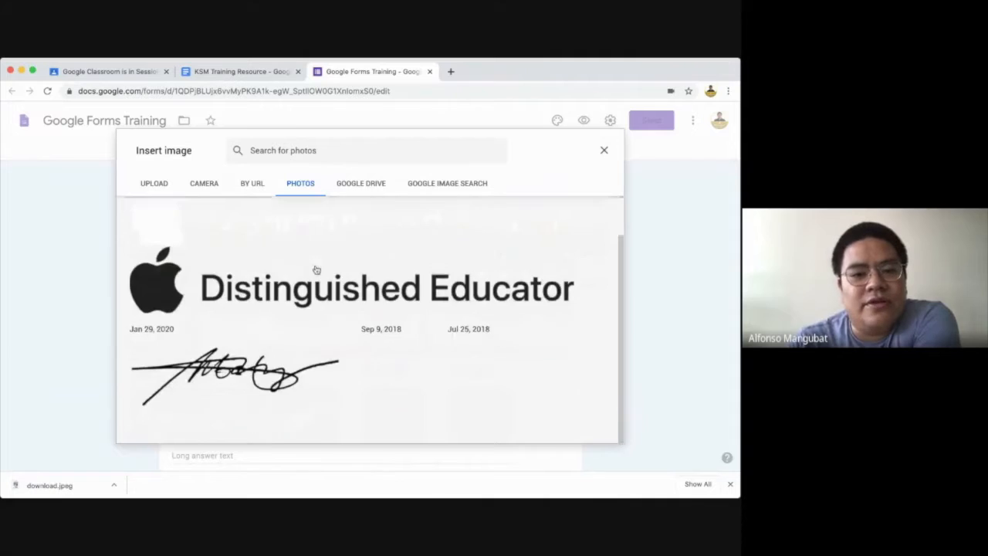
pyautogui.click(375, 185)
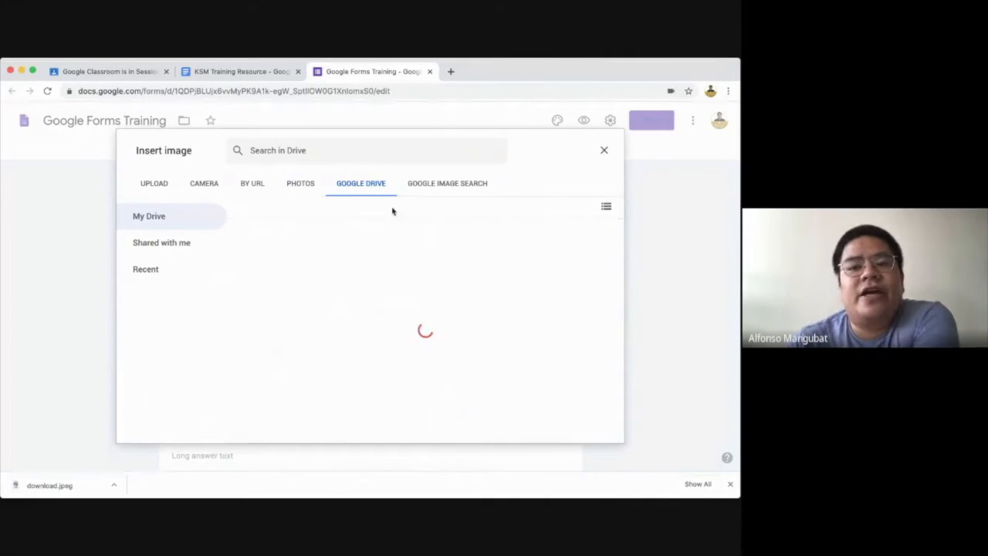
pyautogui.click(448, 183)
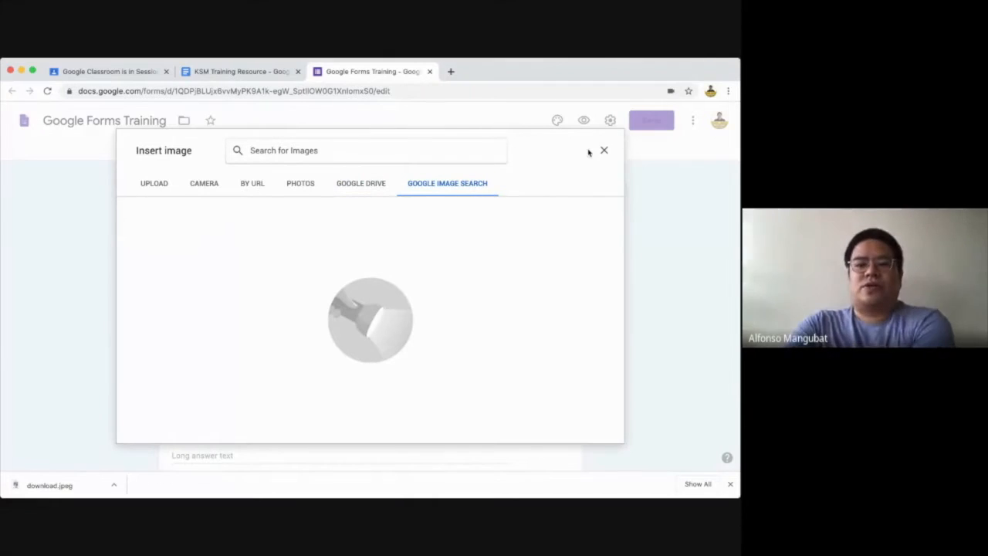
pyautogui.click(600, 154)
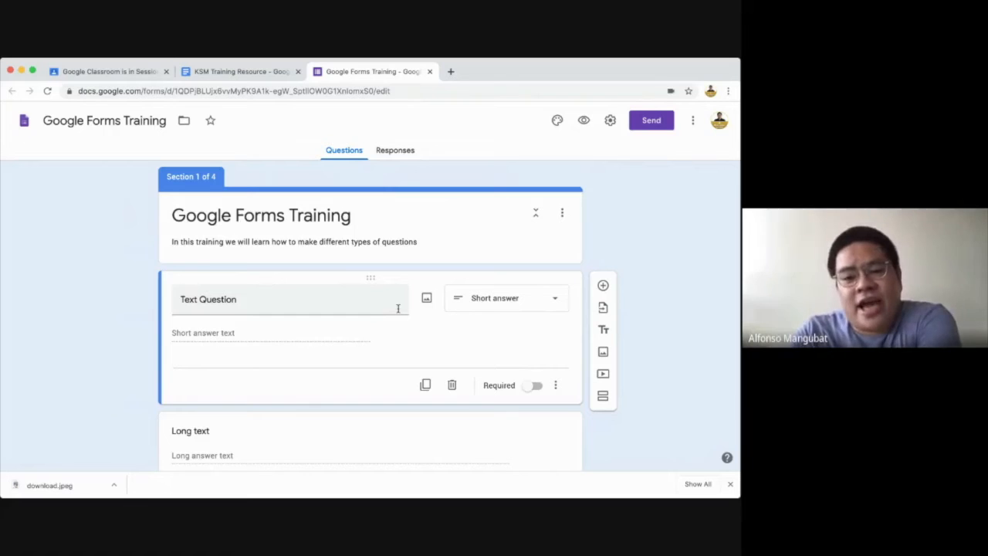
# View the available question types for the Text Question and leave it without choosing another type
pyautogui.click(479, 303)
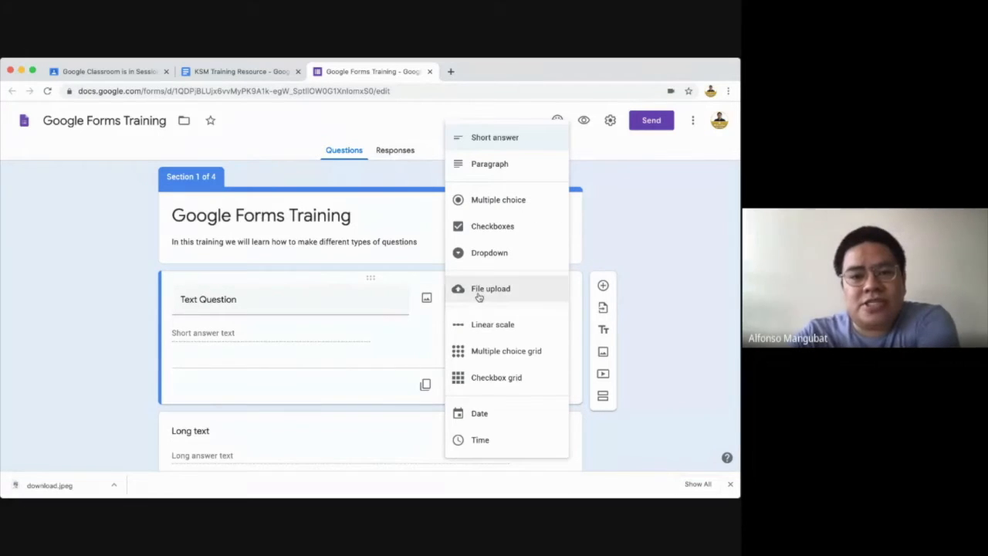
pyautogui.click(246, 299)
pyautogui.click(245, 299)
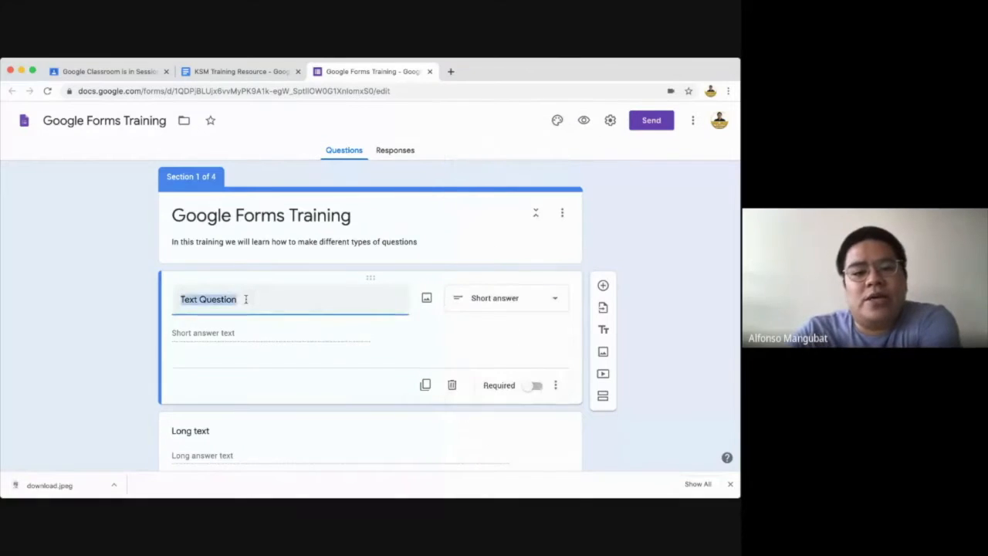
pyautogui.scroll(-1, 302, 331)
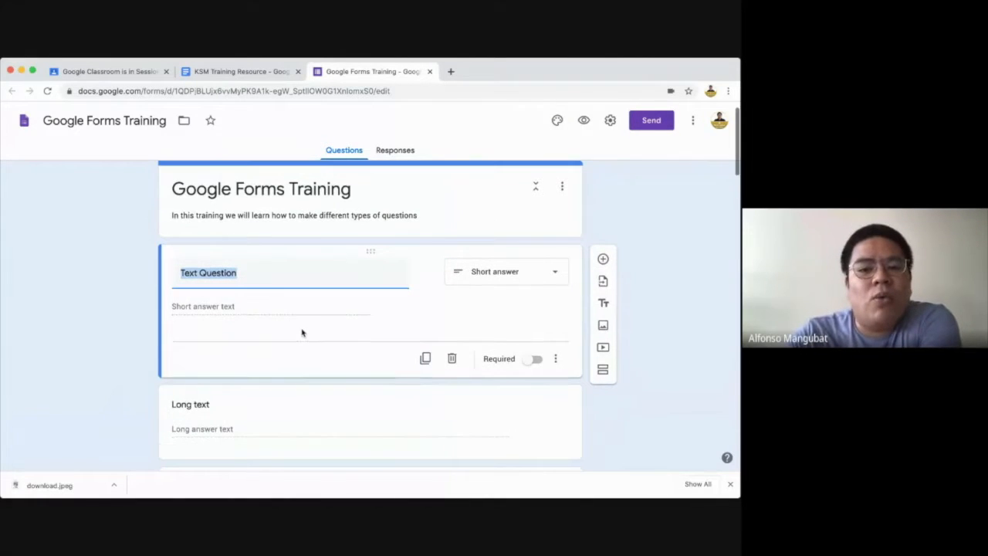
pyautogui.scroll(-1, 302, 332)
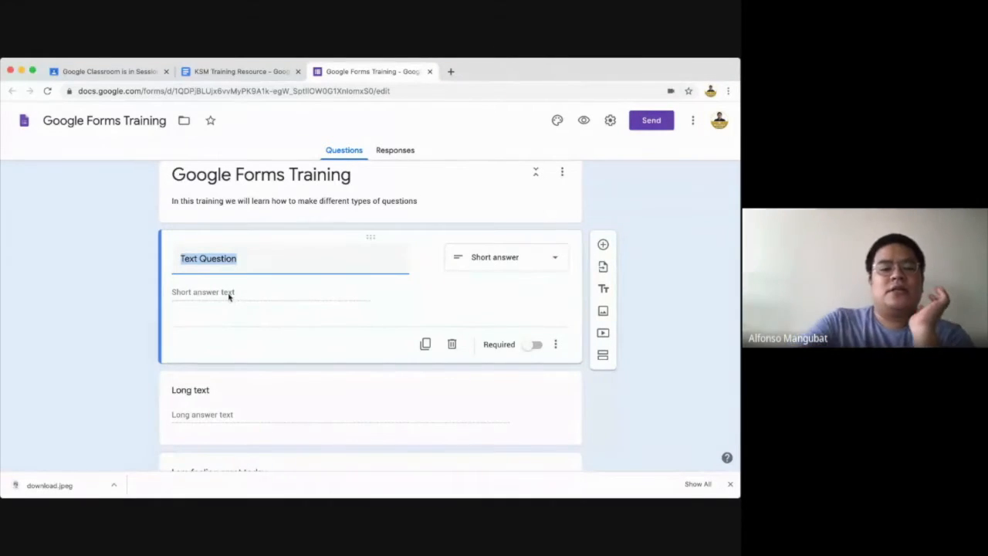
# Choose Paragraph as the question type of the Long text question
pyautogui.click(280, 408)
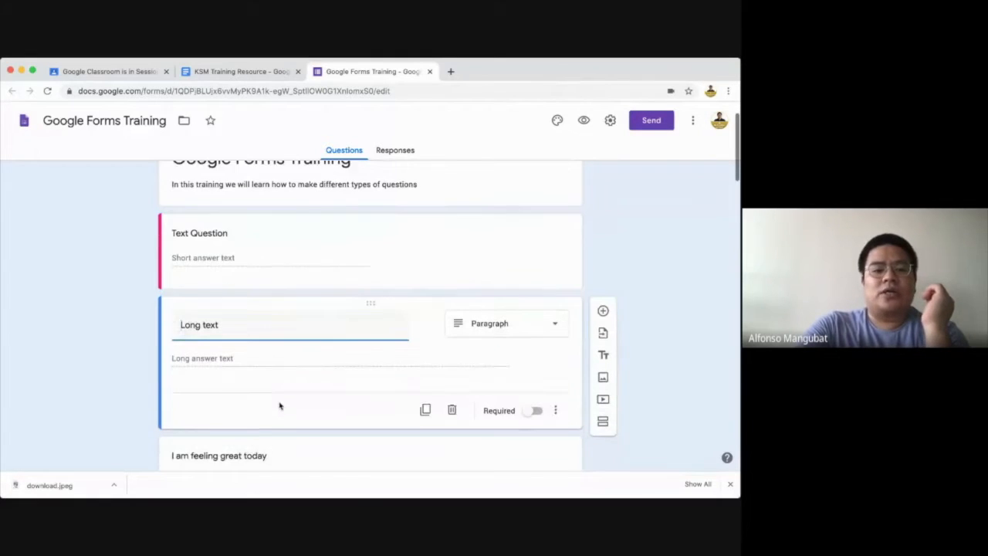
pyautogui.click(512, 325)
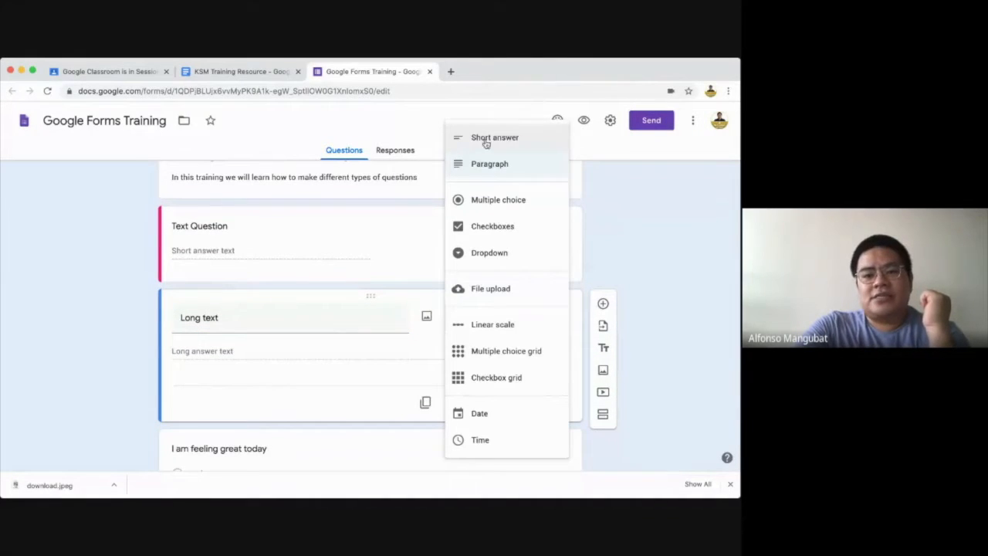
pyautogui.click(516, 170)
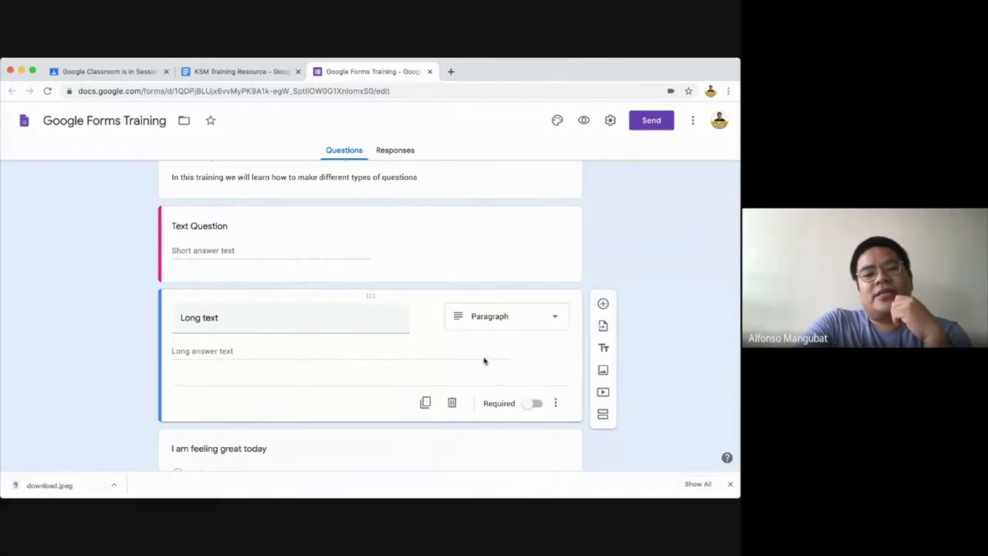
# Add response validation to the Long text question, limiting the length to a maximum character count of 3000
pyautogui.click(555, 402)
pyautogui.click(535, 349)
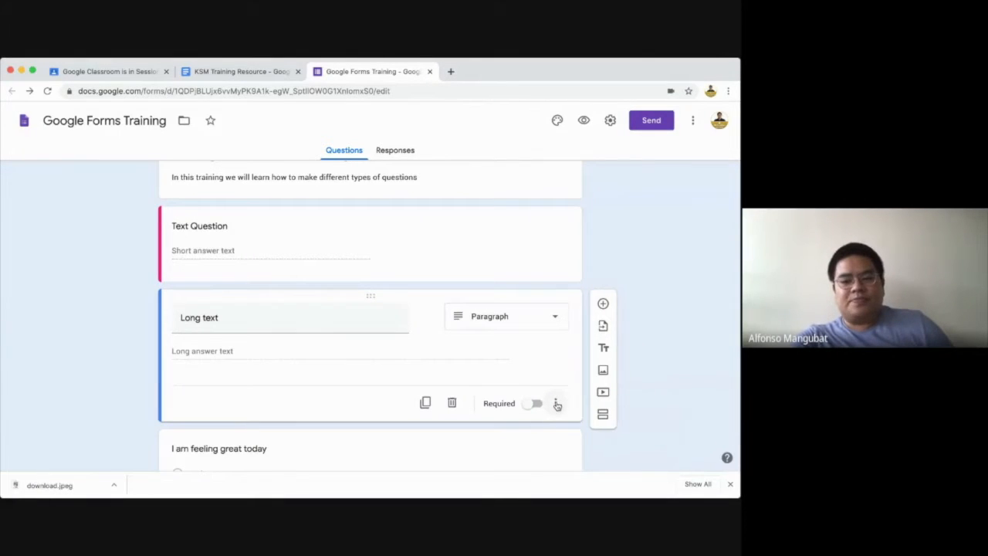
pyautogui.click(558, 403)
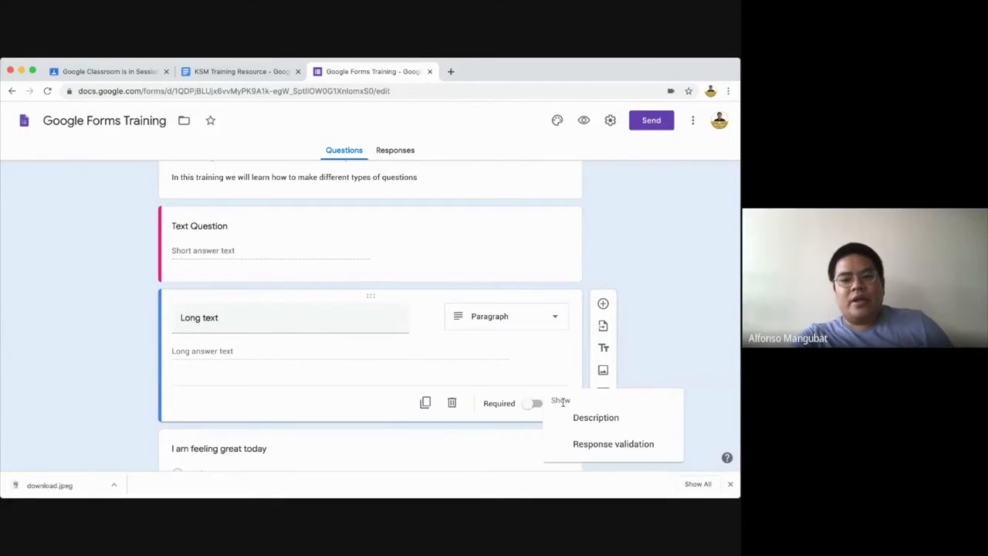
pyautogui.click(595, 445)
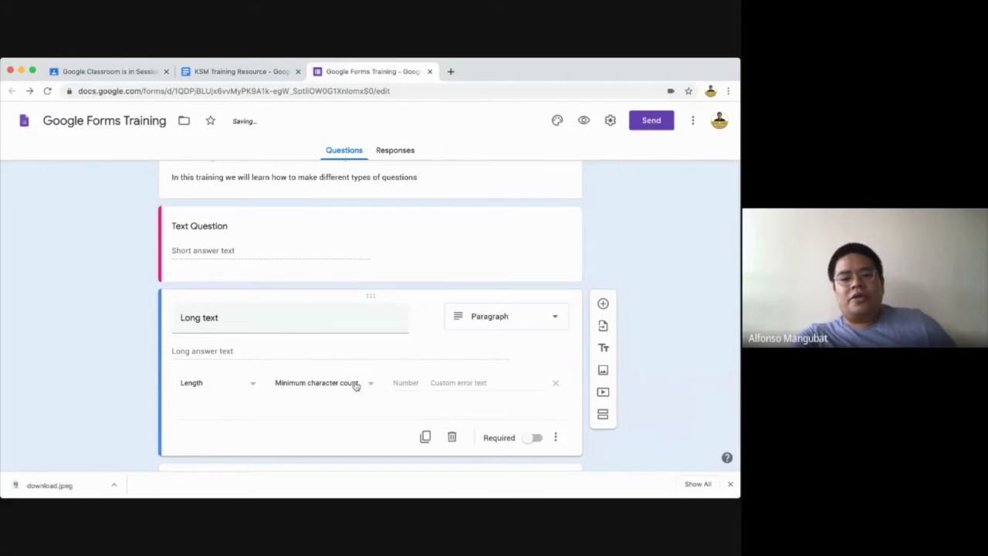
pyautogui.click(187, 382)
pyautogui.click(186, 383)
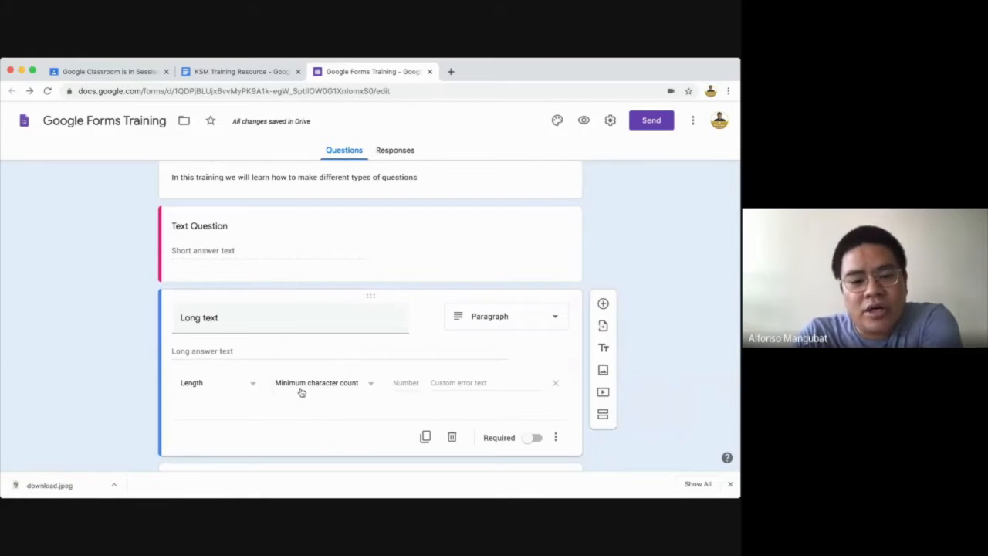
pyautogui.click(338, 384)
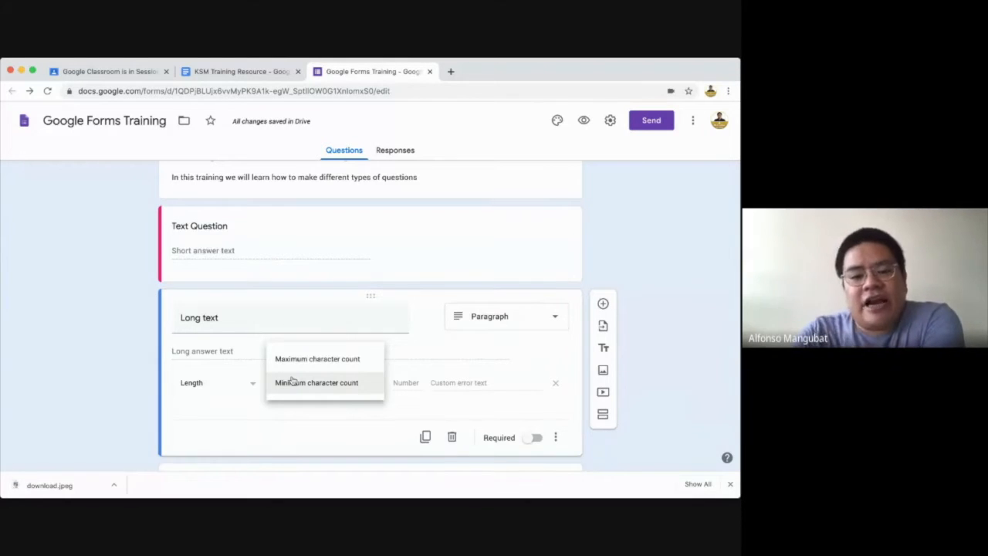
pyautogui.click(369, 360)
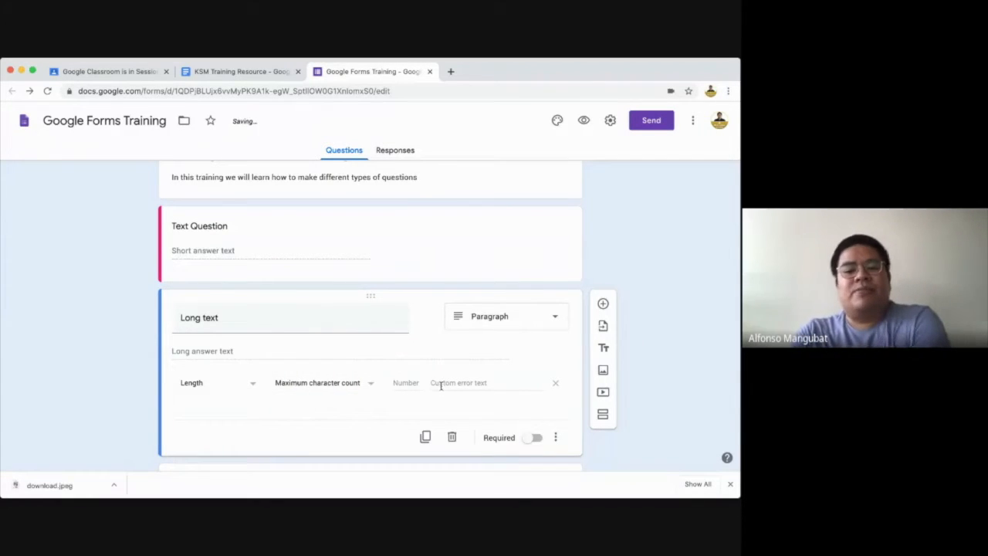
pyautogui.write('3000')
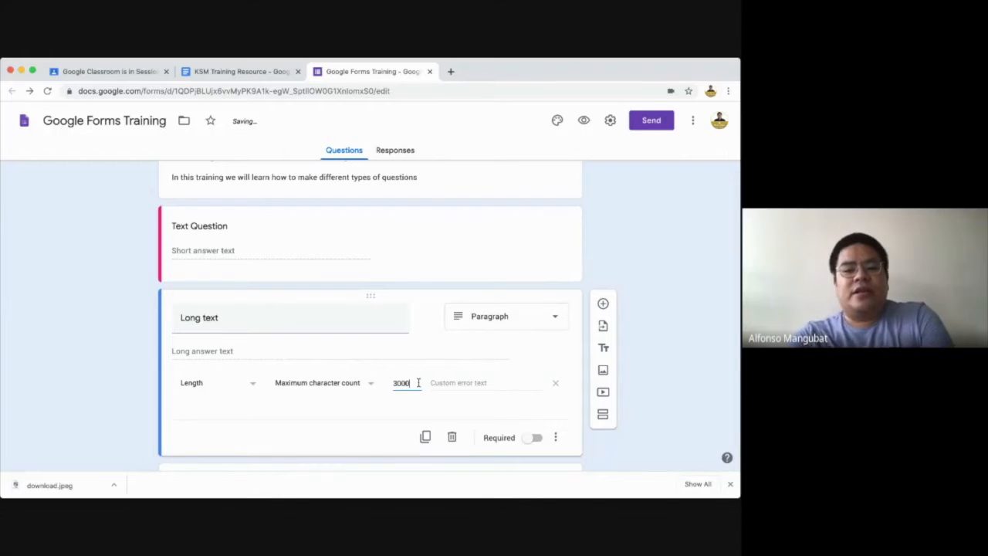
# Switch the Long text question's length validation to a minimum character count of 10, and remove the response validation
pyautogui.click(288, 407)
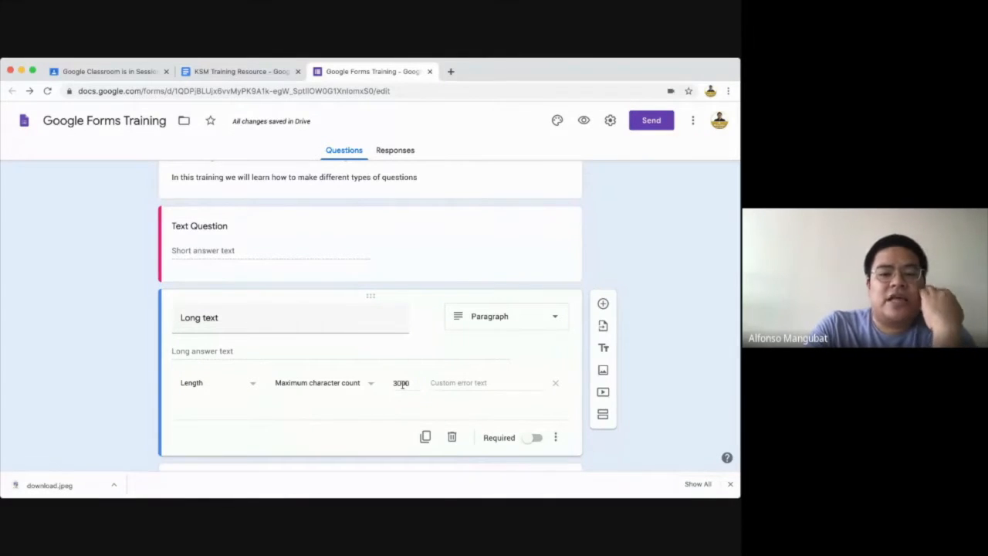
pyautogui.click(288, 379)
pyautogui.click(326, 408)
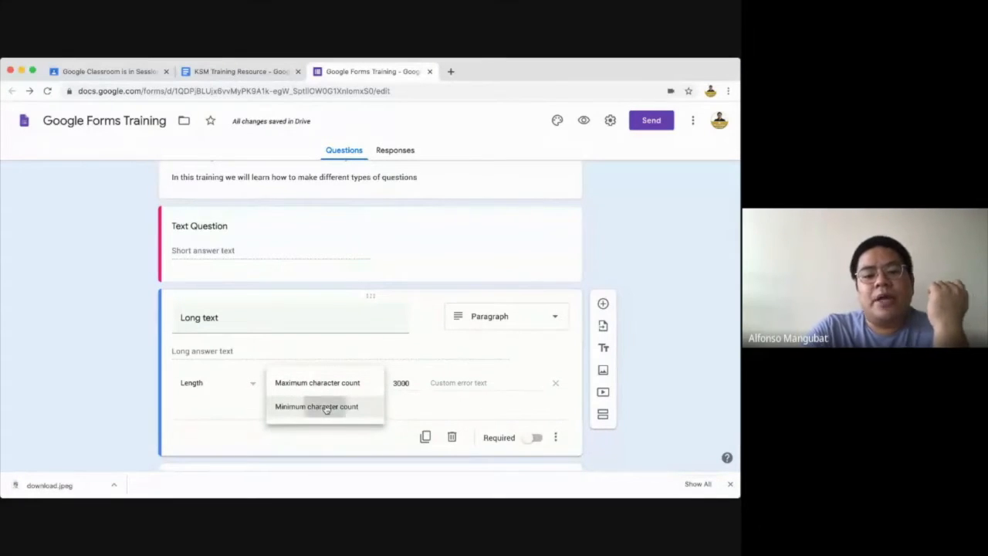
pyautogui.moveTo(412, 382); pyautogui.dragTo(360, 384)
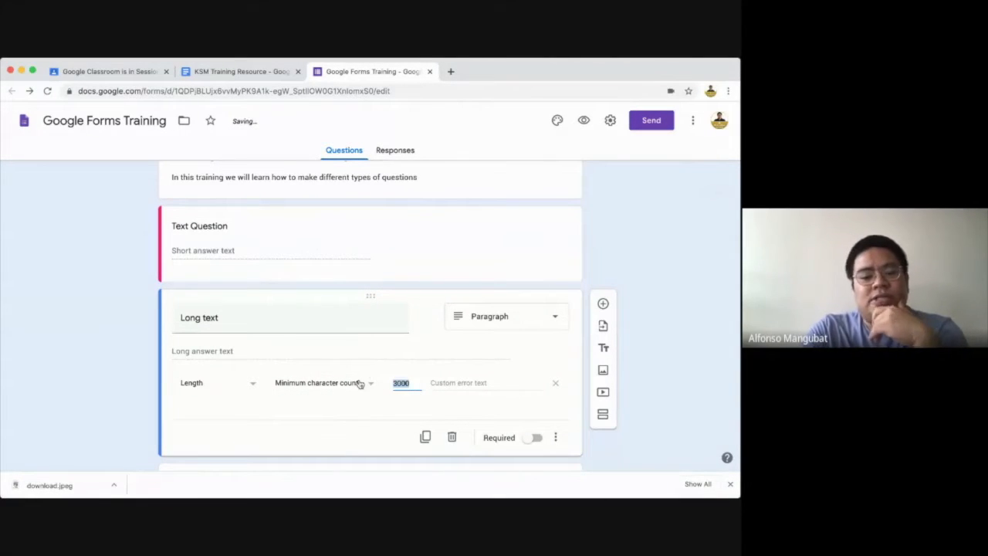
pyautogui.write('10')
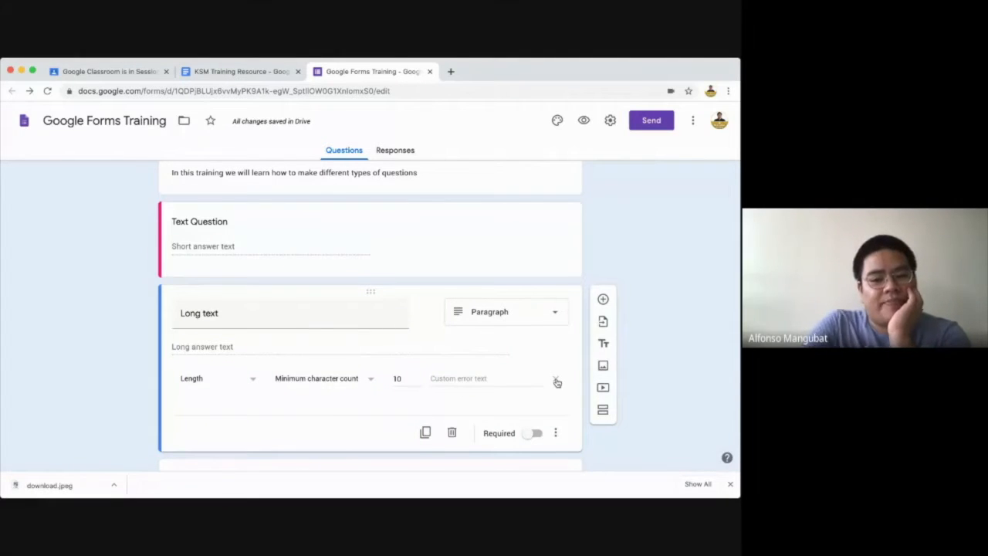
pyautogui.scroll(-1, 557, 383)
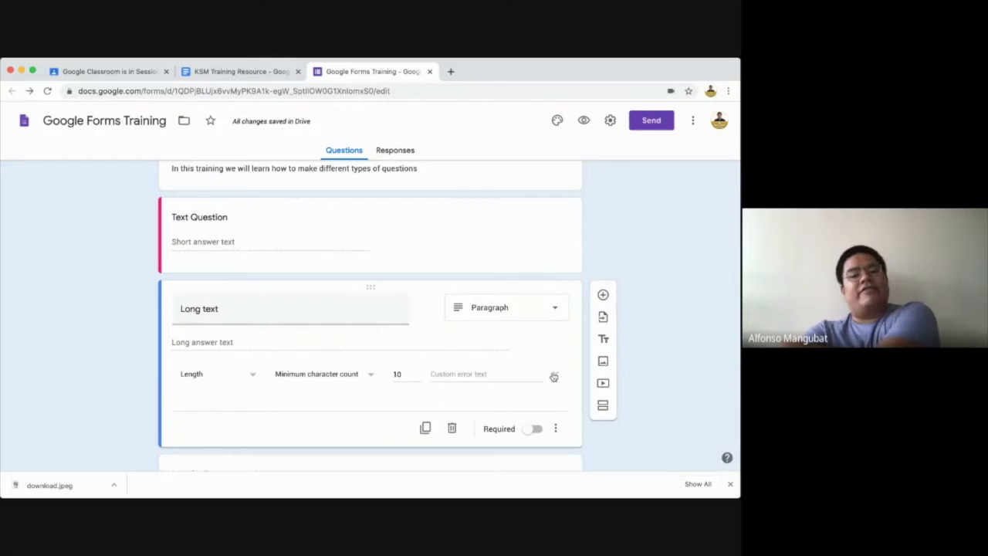
pyautogui.click(556, 373)
# Give the multiple choice question "I am feeling great today" the options A, B, C and D, plus an Other option
pyautogui.scroll(-3, 285, 379)
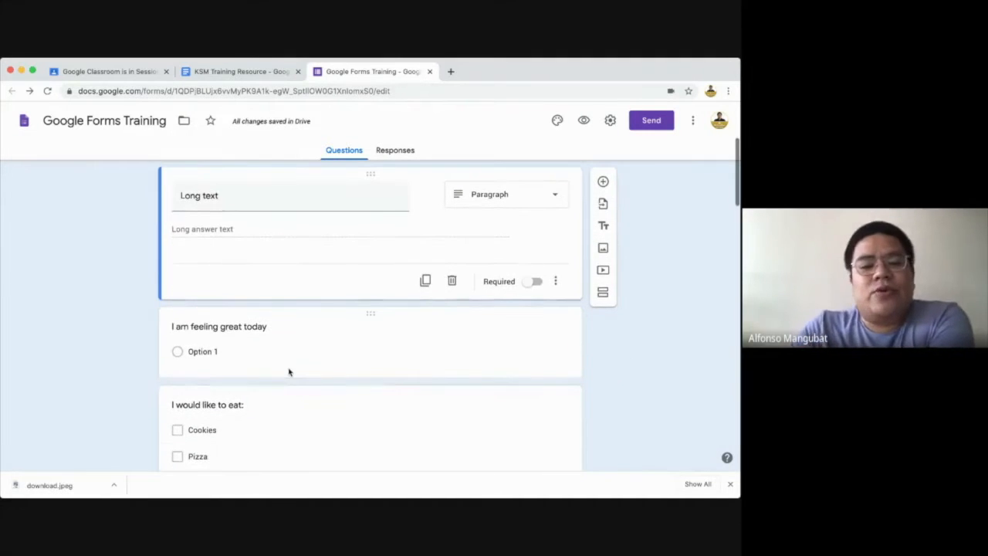
pyautogui.click(343, 352)
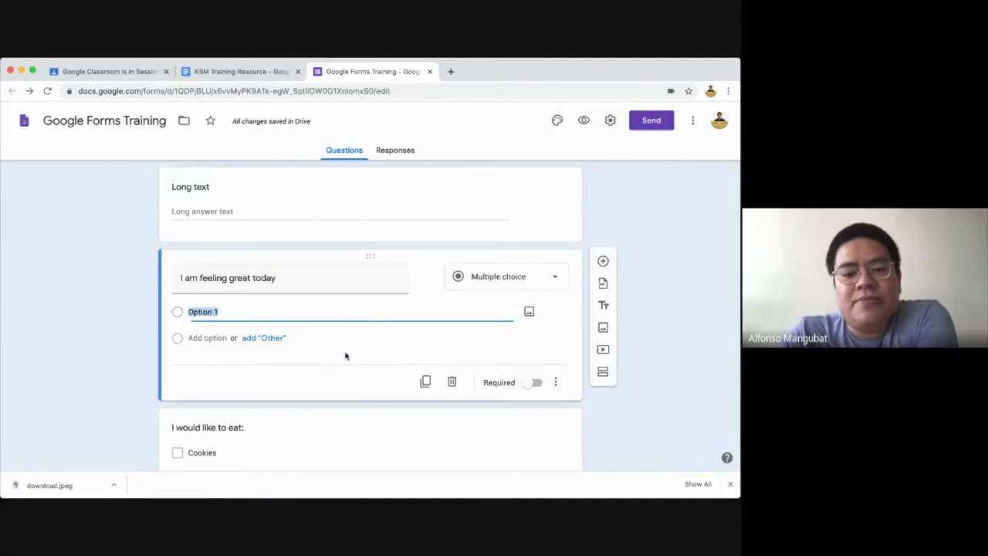
pyautogui.click(200, 338)
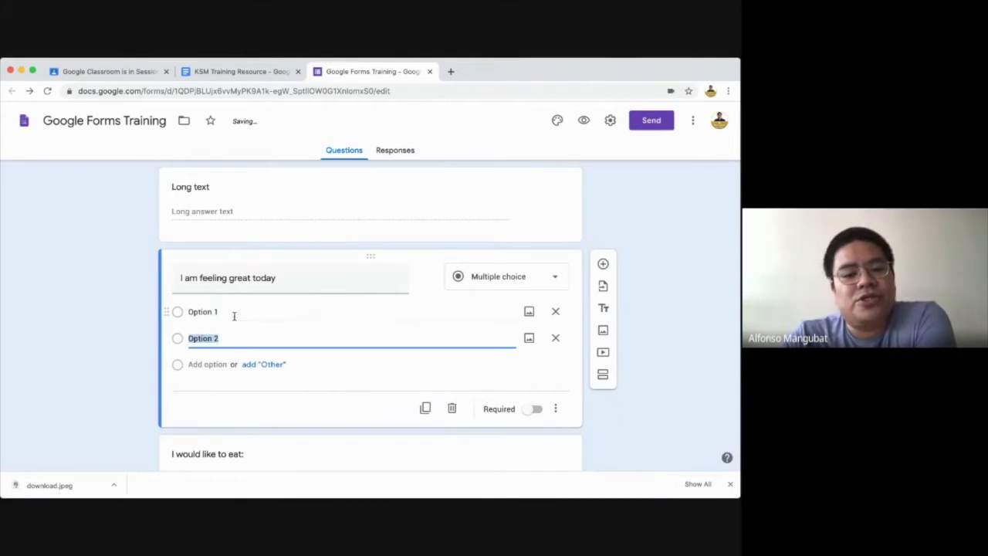
pyautogui.click(212, 311)
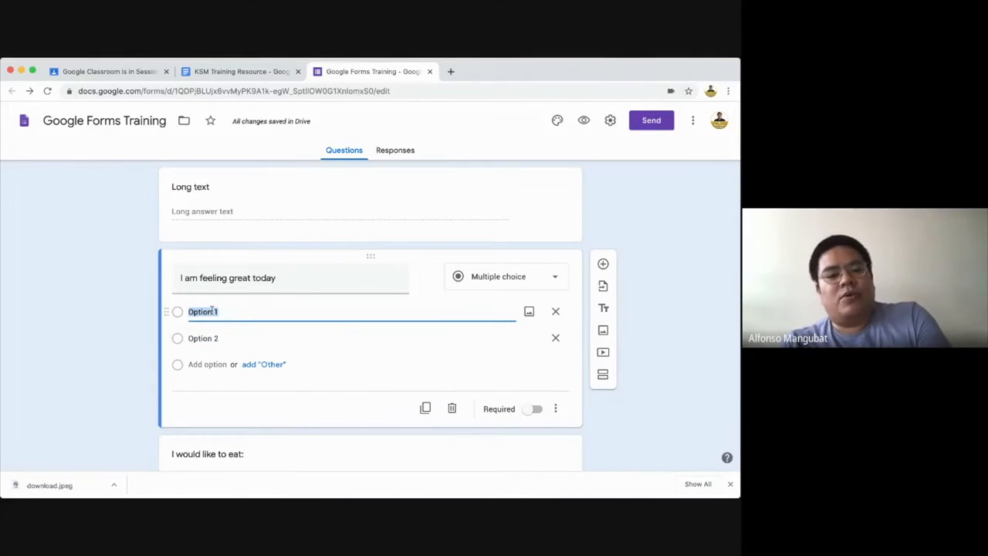
pyautogui.write('A')
pyautogui.press('Return')
pyautogui.write('B')
pyautogui.press('Return')
pyautogui.write('C')
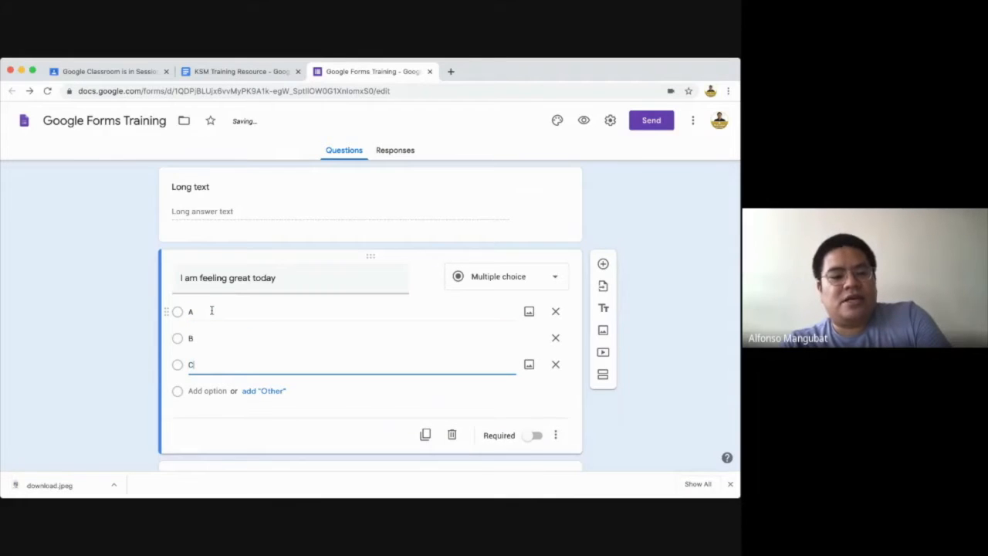
pyautogui.press('Return')
pyautogui.write('D')
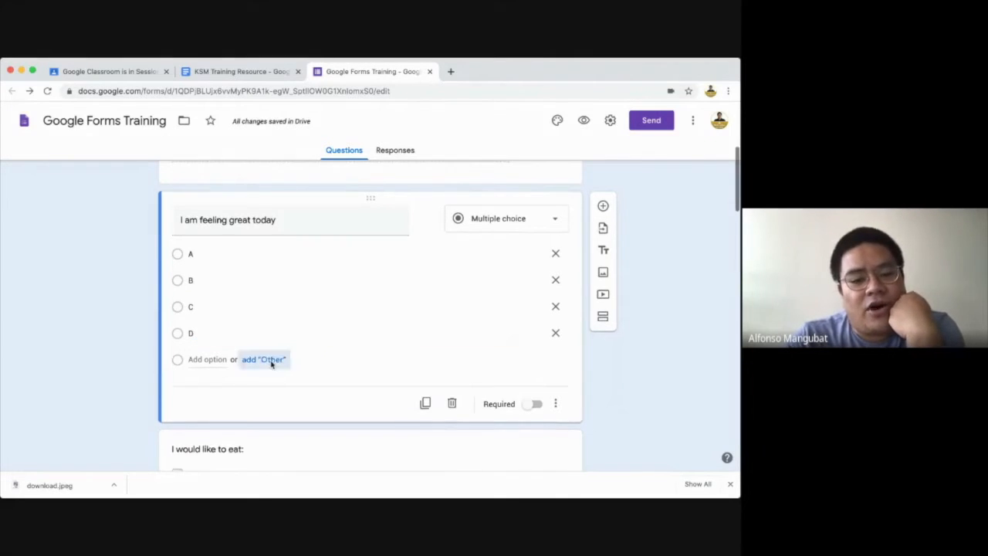
pyautogui.click(270, 361)
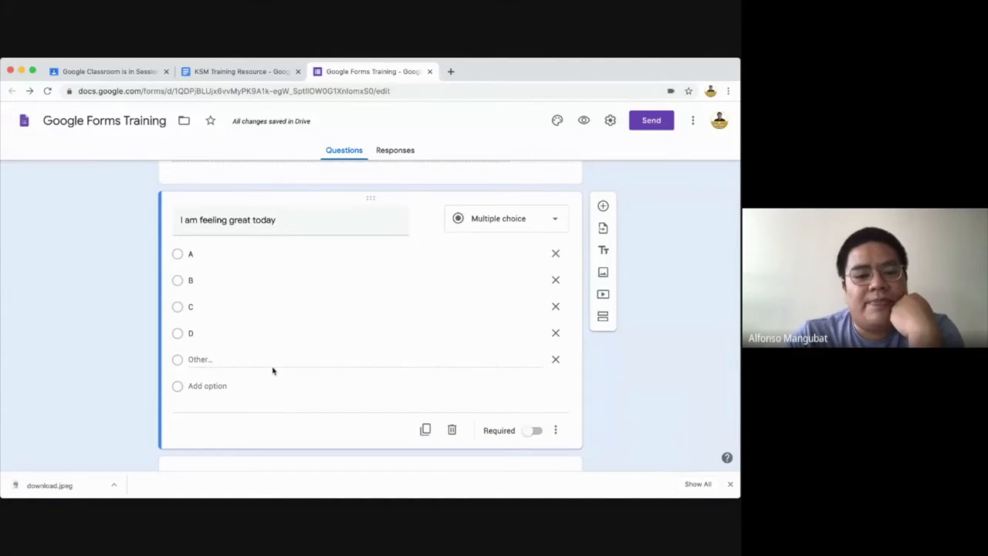
# Examine the checkboxes question "I would like to eat:" and compare its options with the multiple choice question above it
pyautogui.scroll(-1, 306, 362)
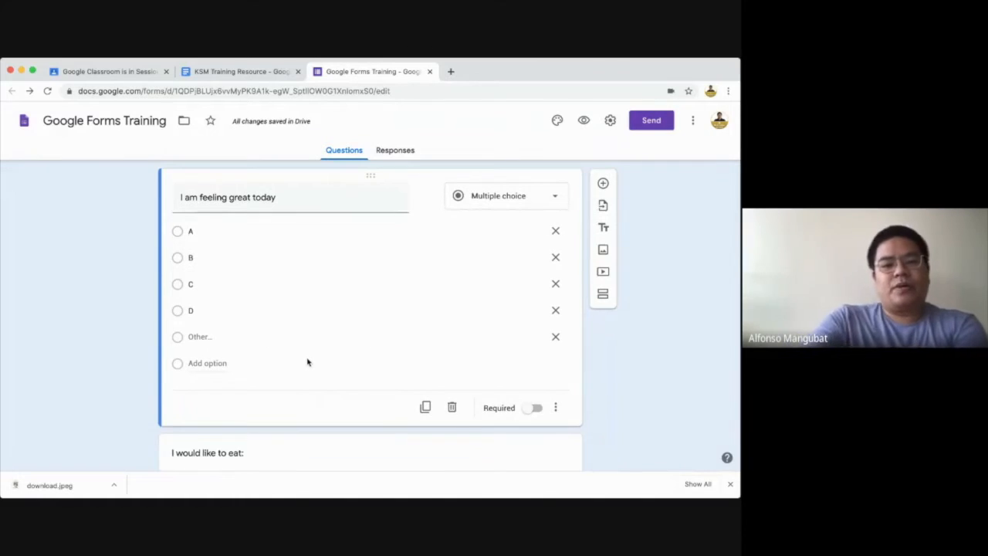
pyautogui.scroll(-5, 281, 337)
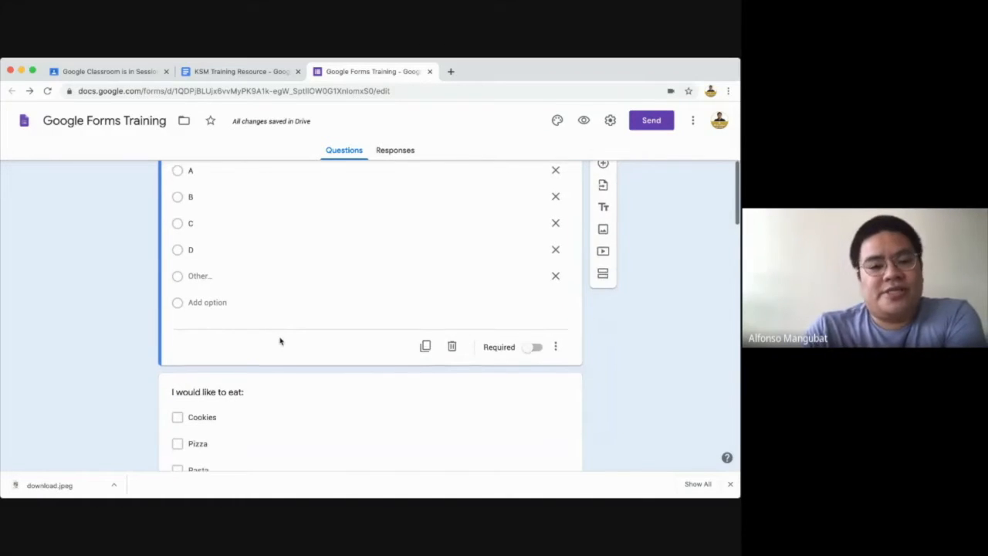
pyautogui.click(304, 306)
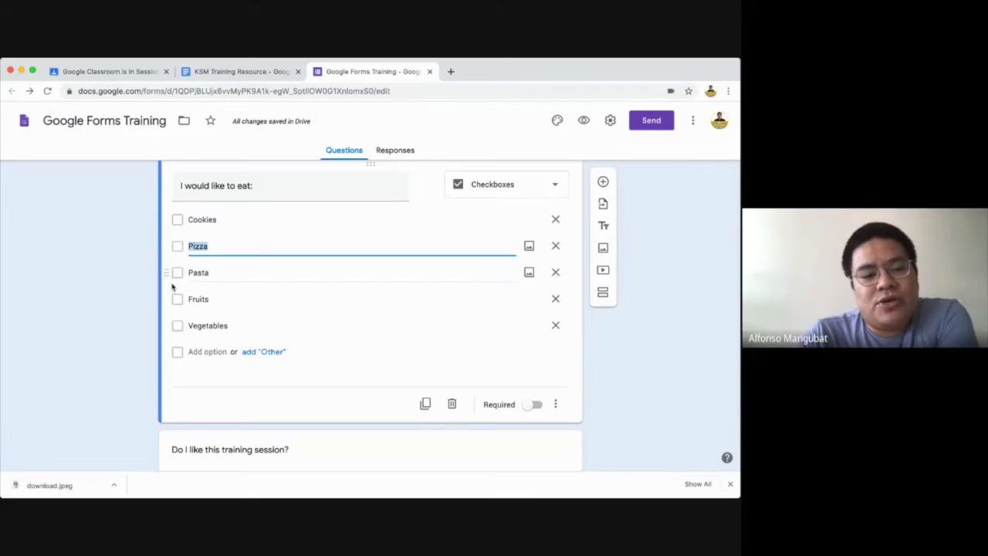
pyautogui.scroll(1, 236, 274)
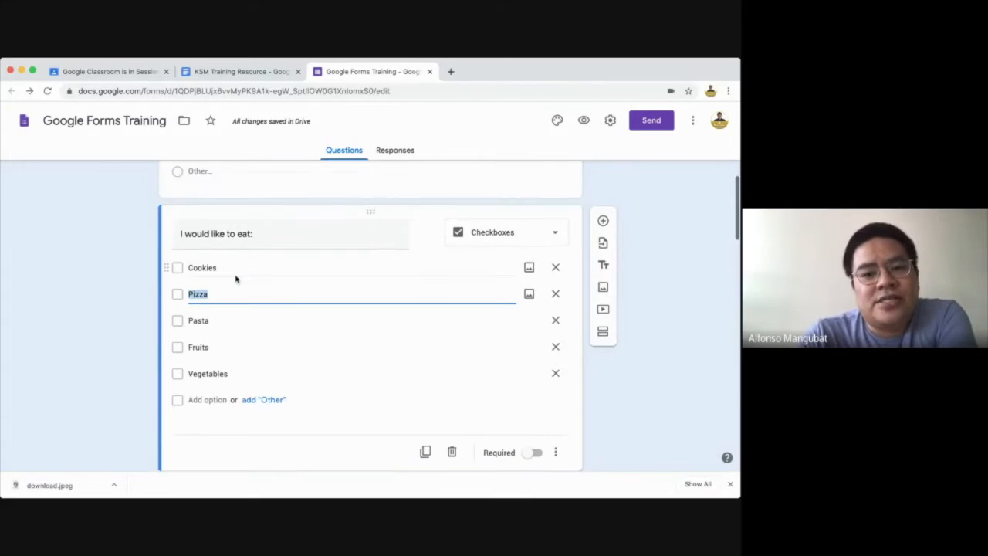
pyautogui.scroll(1, 235, 279)
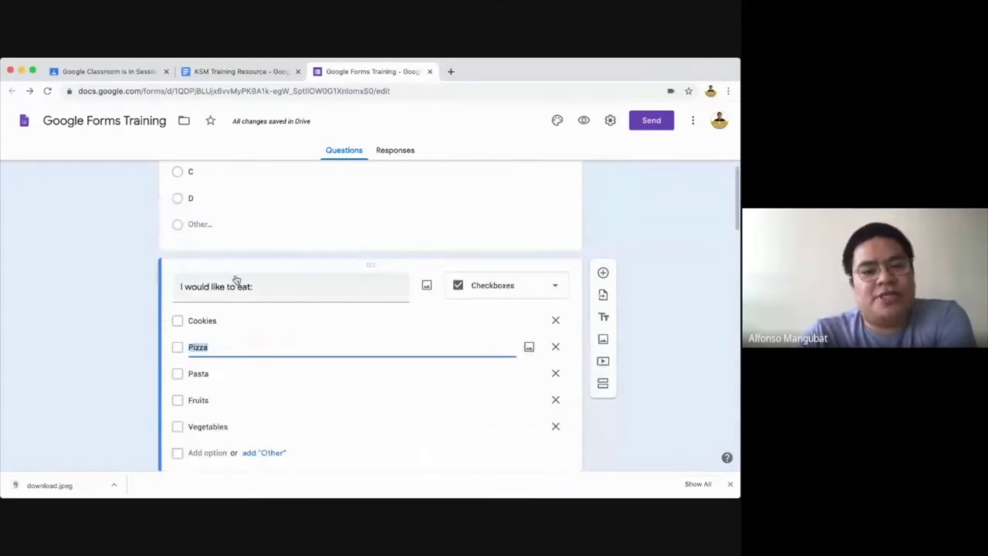
pyautogui.scroll(2, 236, 278)
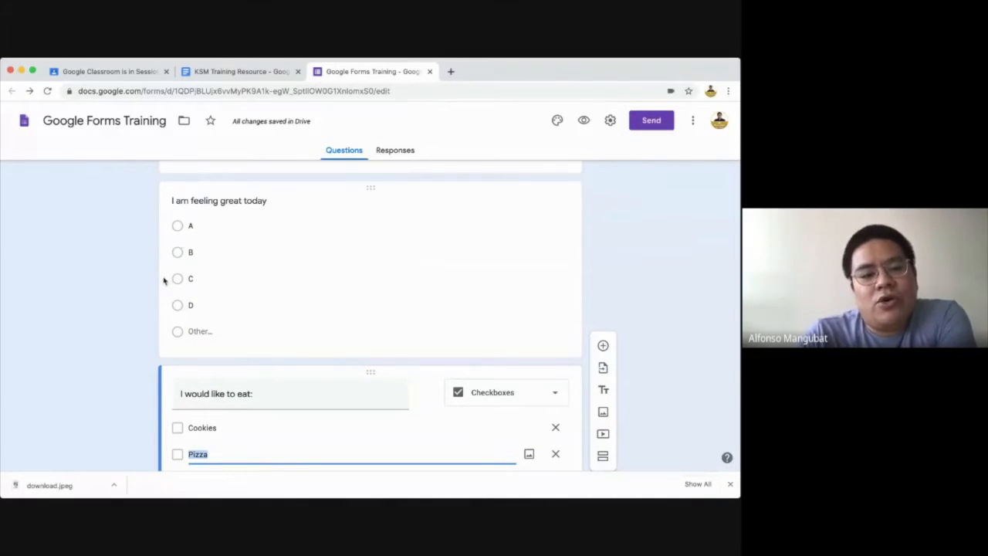
pyautogui.scroll(-3, 180, 299)
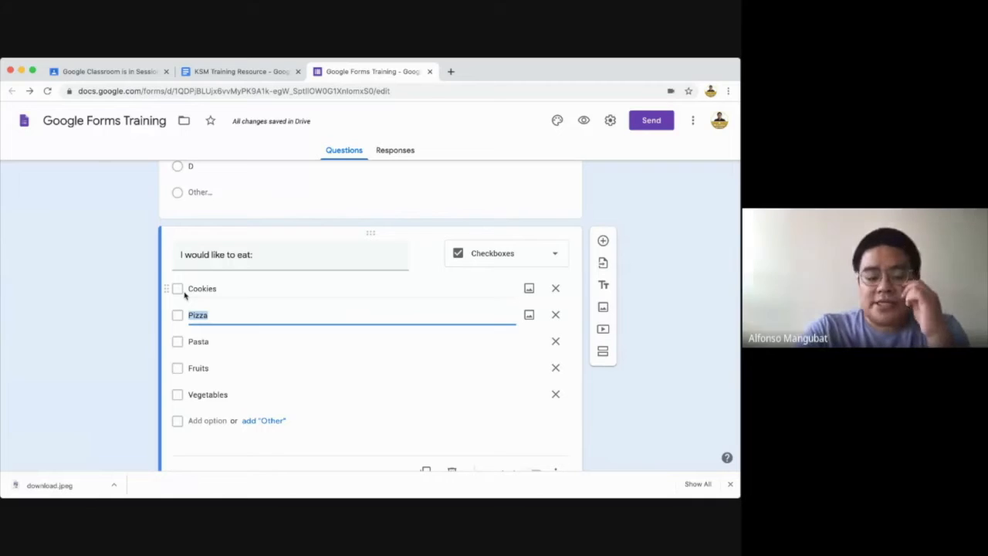
# Examine the question type and answer options of the question "Do I like this training session?"
pyautogui.scroll(-5, 209, 348)
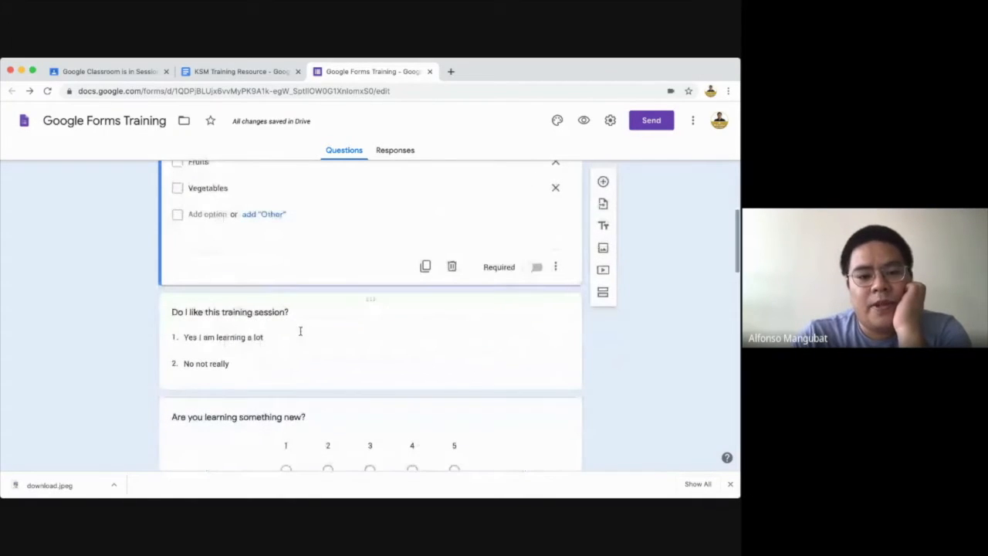
pyautogui.click(300, 333)
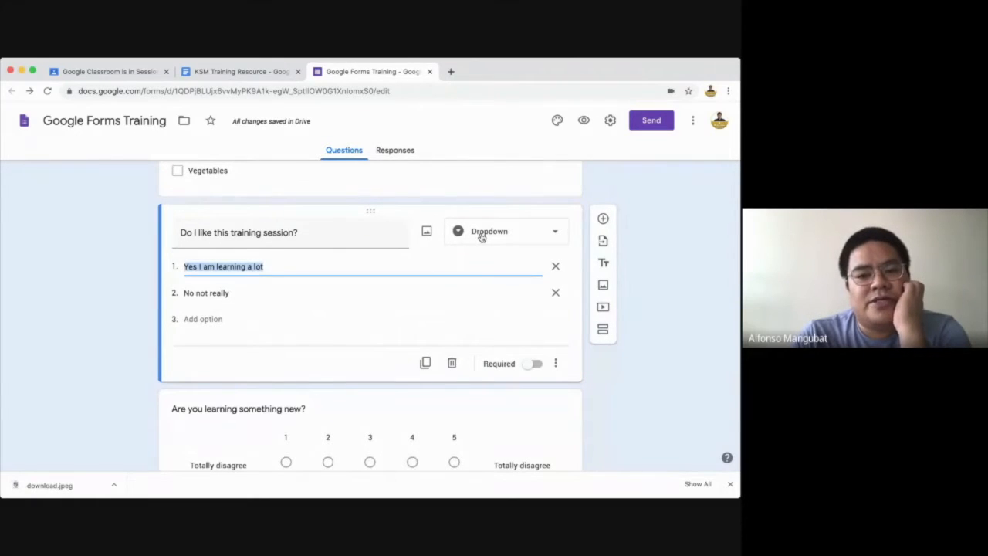
pyautogui.click(478, 233)
pyautogui.click(314, 233)
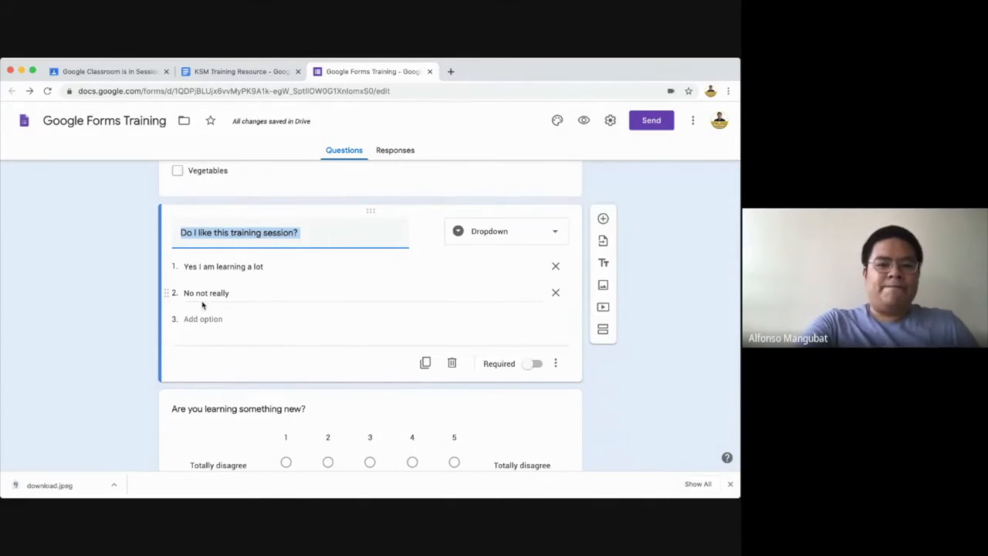
# Set the label for 5 in the linear scale question "Are you learning something new?" to Totally agree
pyautogui.scroll(-3, 202, 305)
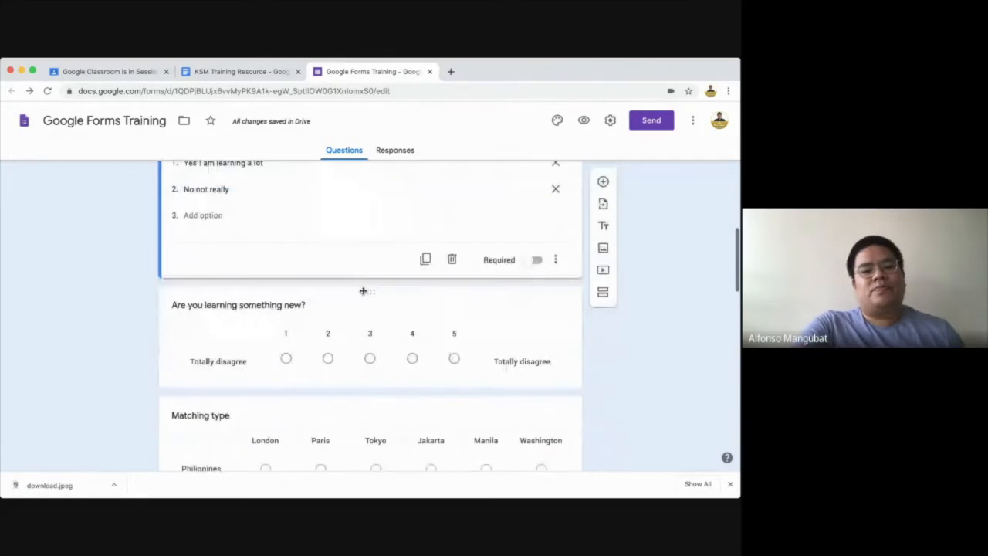
pyautogui.click(438, 307)
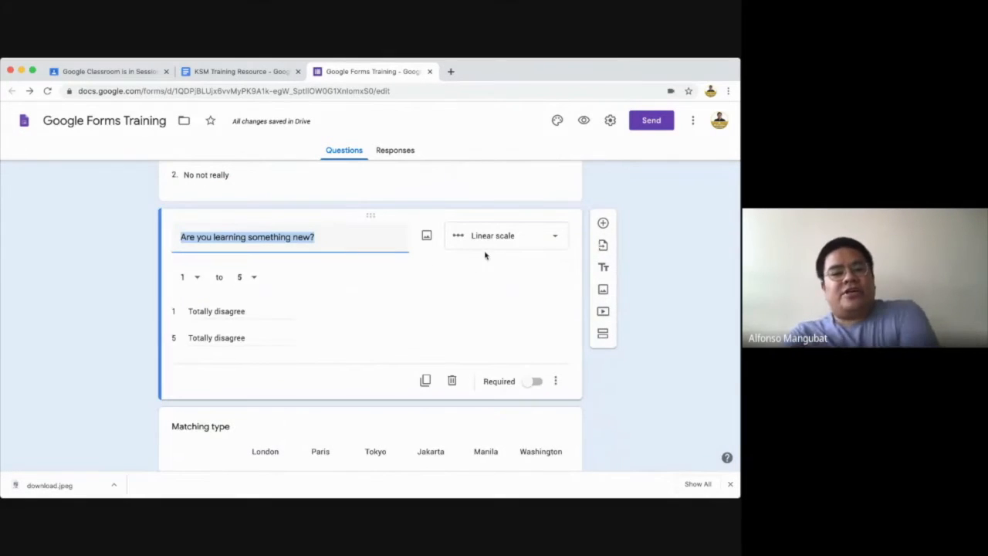
pyautogui.click(630, 386)
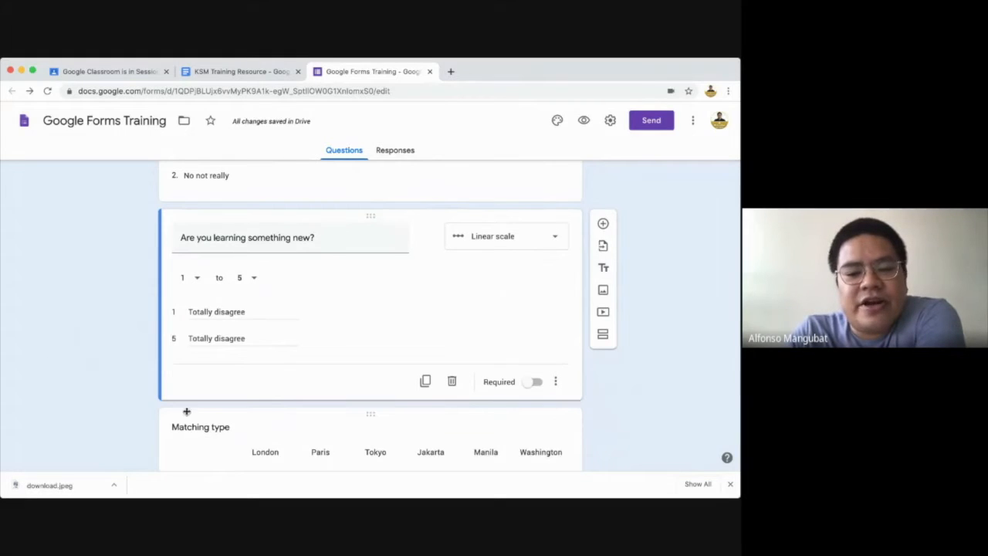
pyautogui.click(192, 437)
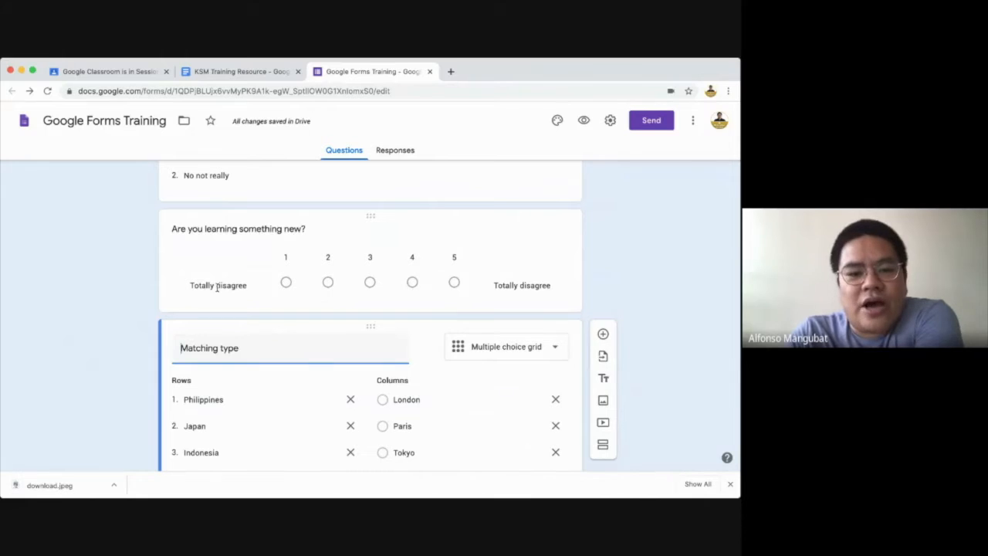
pyautogui.click(503, 284)
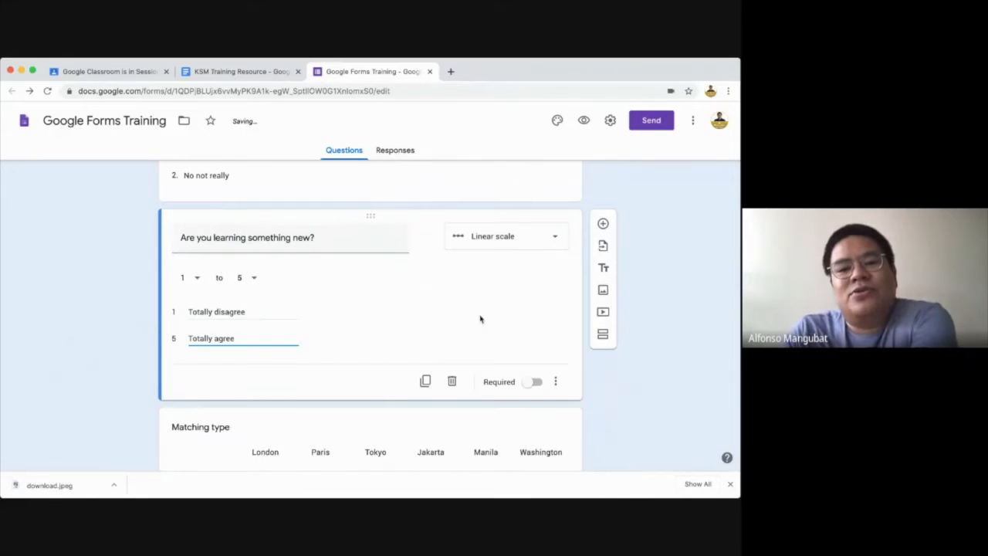
pyautogui.click(373, 191)
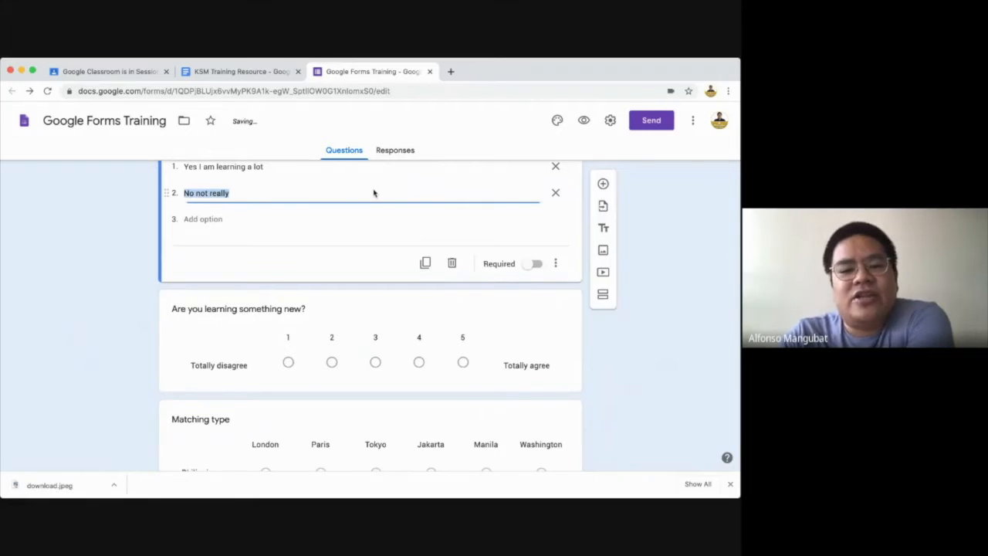
# Examine the rows and columns of the multiple choice grid question "Matching type" and how the grid is laid out
pyautogui.scroll(-2, 374, 193)
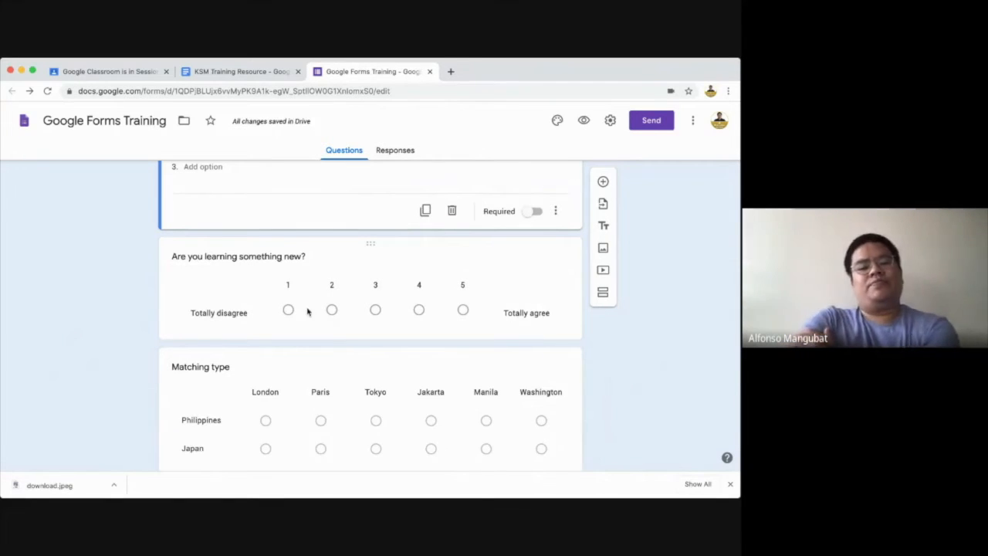
pyautogui.scroll(-1, 308, 313)
pyautogui.scroll(-1, 308, 316)
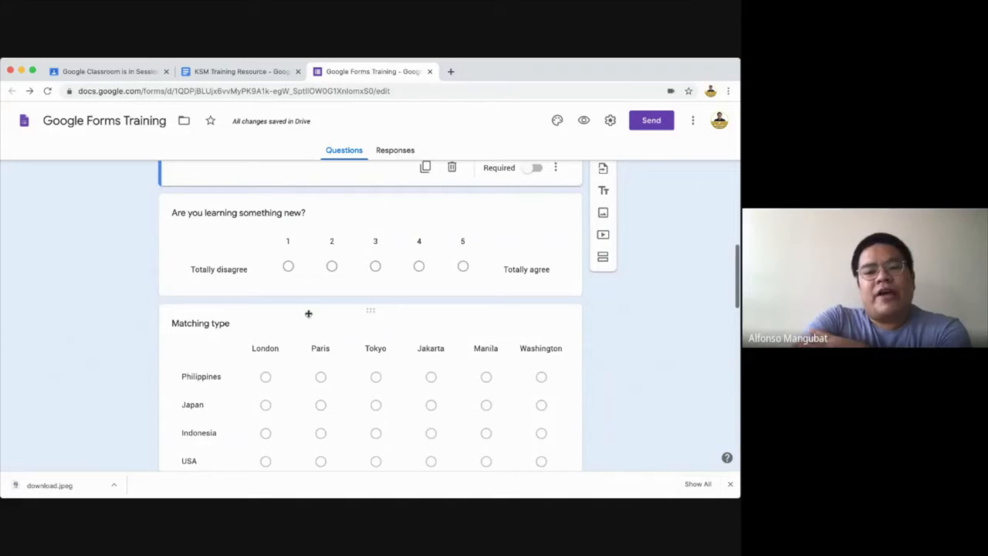
pyautogui.scroll(-4, 308, 312)
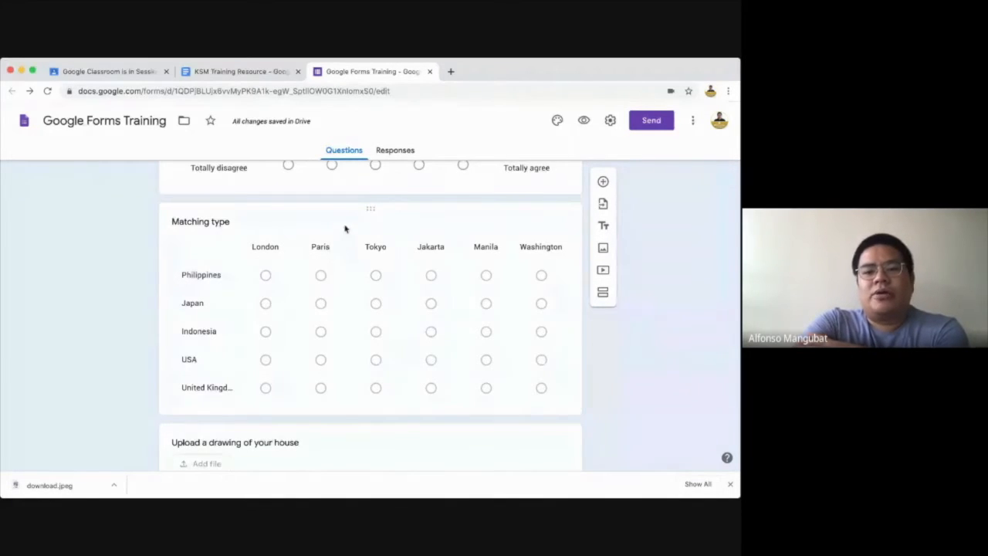
pyautogui.click(344, 226)
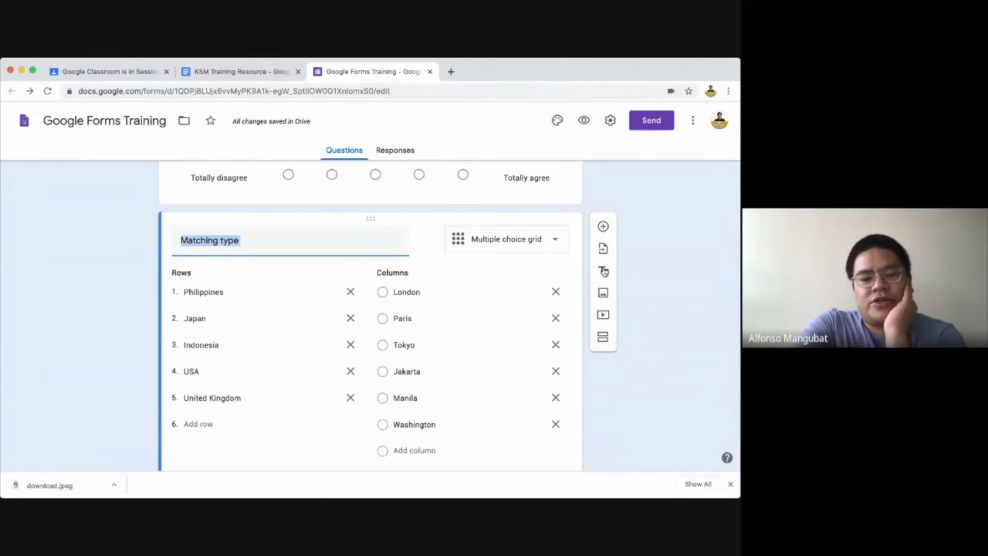
pyautogui.scroll(1, 642, 268)
pyautogui.scroll(1, 642, 268)
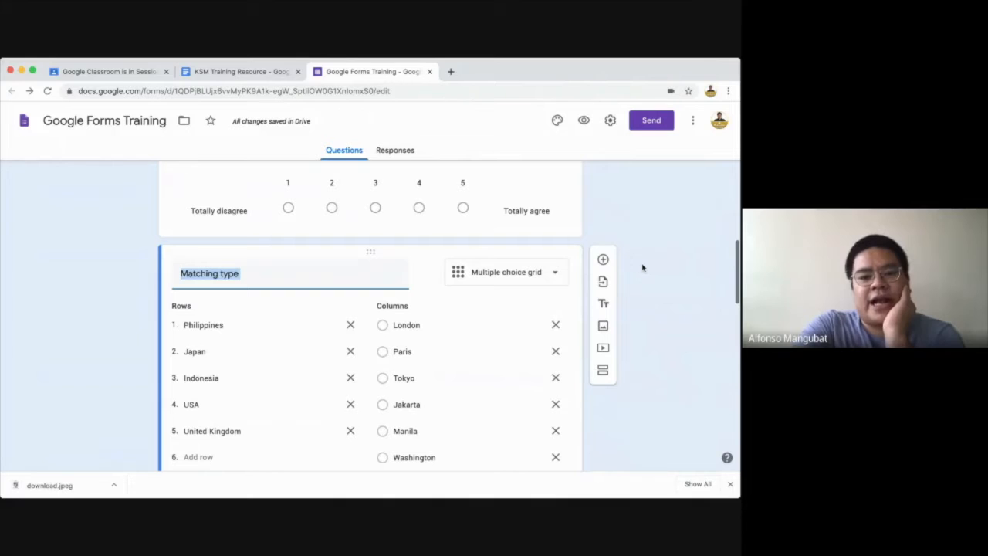
pyautogui.click(456, 224)
pyautogui.scroll(-4, 386, 285)
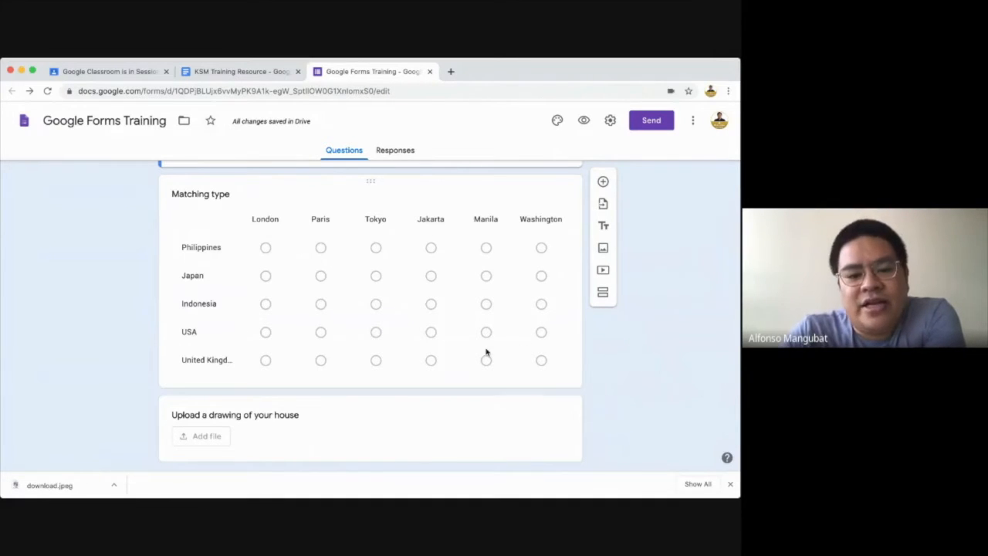
# Examine the settings and available question types of the question "Upload a drawing of your house"
pyautogui.scroll(-1, 459, 345)
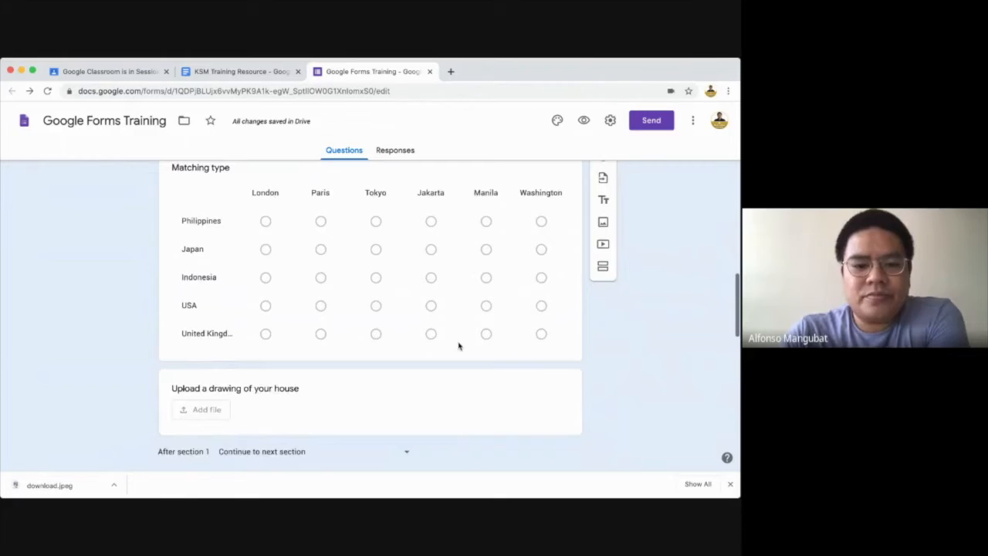
pyautogui.scroll(-1, 458, 345)
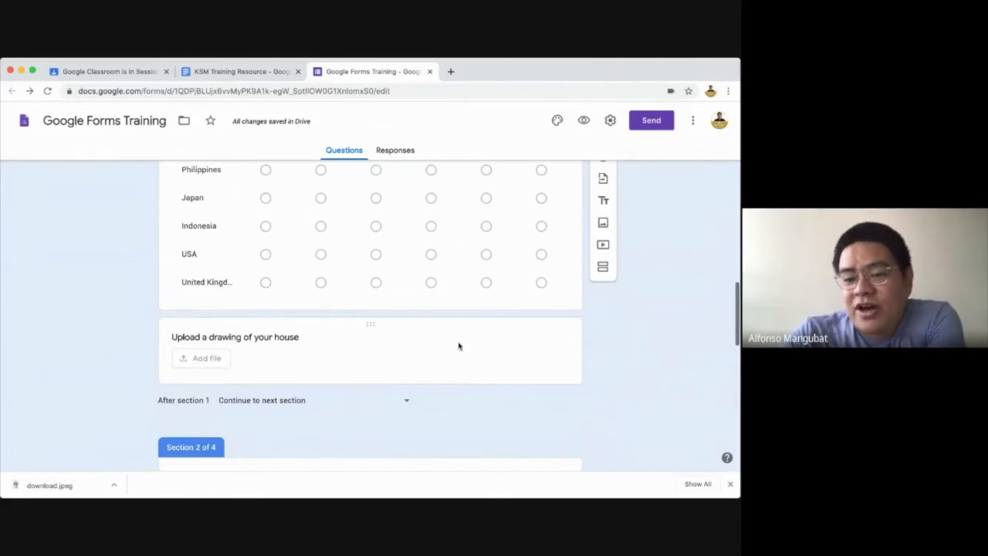
pyautogui.click(458, 346)
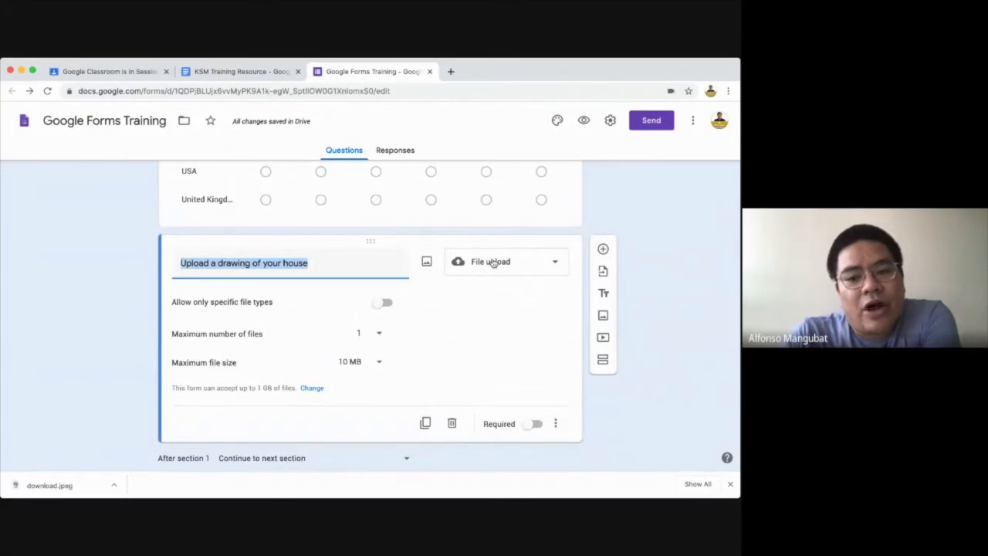
pyautogui.click(493, 263)
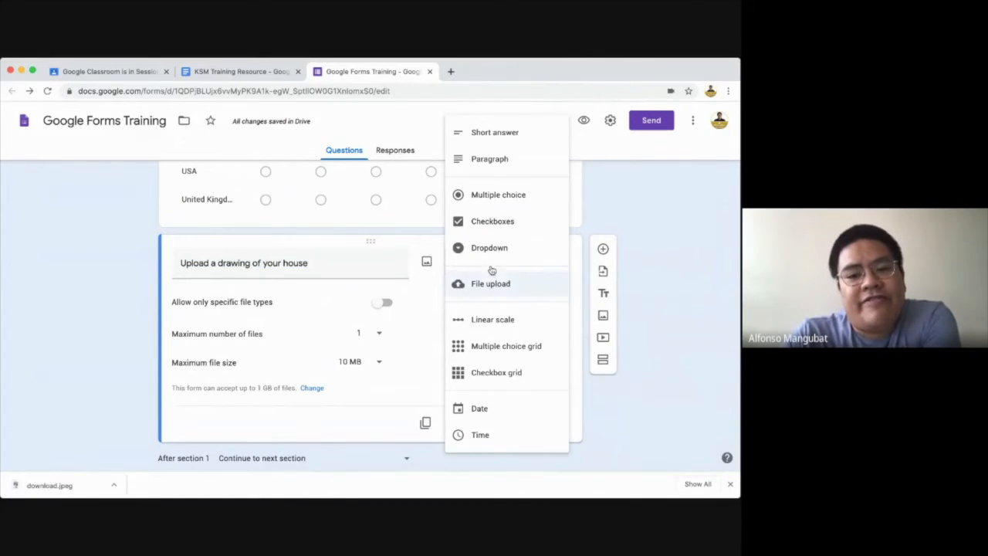
pyautogui.click(409, 295)
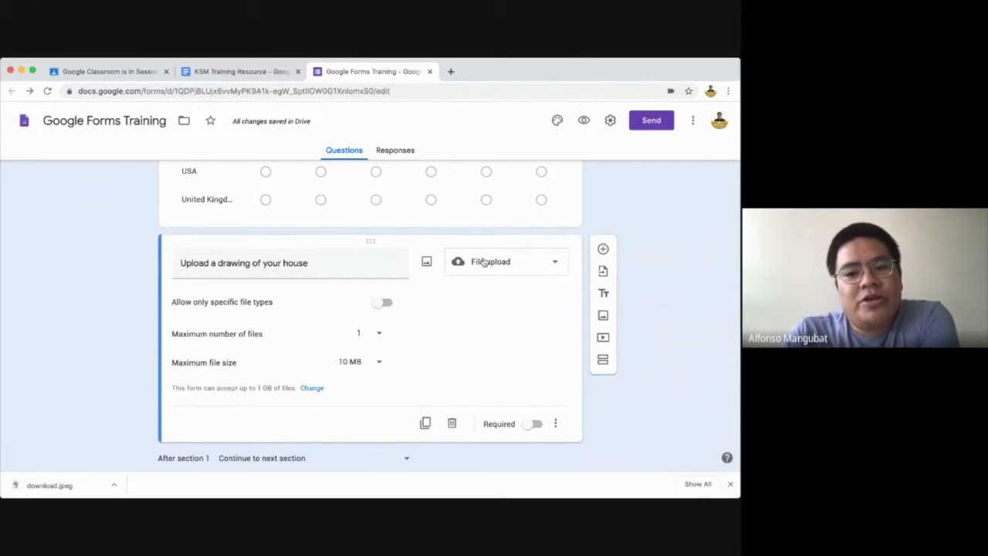
# Restrict uploads in the question "Upload a drawing of your house" to PDF, Drawing, Presentation, Image and Audio files
pyautogui.click(383, 304)
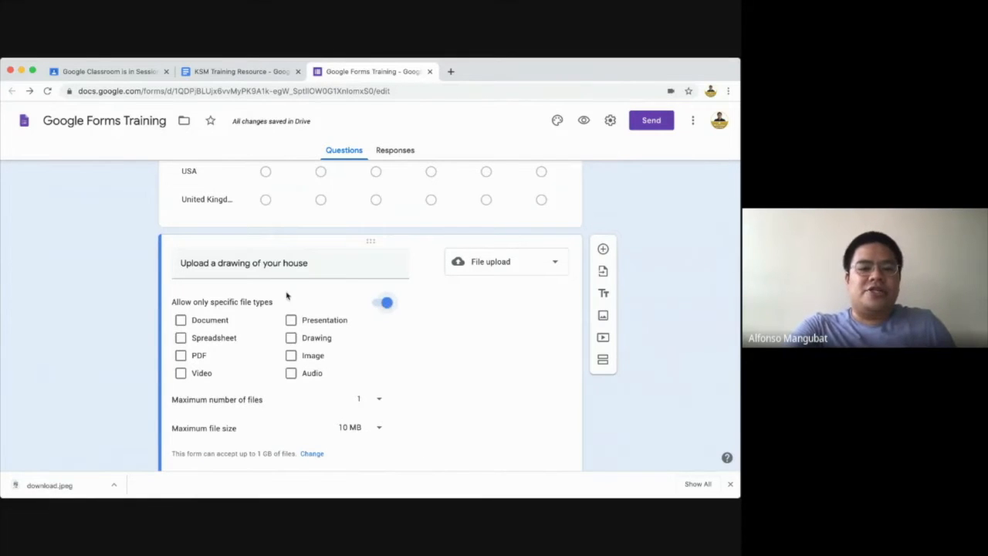
pyautogui.scroll(-1, 250, 319)
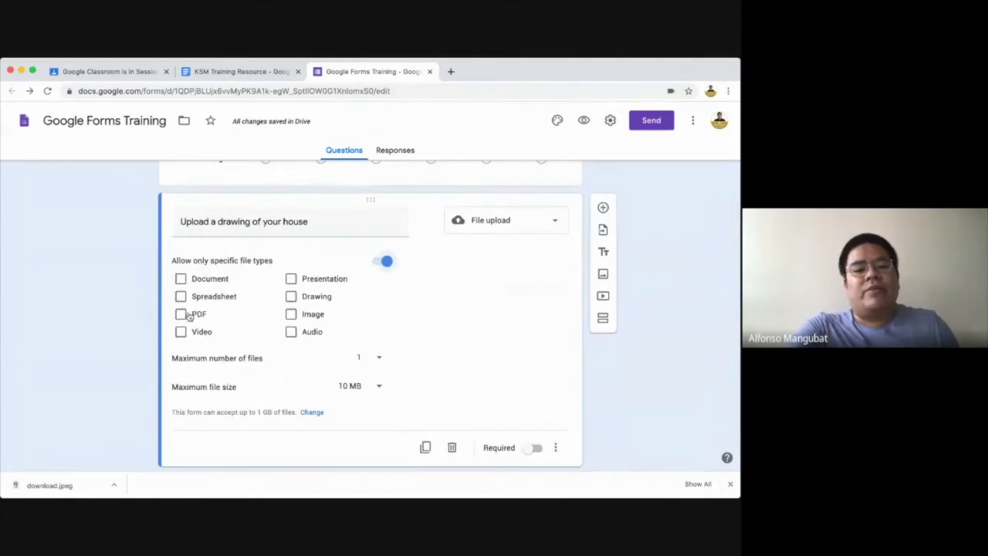
pyautogui.click(180, 314)
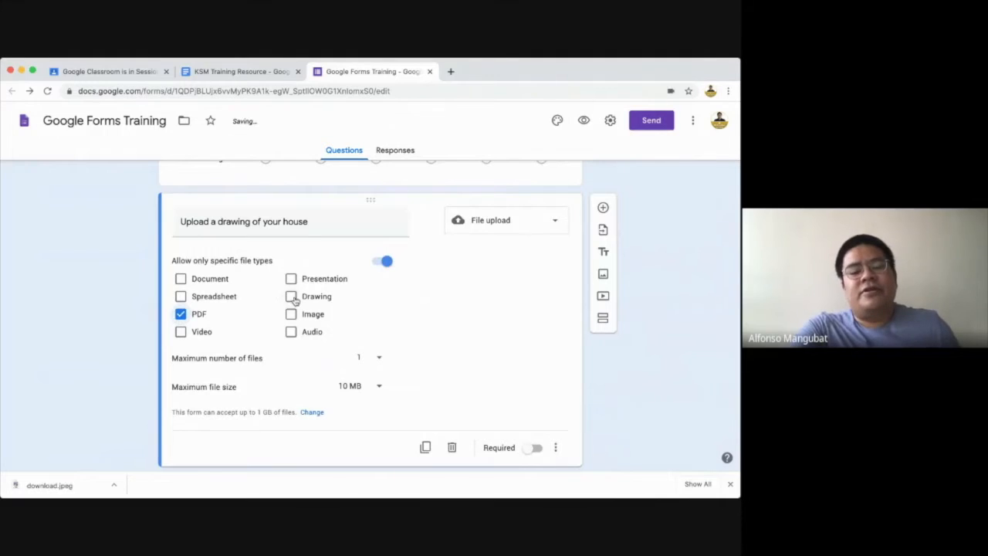
pyautogui.click(292, 297)
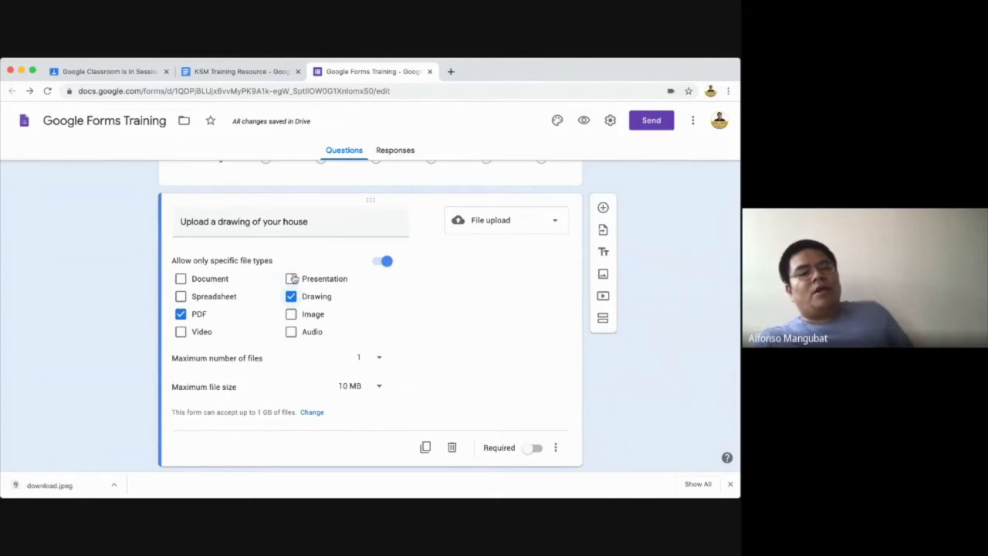
pyautogui.click(291, 279)
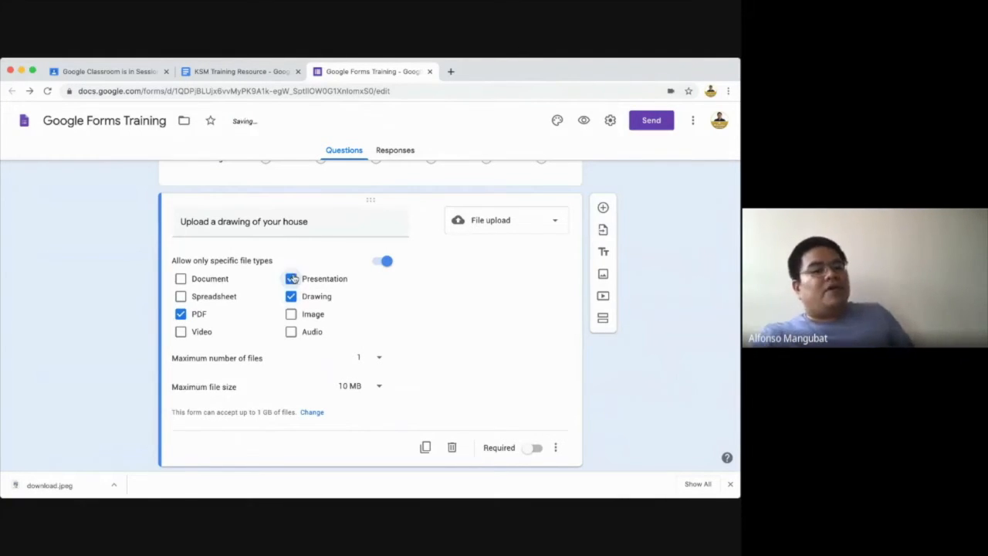
pyautogui.click(291, 315)
pyautogui.click(291, 333)
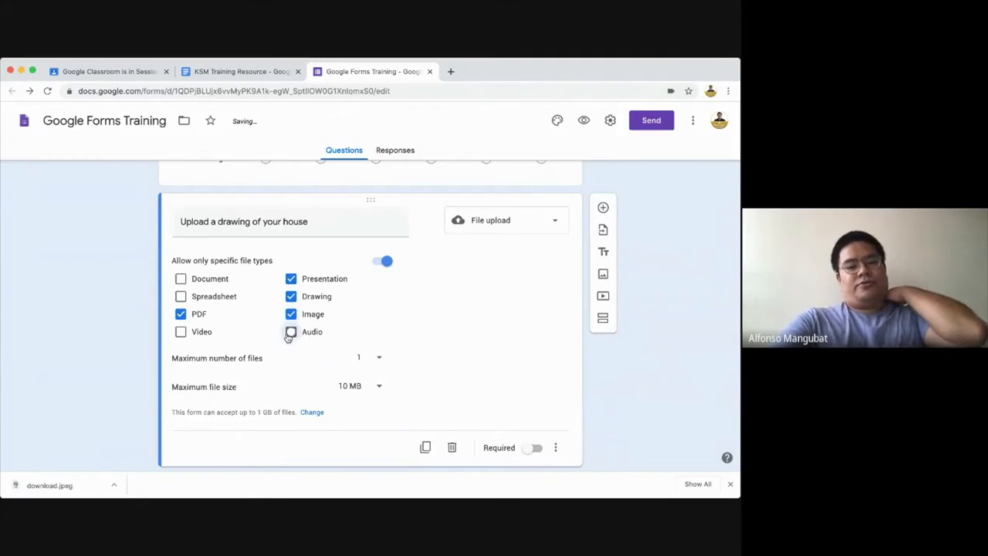
# Review the available choices for the maximum number of files and the maximum file size of the upload question
pyautogui.click(376, 362)
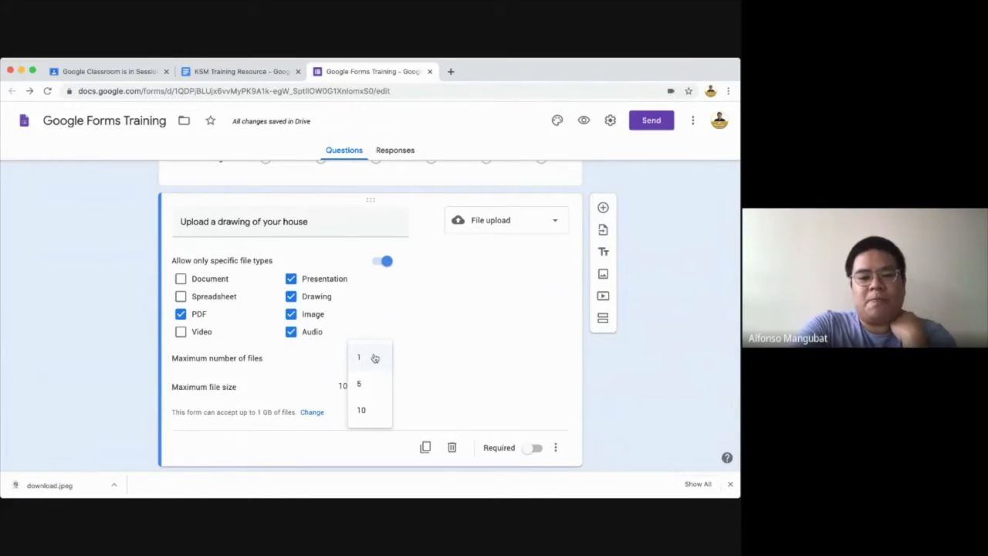
pyautogui.click(460, 379)
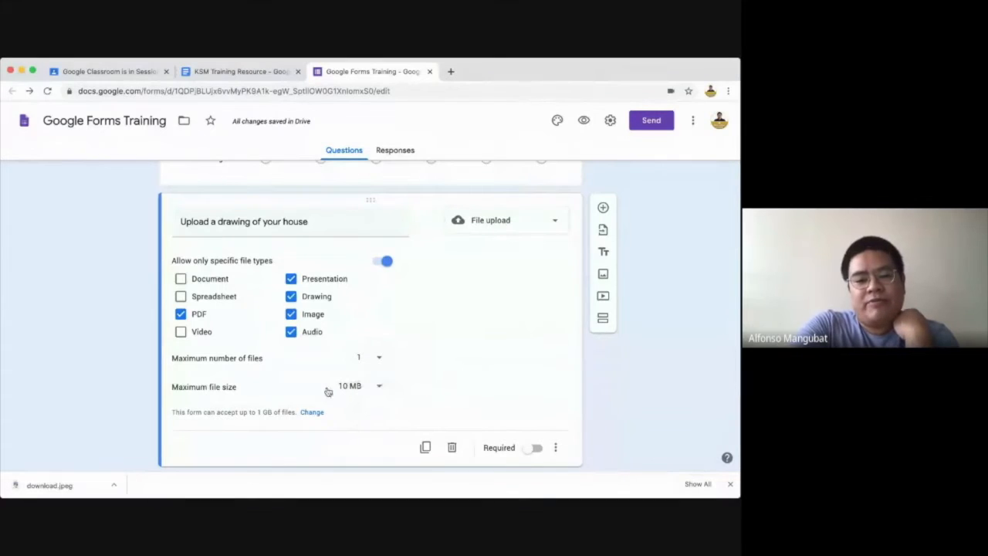
pyautogui.click(373, 386)
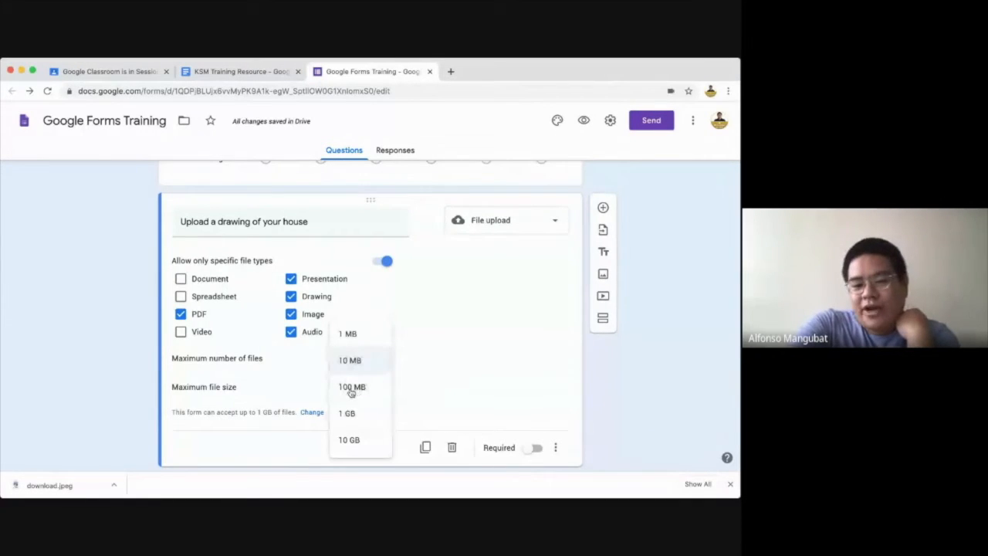
pyautogui.scroll(-1, 351, 392)
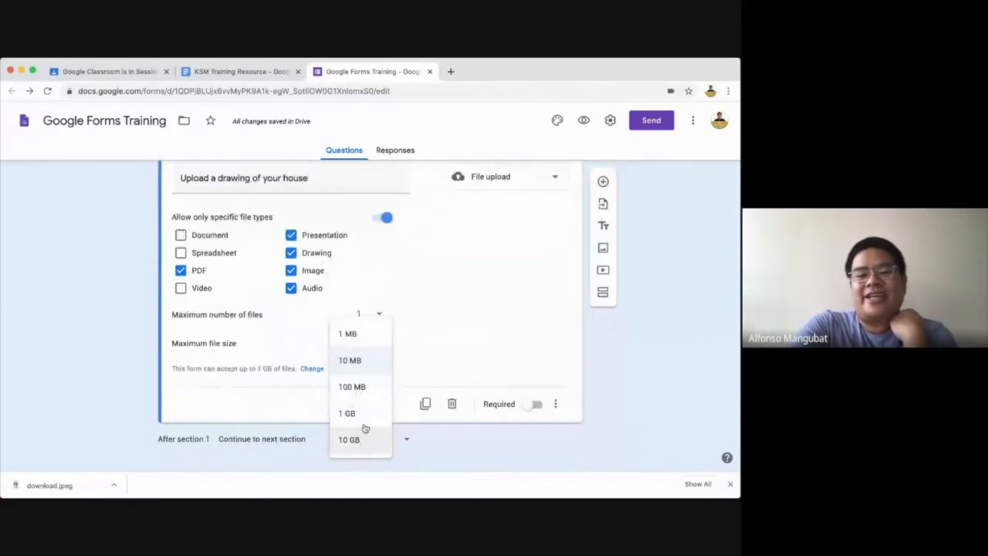
pyautogui.click(468, 353)
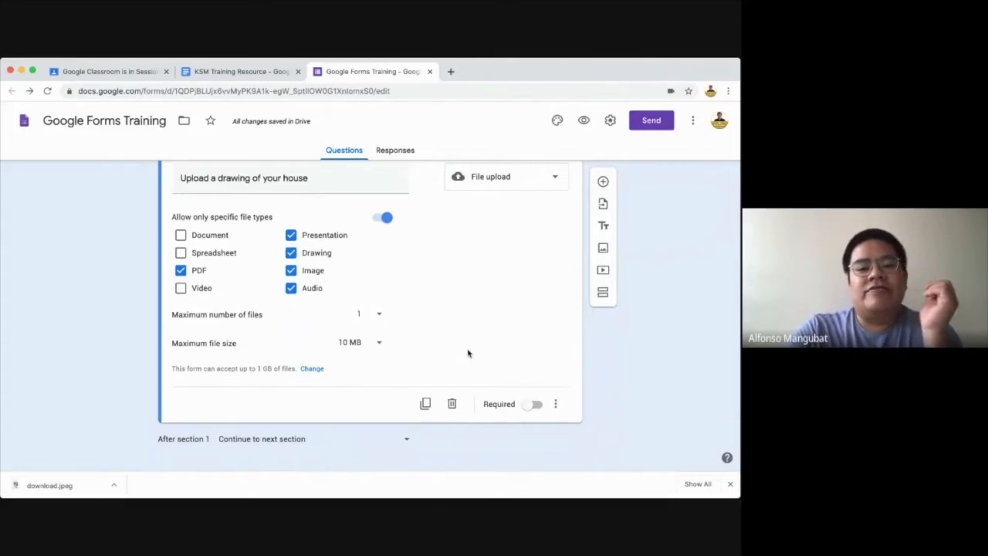
pyautogui.click(381, 345)
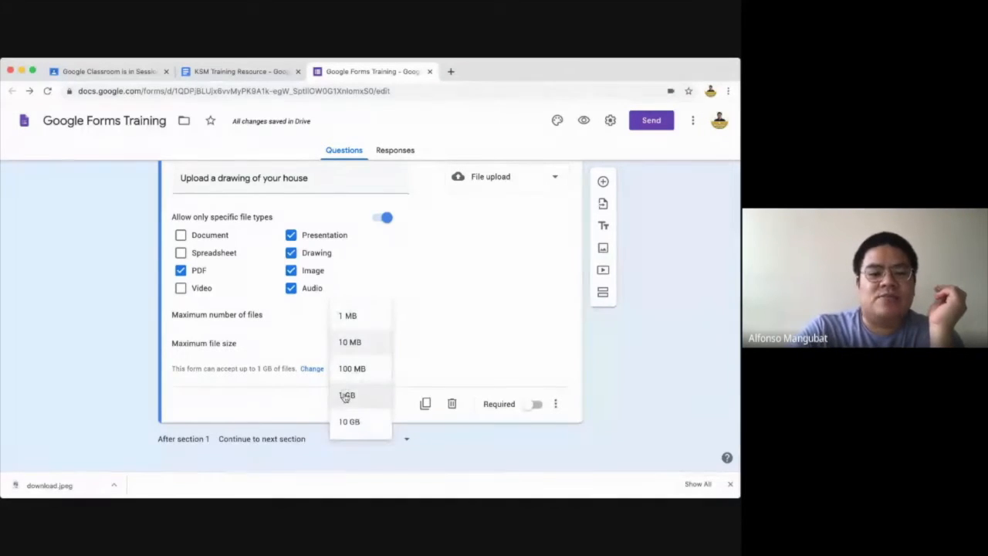
pyautogui.click(511, 312)
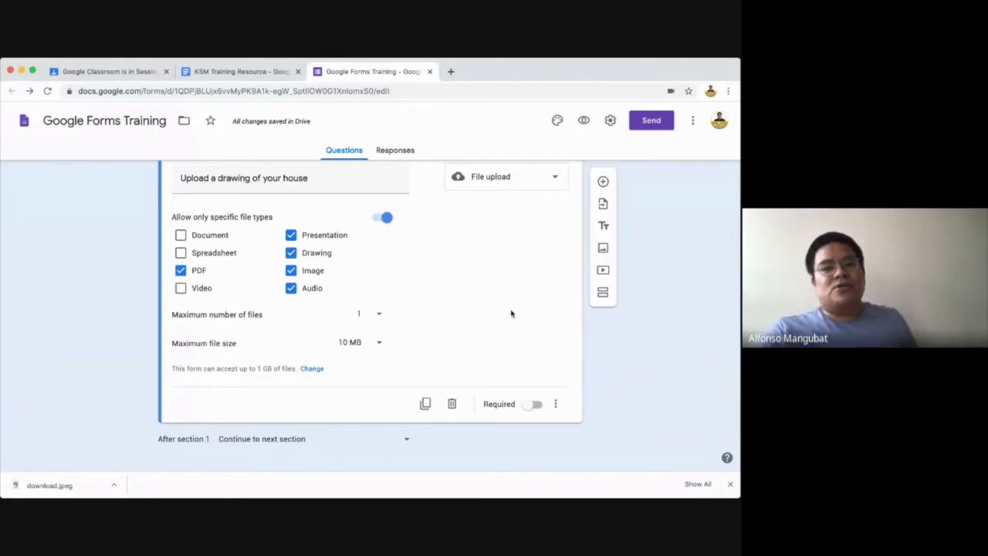
pyautogui.click(351, 344)
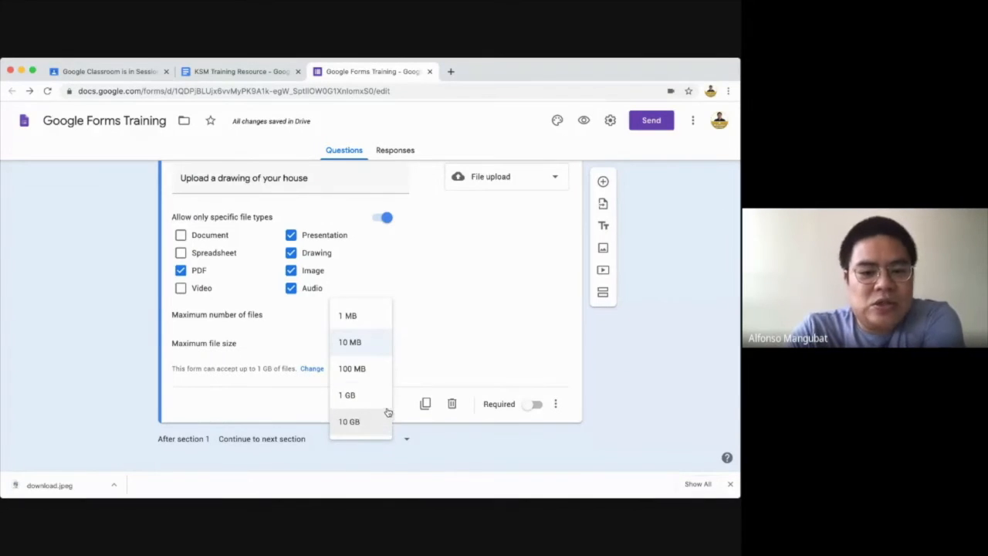
# Turn off the specific file types restriction of the upload question and review its choices for the maximum number of files
pyautogui.click(388, 218)
pyautogui.click(388, 230)
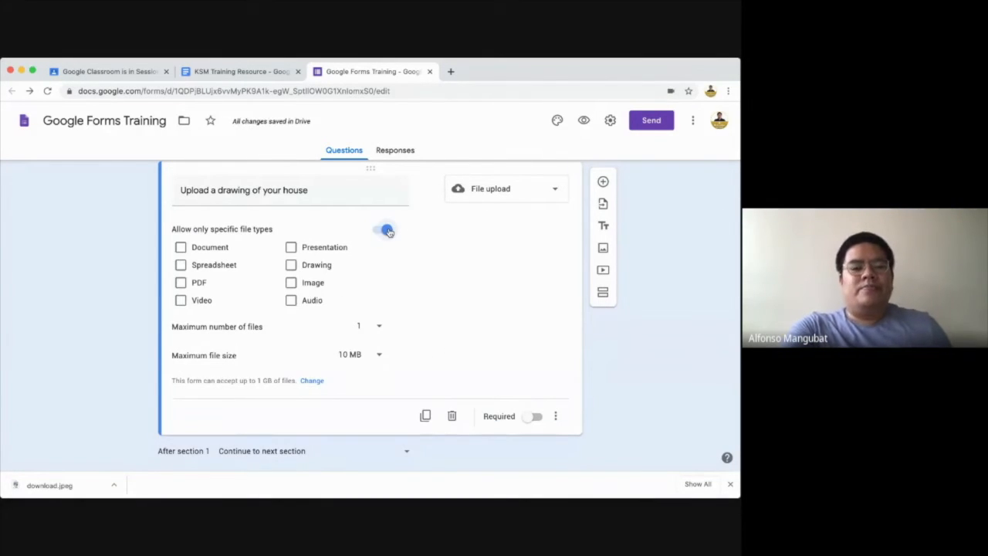
pyautogui.click(389, 230)
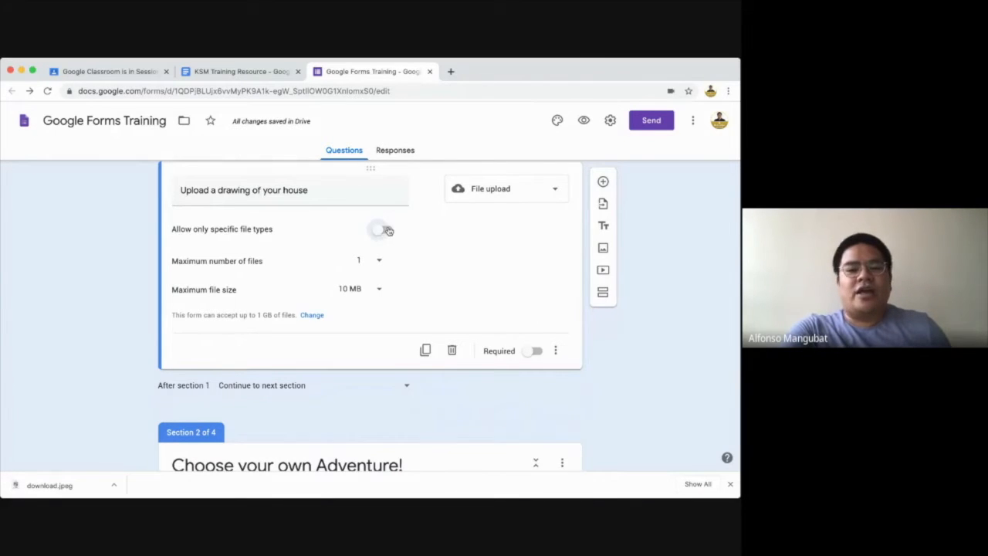
pyautogui.click(386, 229)
pyautogui.click(386, 229)
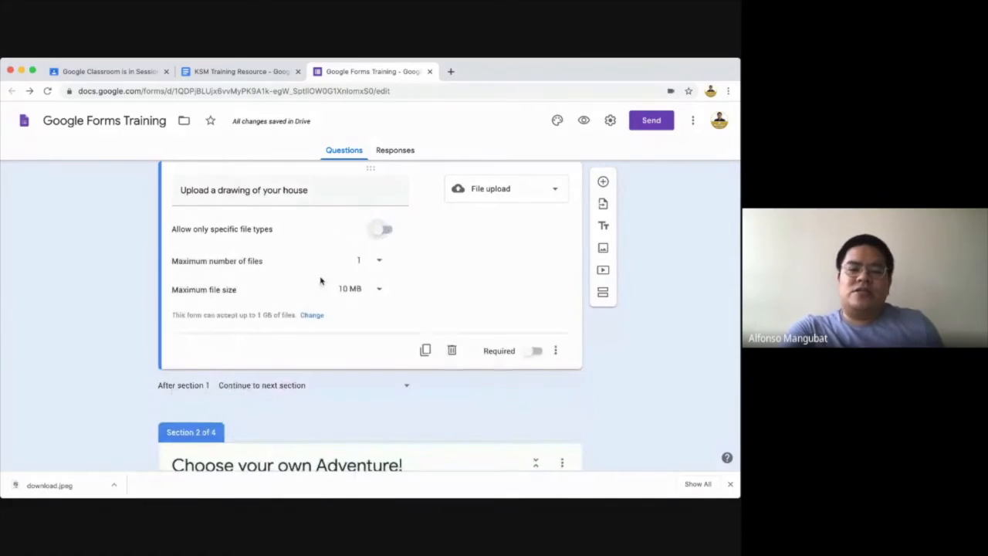
pyautogui.click(364, 263)
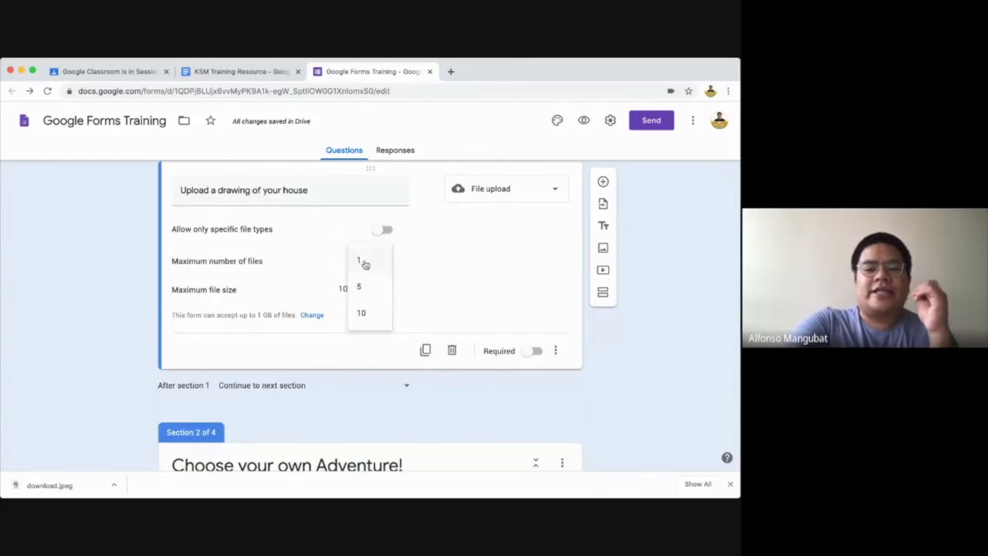
pyautogui.click(101, 290)
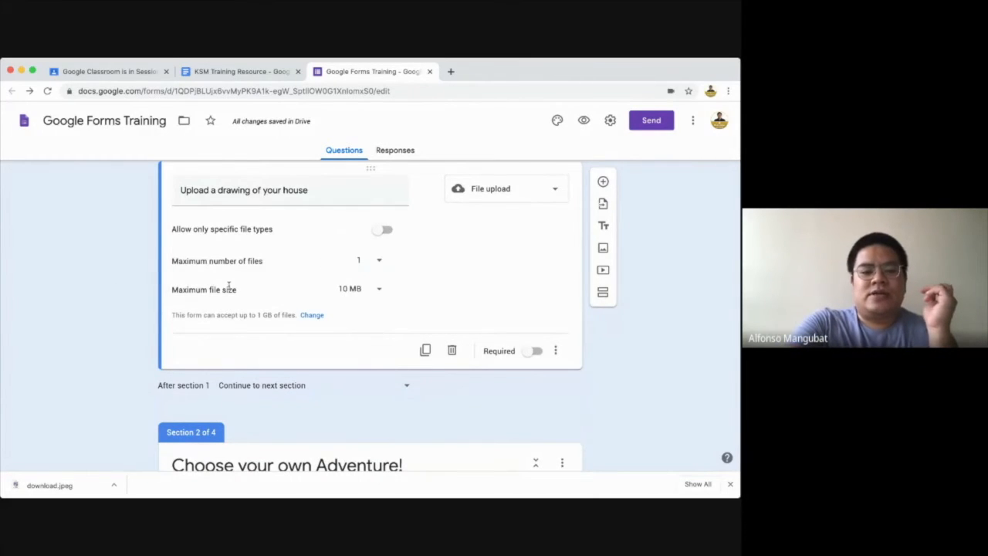
# Open a preview of the Google Forms Training form to see its questions as a respondent
pyautogui.scroll(1, 229, 286)
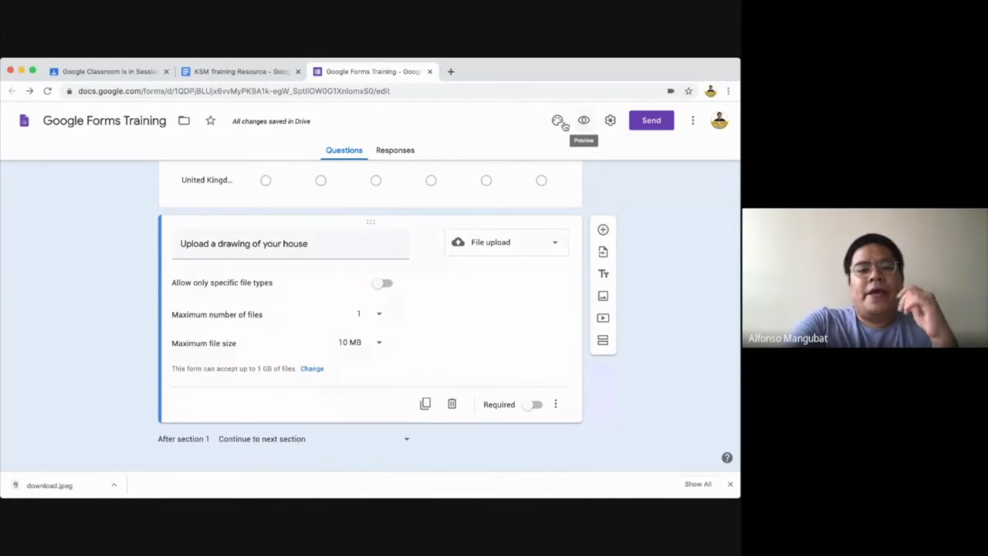
pyautogui.scroll(10, 534, 155)
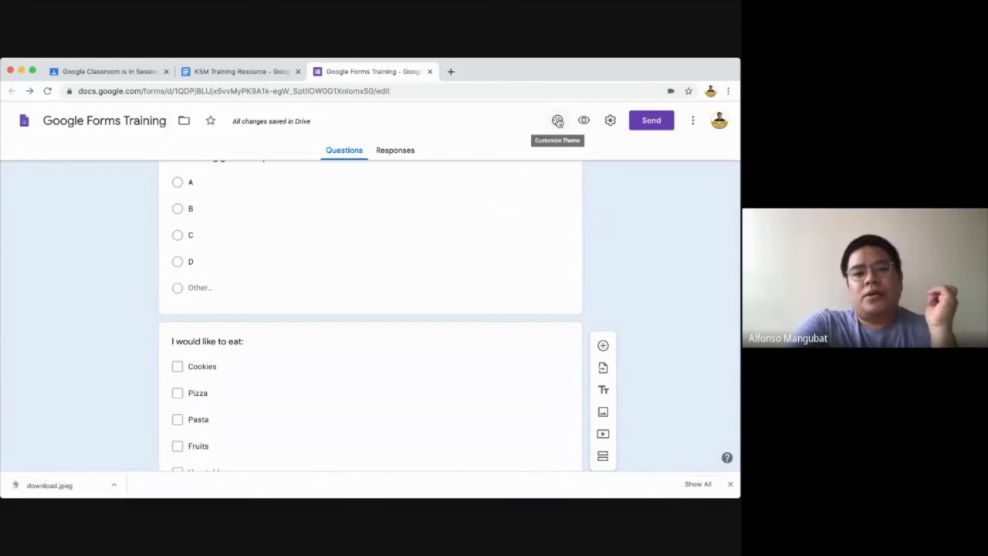
pyautogui.click(585, 121)
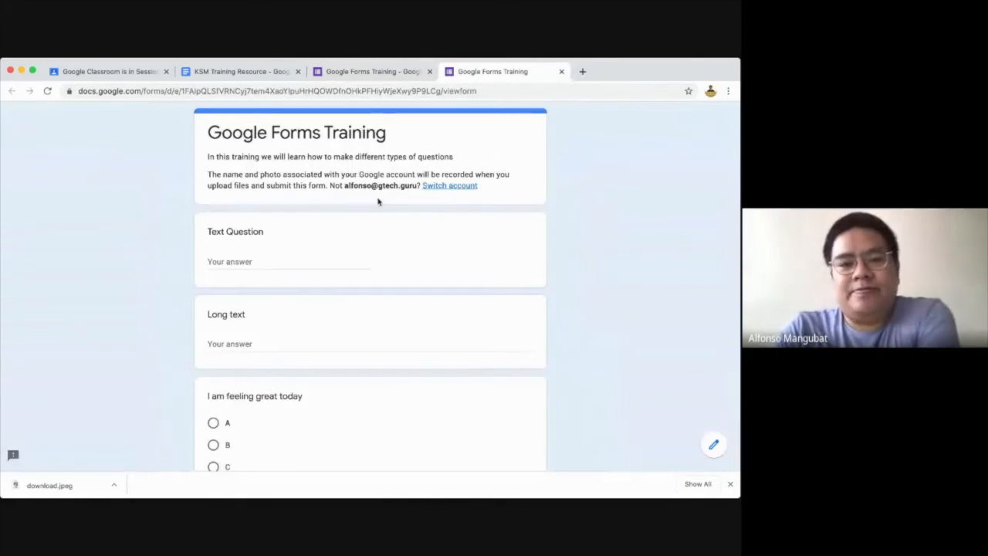
pyautogui.scroll(-1, 362, 223)
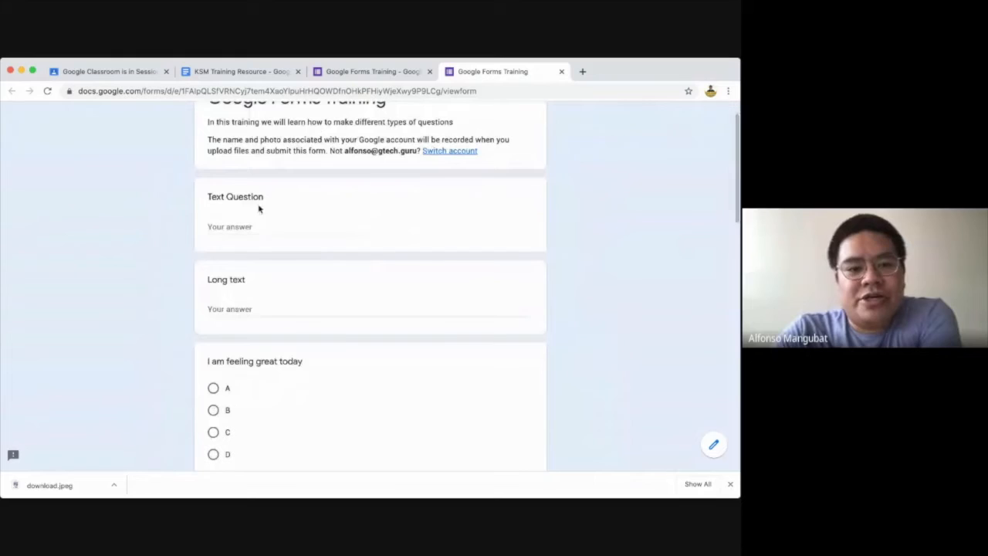
# Answer the Long text question with four lines of random filler letters, each on its own line
pyautogui.click(229, 227)
pyautogui.click(270, 309)
pyautogui.write('fo')
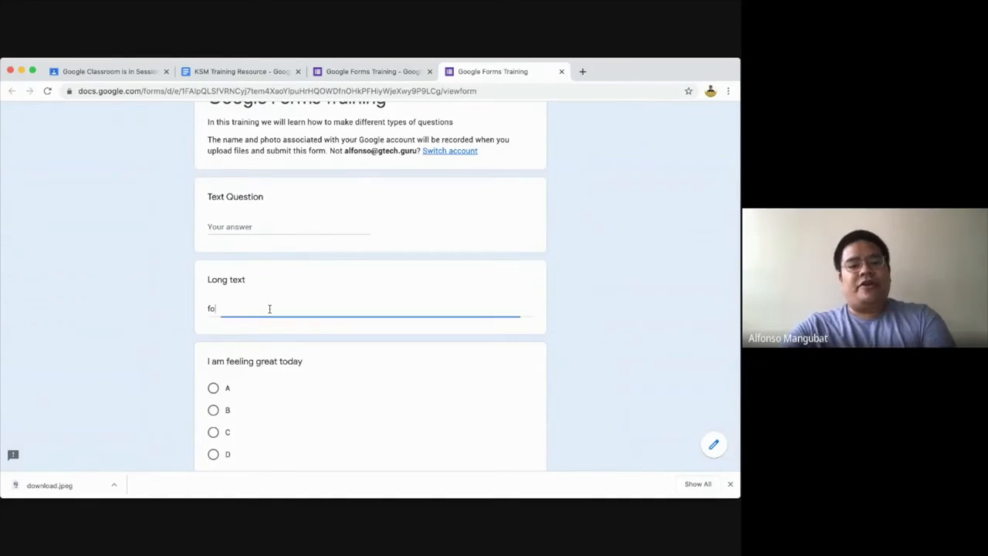
pyautogui.press('BackSpace')
pyautogui.write('asfhsjfewfnjdbqvjjdkqwdqwfd')
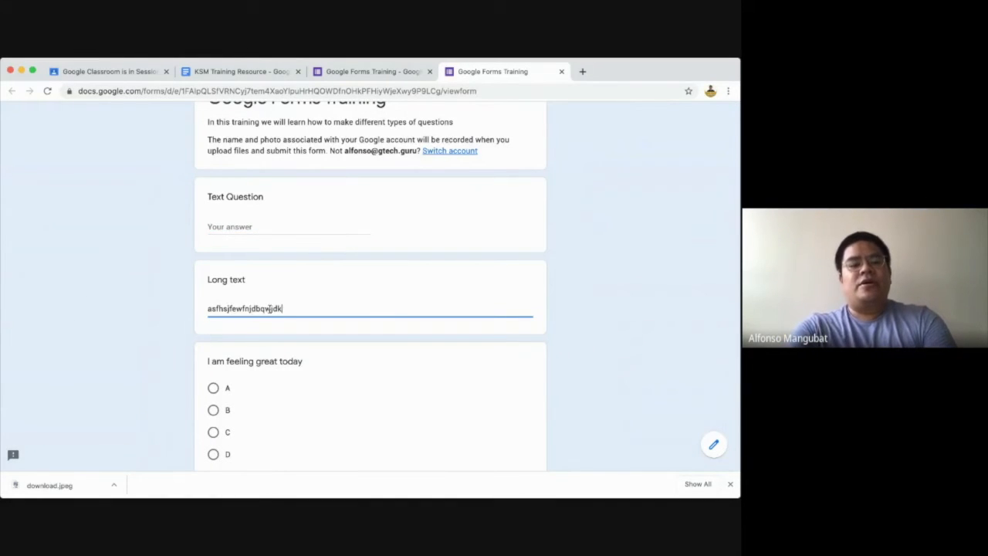
pyautogui.press('Return')
pyautogui.write('dasfdoefjenwfgosdvn')
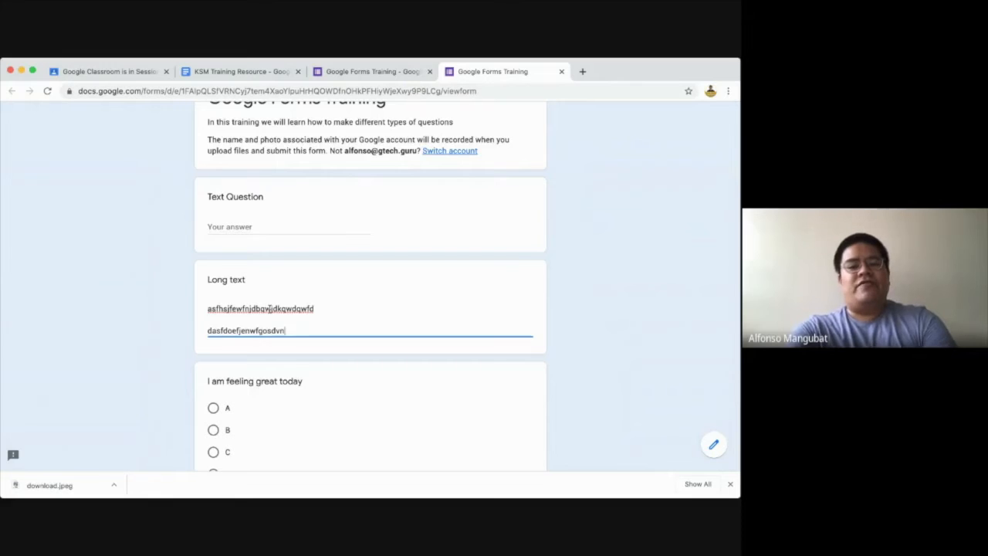
pyautogui.write('spocjnqpdncapcnas knasdvew')
pyautogui.press('Return')
pyautogui.write('cnasjfnewgjnwpocngcq')
pyautogui.press('Return')
pyautogui.write('ascnpj')
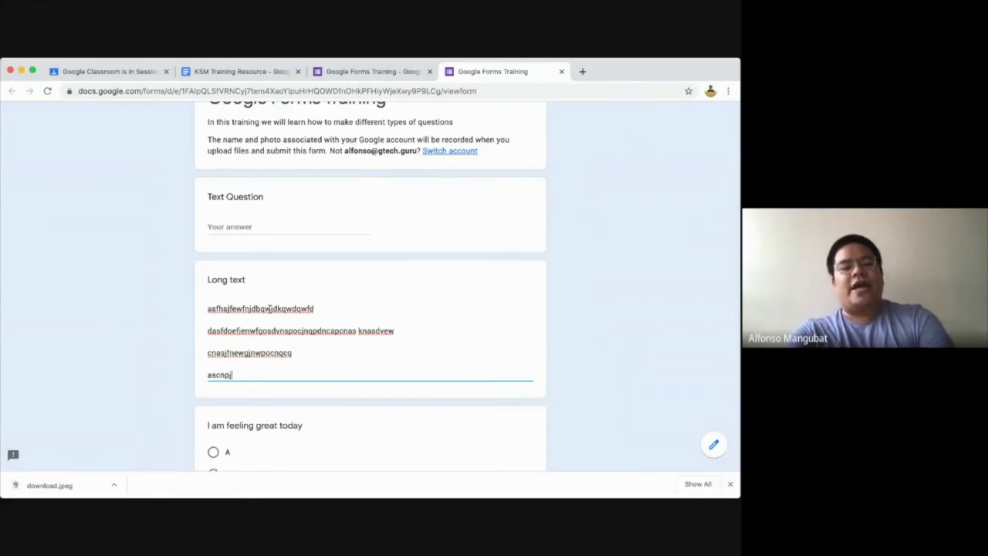
pyautogui.write('fnwb')
# For "I am feeling great today", enter "dsgewgwetre" under Other, try options A, B and C, and finally choose A
pyautogui.scroll(-1, 322, 303)
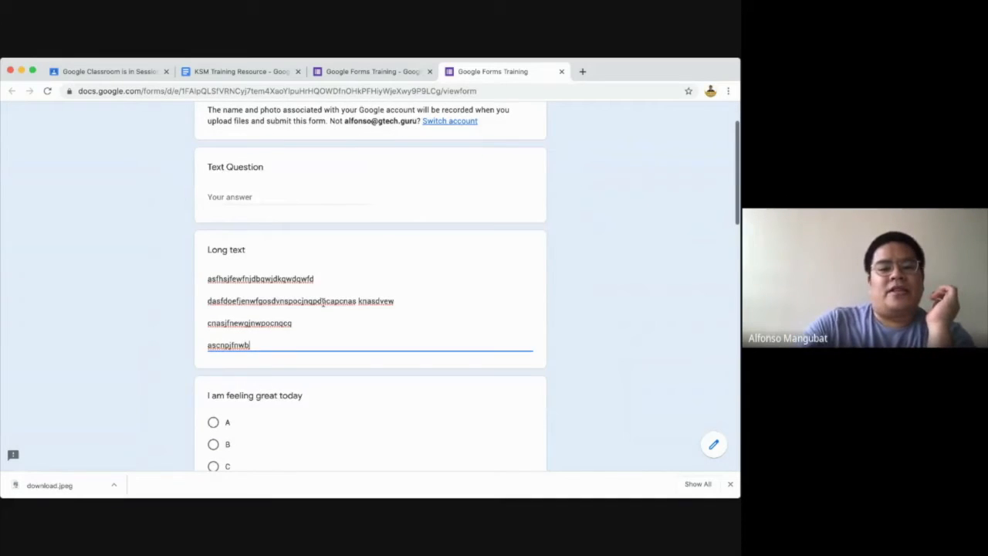
pyautogui.scroll(-2, 323, 303)
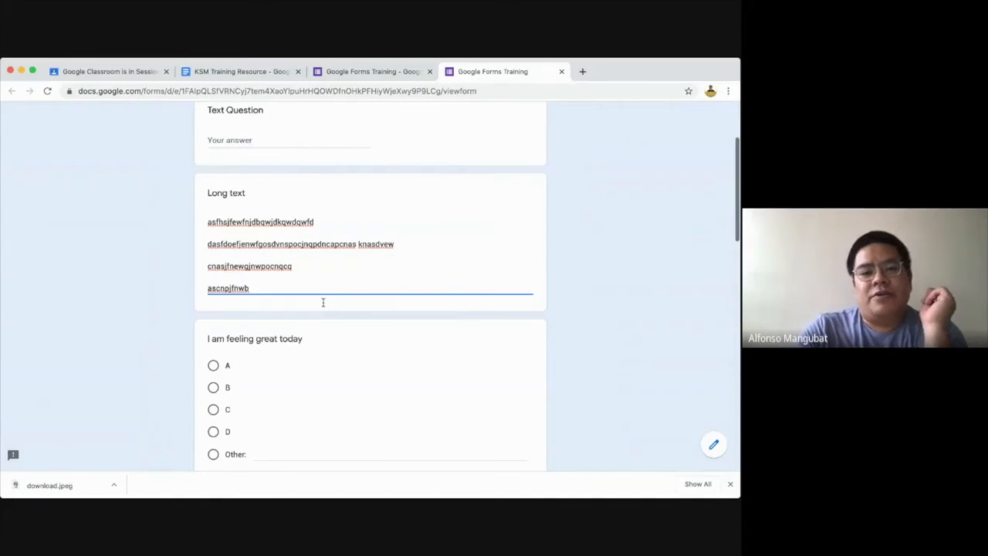
pyautogui.scroll(-6, 323, 303)
pyautogui.click(213, 263)
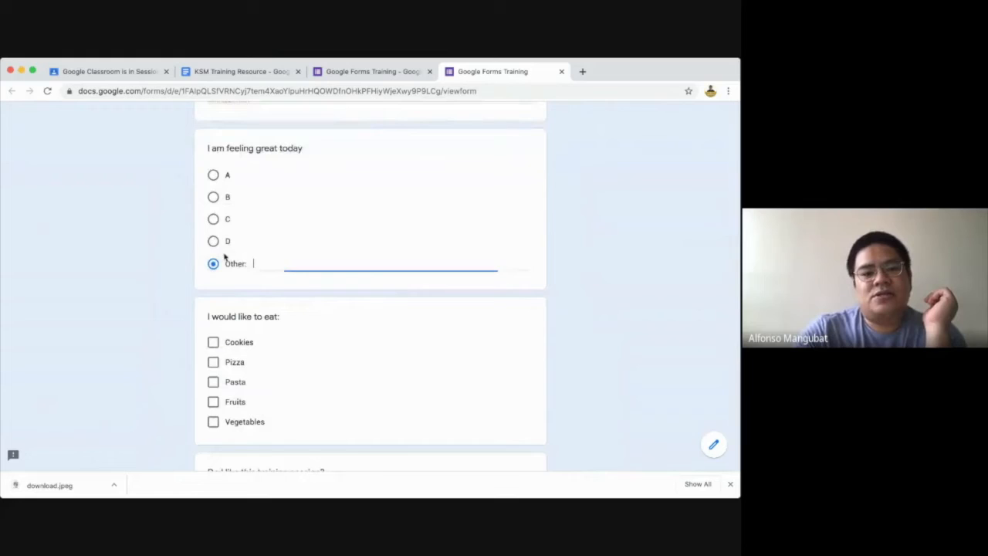
pyautogui.write('dsgewgwetre')
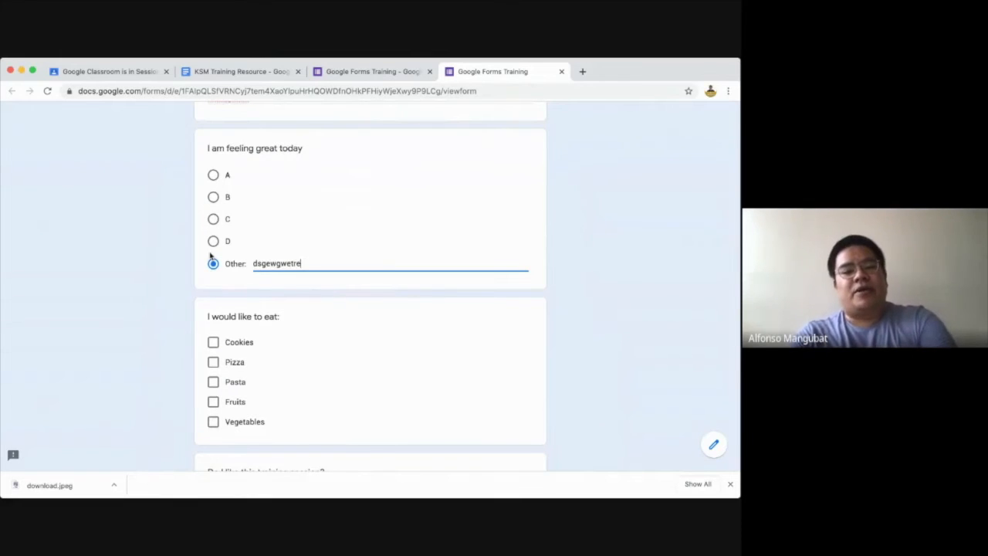
pyautogui.click(212, 175)
pyautogui.click(213, 197)
pyautogui.click(213, 220)
pyautogui.click(213, 175)
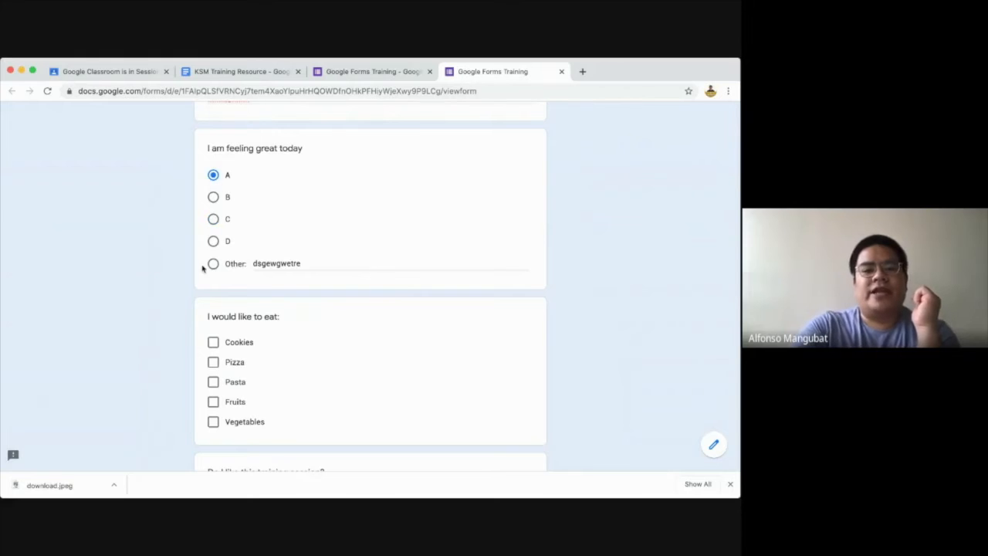
# Select Cookies, Pizza, Pasta, Fruits and Vegetables in the question "I would like to eat:"
pyautogui.scroll(-1, 203, 269)
pyautogui.scroll(-2, 203, 268)
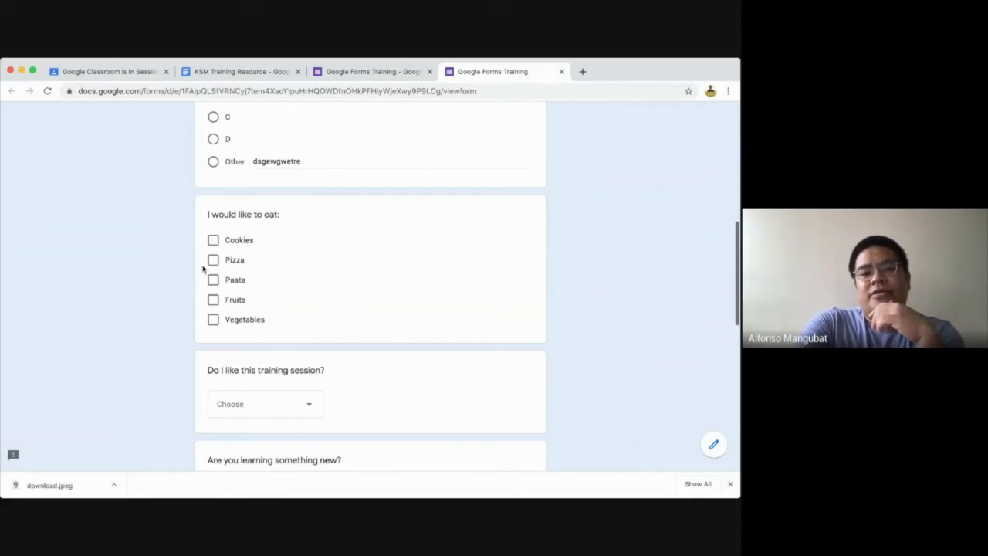
pyautogui.scroll(-1, 203, 269)
pyautogui.click(213, 208)
pyautogui.click(213, 228)
pyautogui.click(213, 248)
pyautogui.click(213, 268)
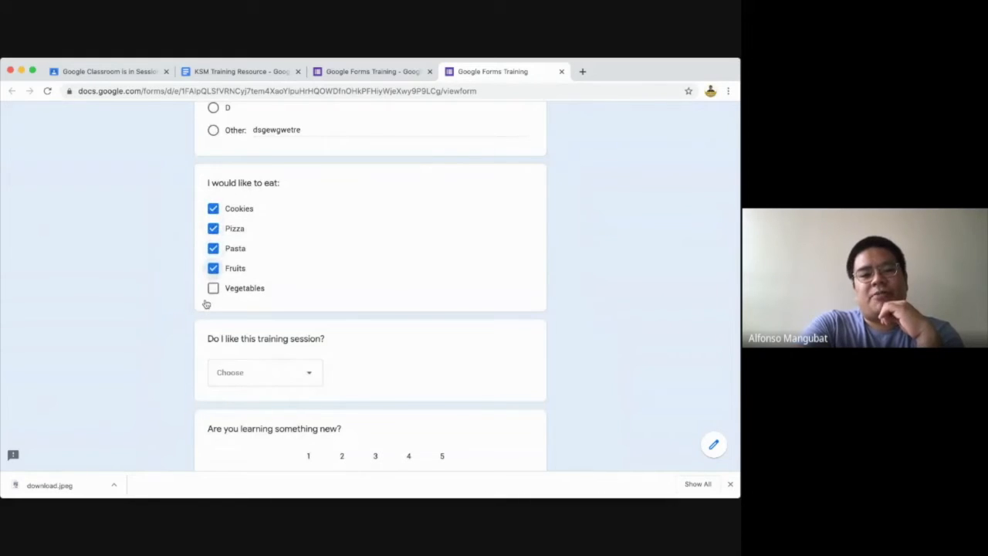
pyautogui.click(214, 288)
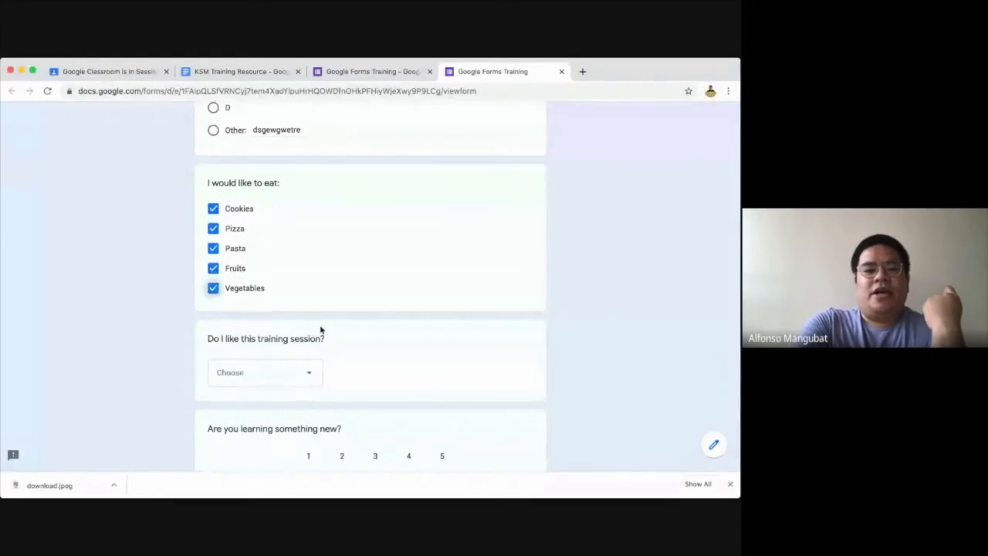
# View the answer choices of "Do I like this training session?" without choosing one, and rate "Are you learning something new?" as 4
pyautogui.scroll(-3, 319, 328)
pyautogui.click(309, 254)
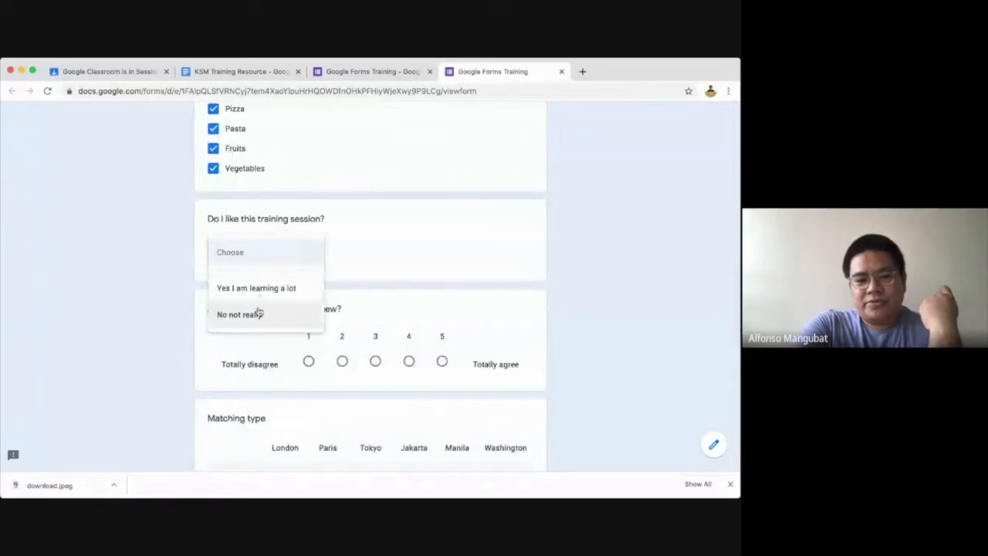
pyautogui.scroll(-3, 260, 301)
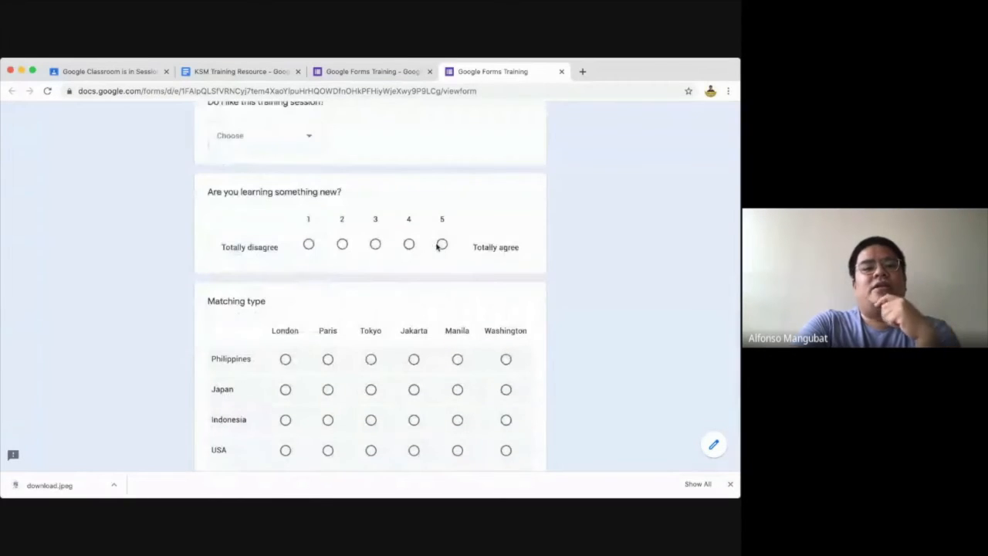
pyautogui.click(444, 246)
pyautogui.click(342, 244)
pyautogui.click(409, 245)
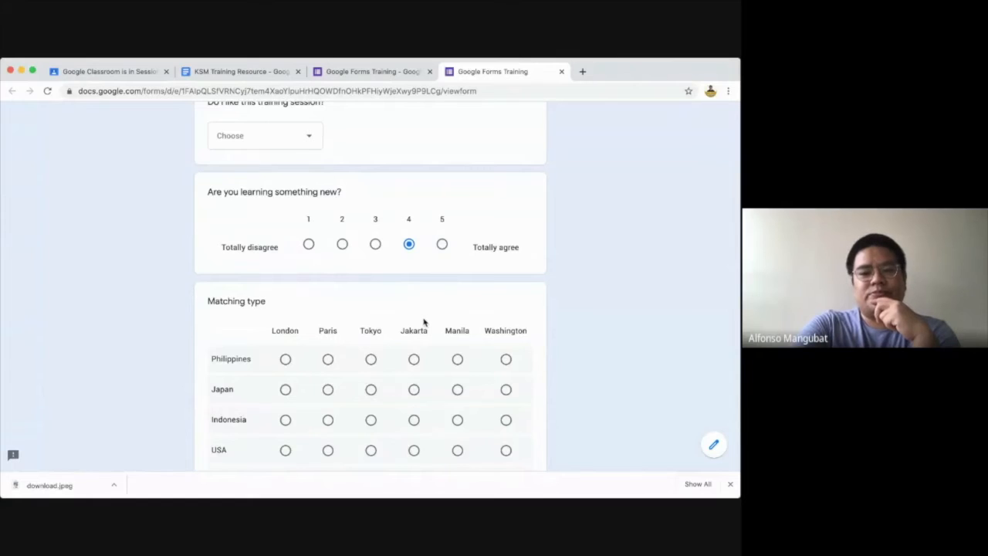
# Fill the Matching type grid with Washington for Philippines, Manila for Japan and Indonesia, and Jakarta for USA
pyautogui.scroll(-3, 424, 322)
pyautogui.click(505, 217)
pyautogui.click(457, 247)
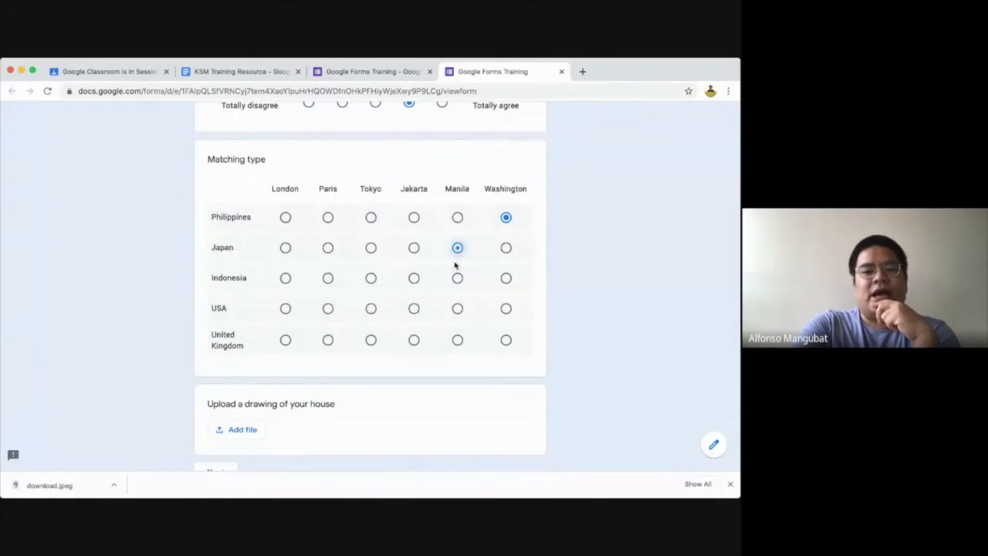
pyautogui.click(456, 277)
pyautogui.click(414, 309)
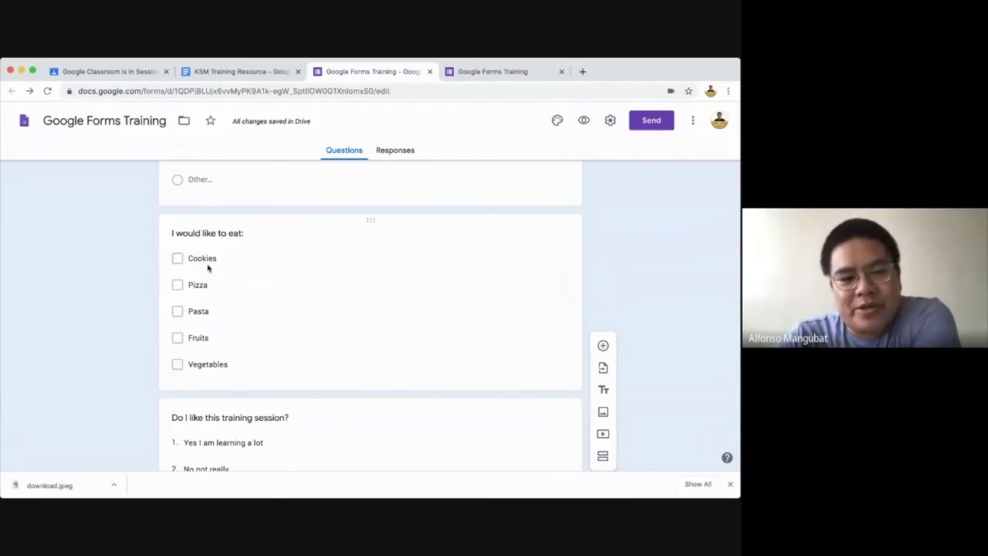
# Return to the form editor and view the quiz options in the form's settings
pyautogui.click(208, 267)
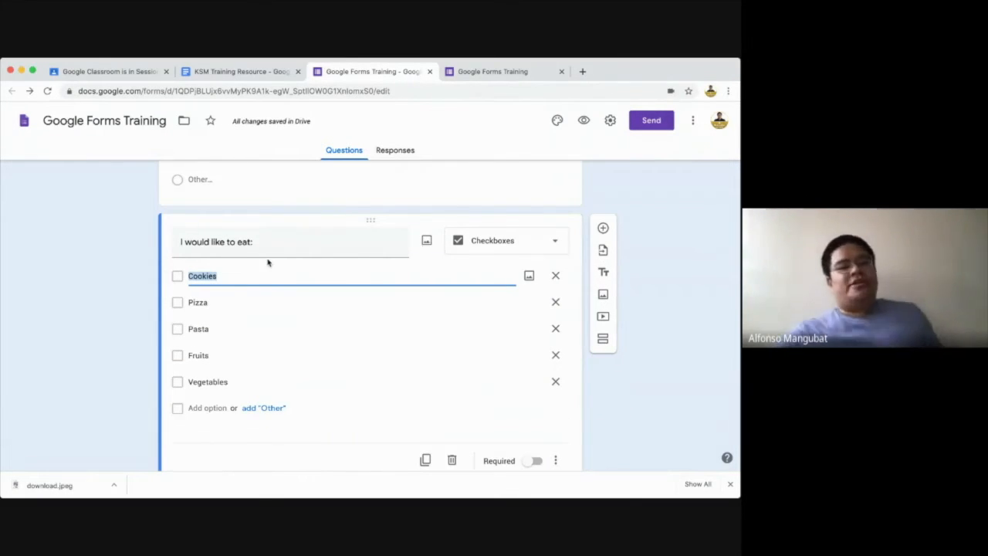
pyautogui.scroll(3, 267, 262)
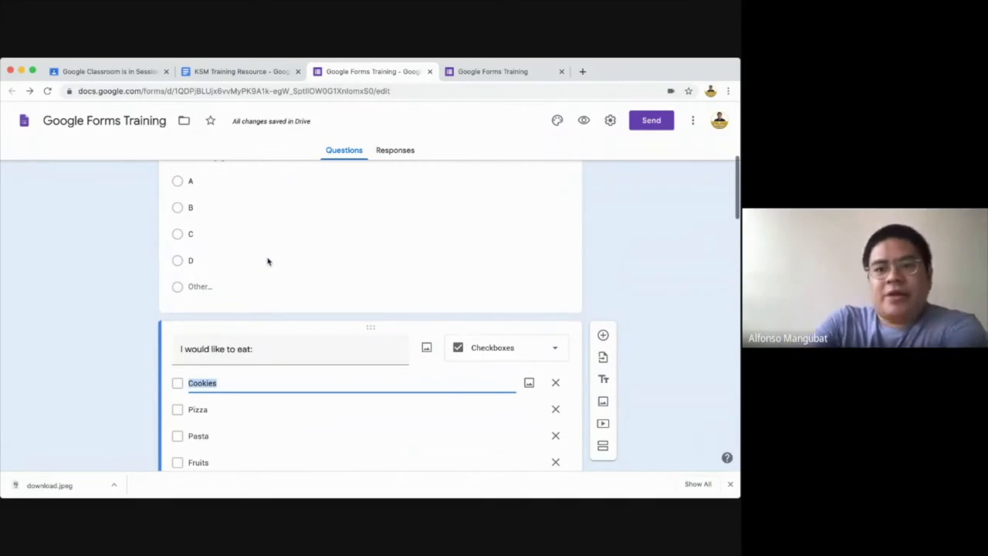
pyautogui.scroll(3, 267, 262)
pyautogui.scroll(3, 267, 262)
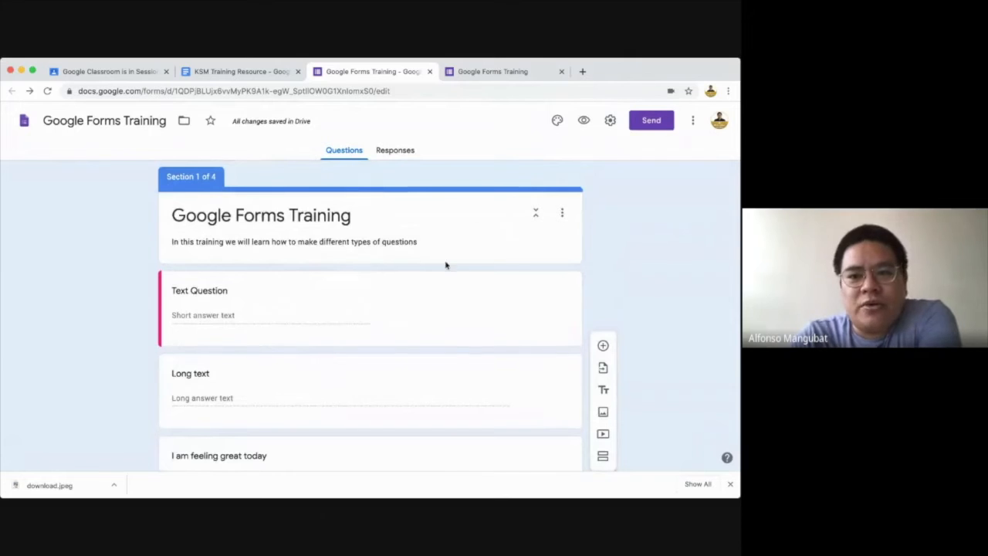
pyautogui.click(612, 121)
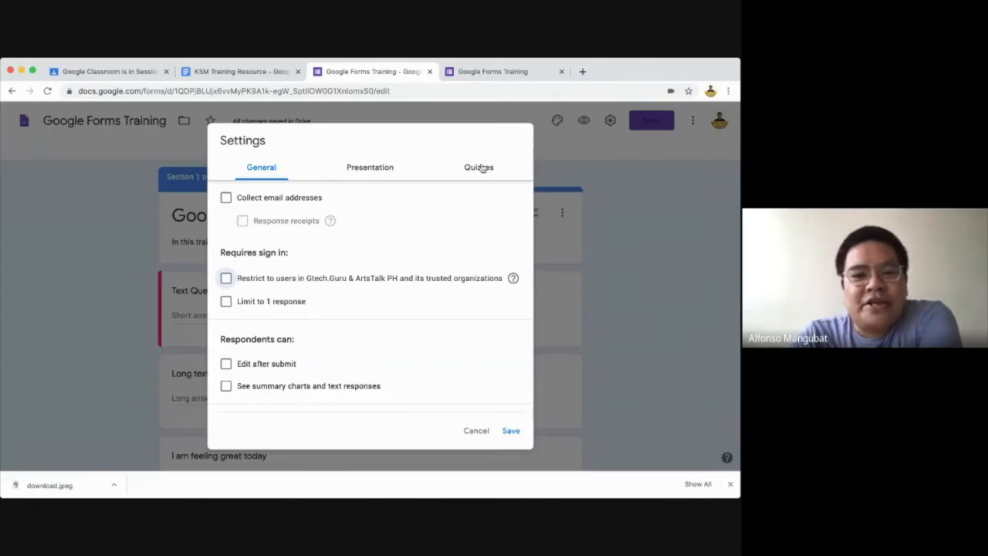
pyautogui.click(481, 167)
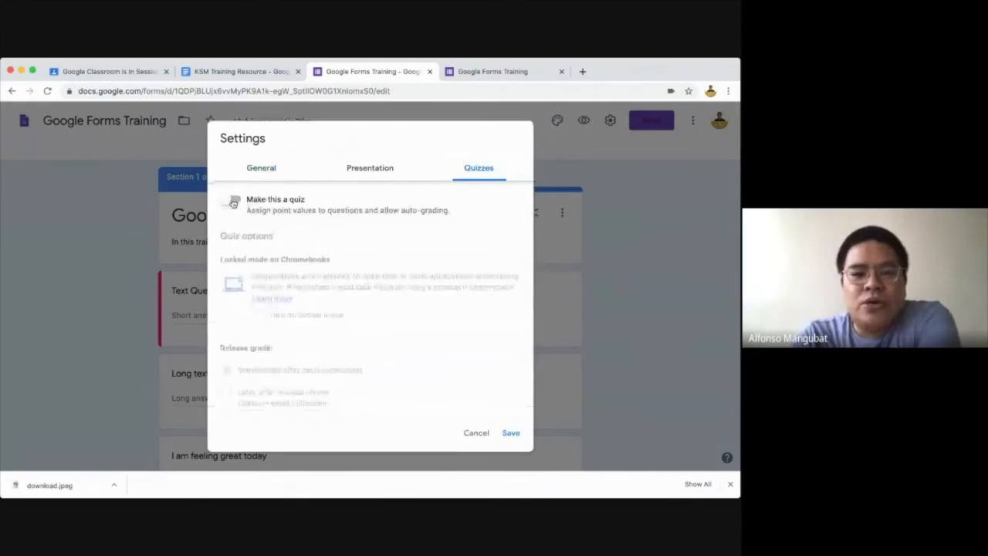
# Try restricting the form to users in the organization and its trusted organizations in the general settings, and clear the restriction again
pyautogui.click(262, 169)
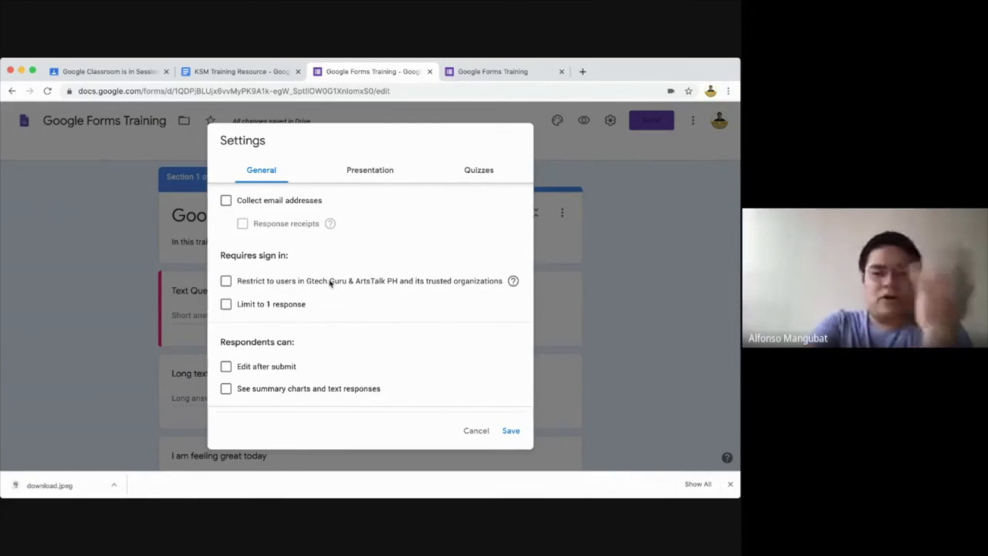
pyautogui.click(223, 282)
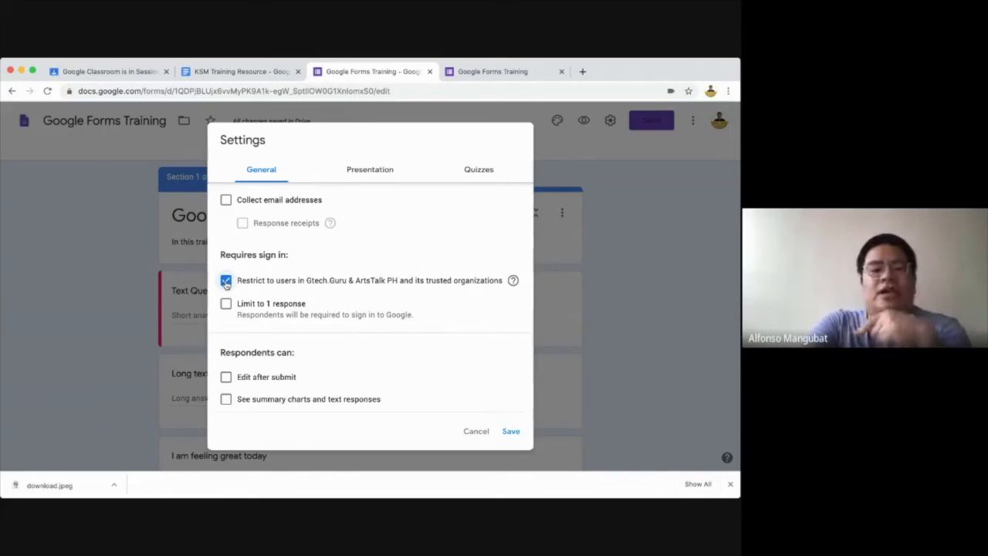
pyautogui.click(226, 283)
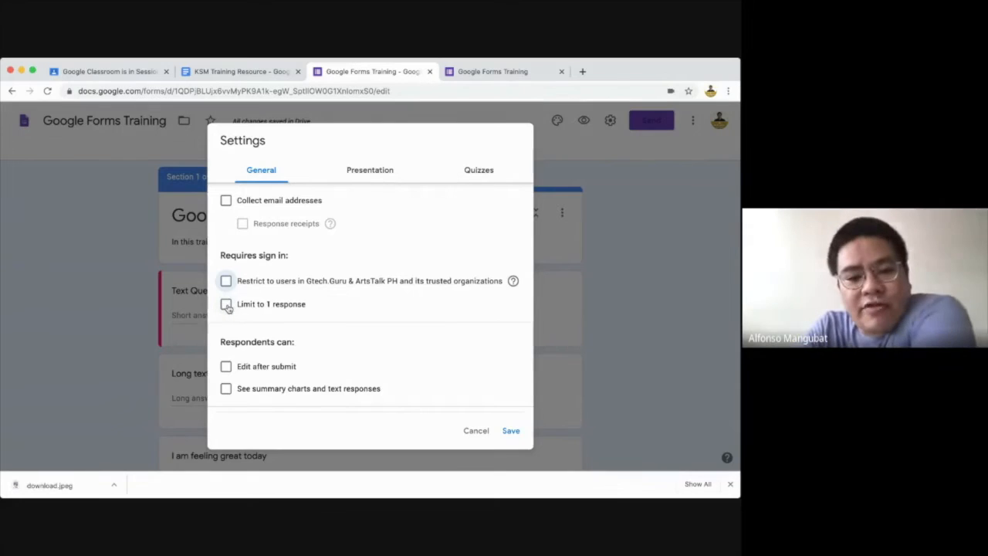
# Try the limit of 1 response per respondent, examine its sign-in note, and leave the limit off
pyautogui.click(226, 305)
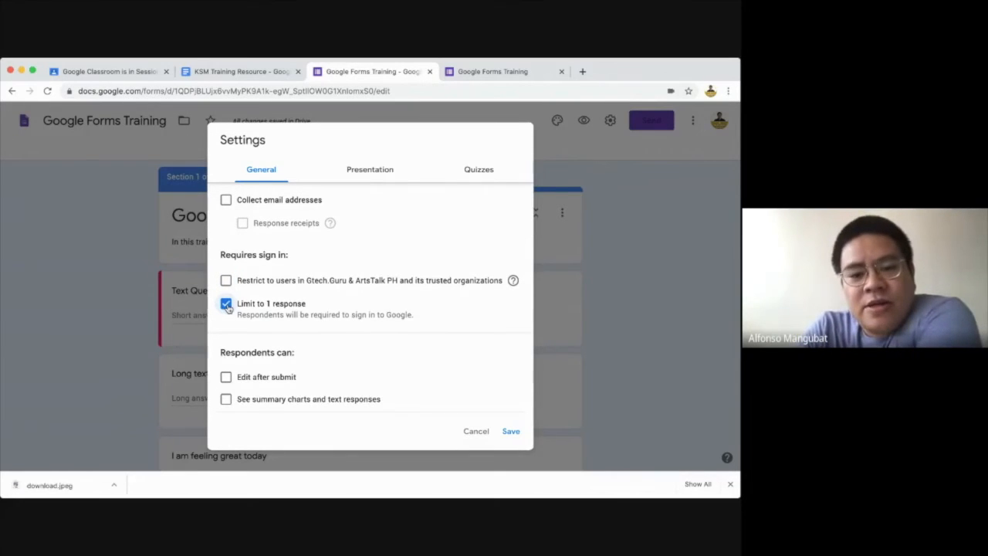
pyautogui.moveTo(417, 316); pyautogui.dragTo(260, 322)
pyautogui.click(227, 304)
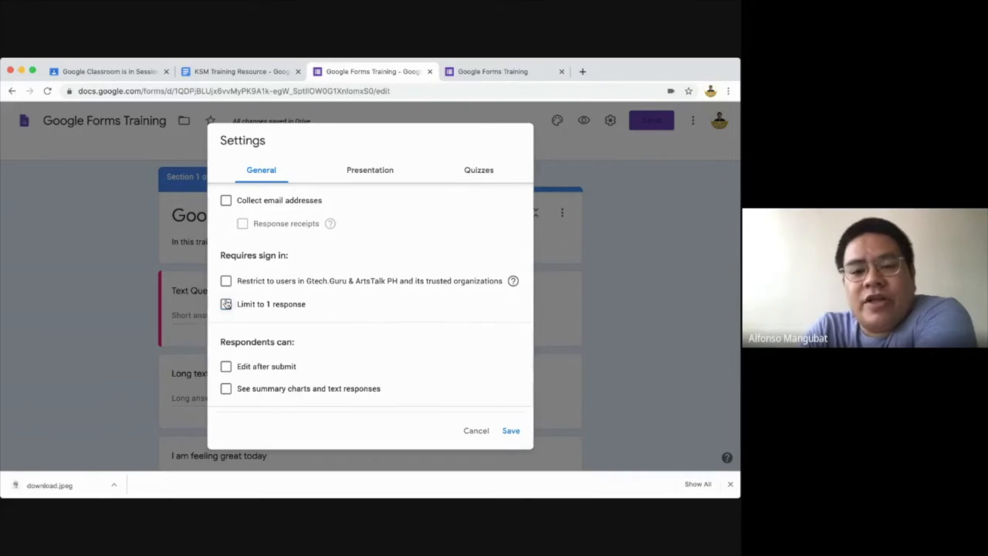
pyautogui.click(226, 304)
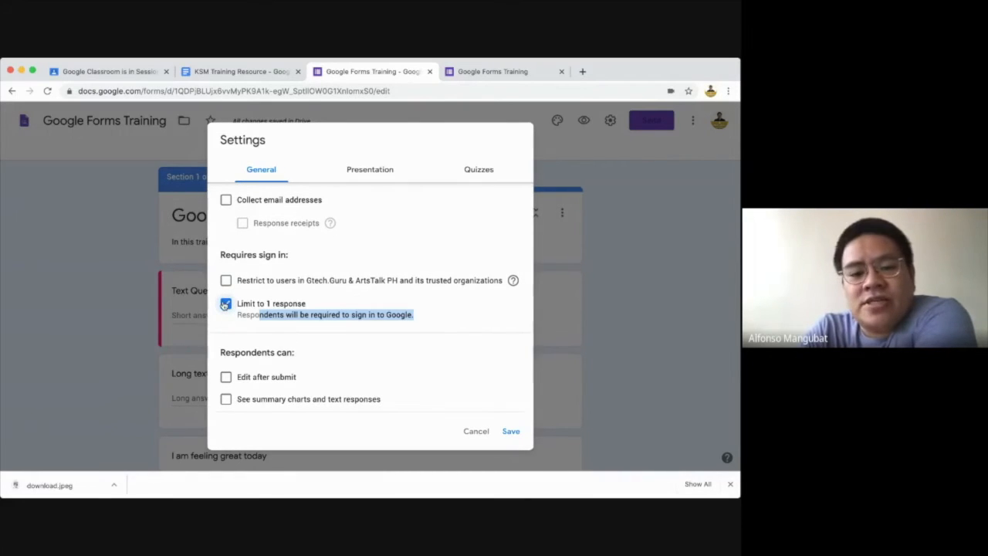
pyautogui.click(225, 304)
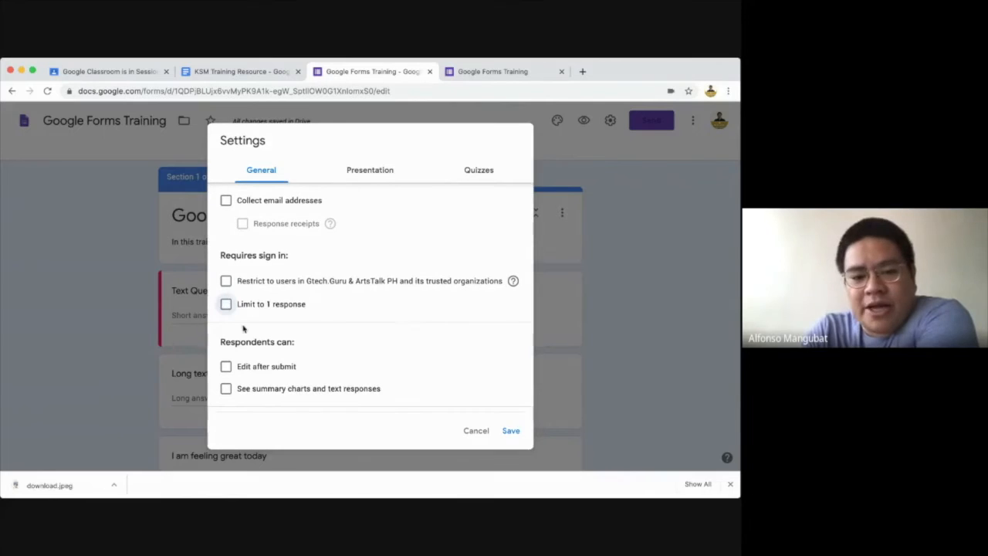
# Review the respondent permissions and the maximum size of all uploaded files, and show the form's presentation settings
pyautogui.scroll(-2, 254, 341)
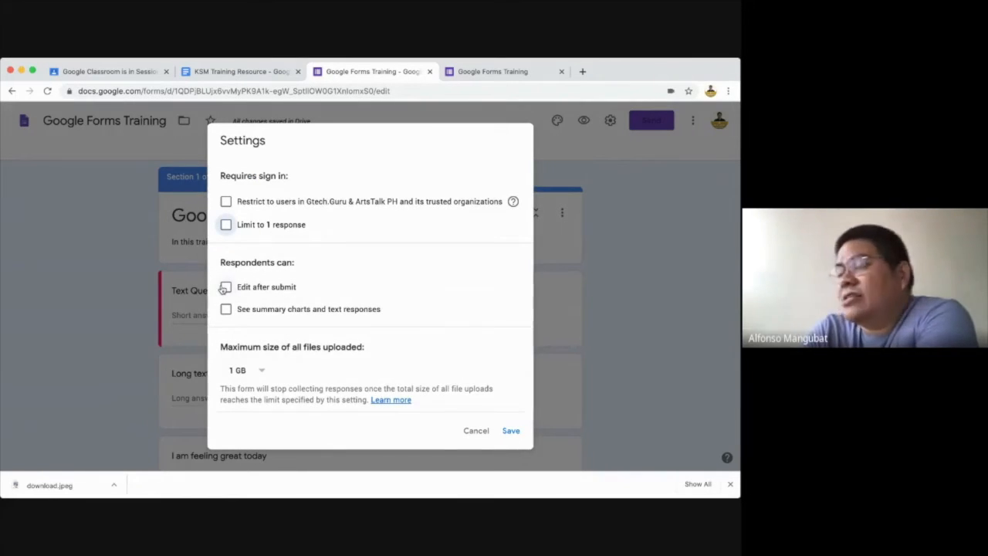
pyautogui.click(226, 286)
pyautogui.click(232, 288)
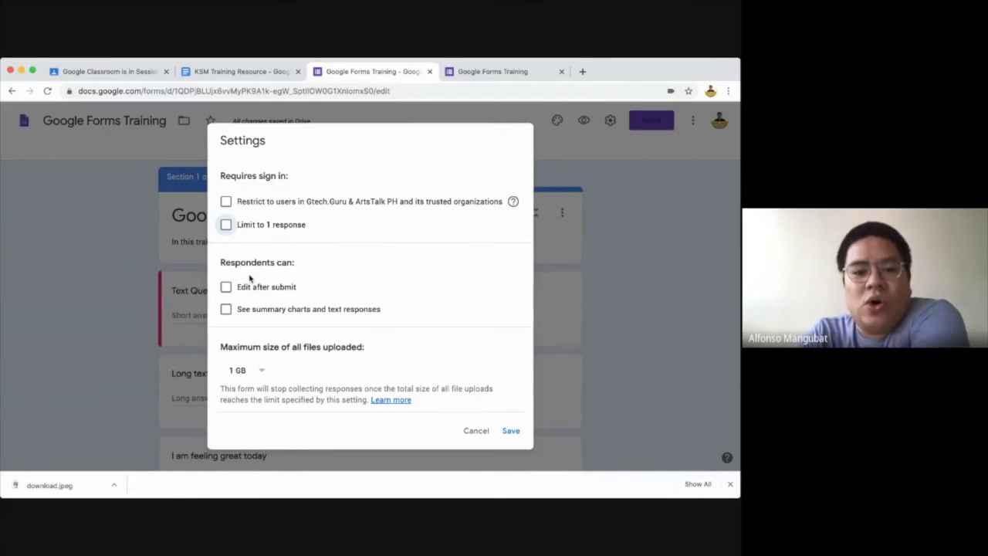
pyautogui.scroll(1, 252, 278)
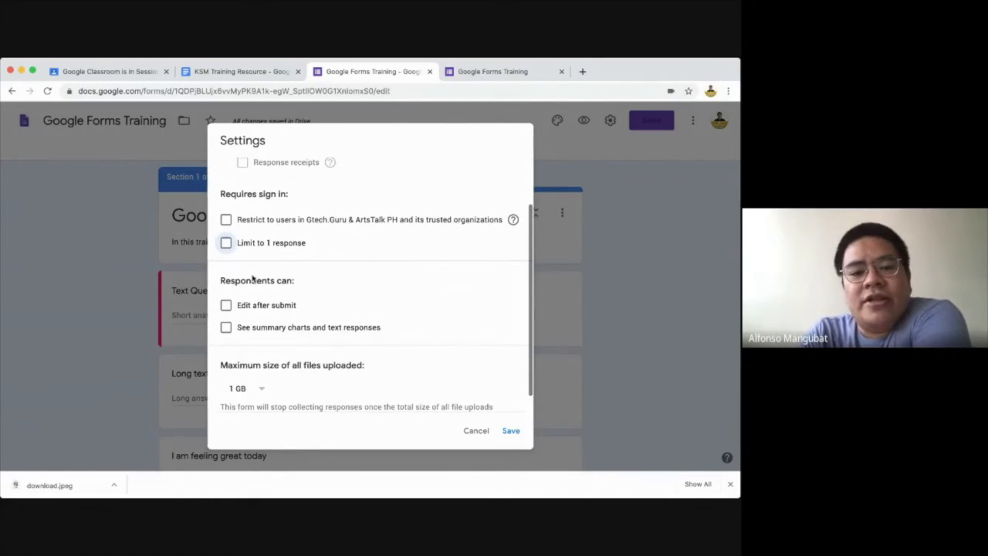
pyautogui.scroll(-1, 253, 278)
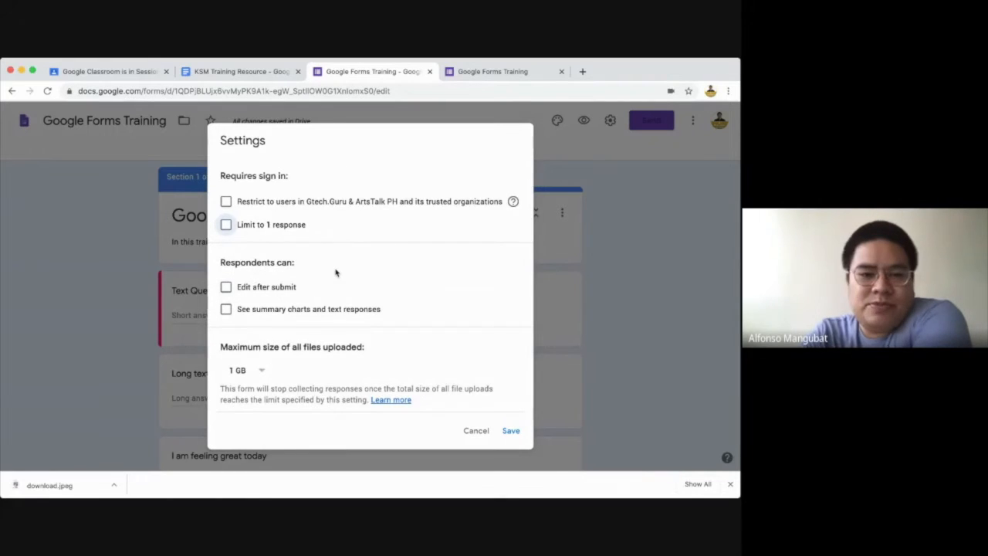
pyautogui.scroll(3, 336, 271)
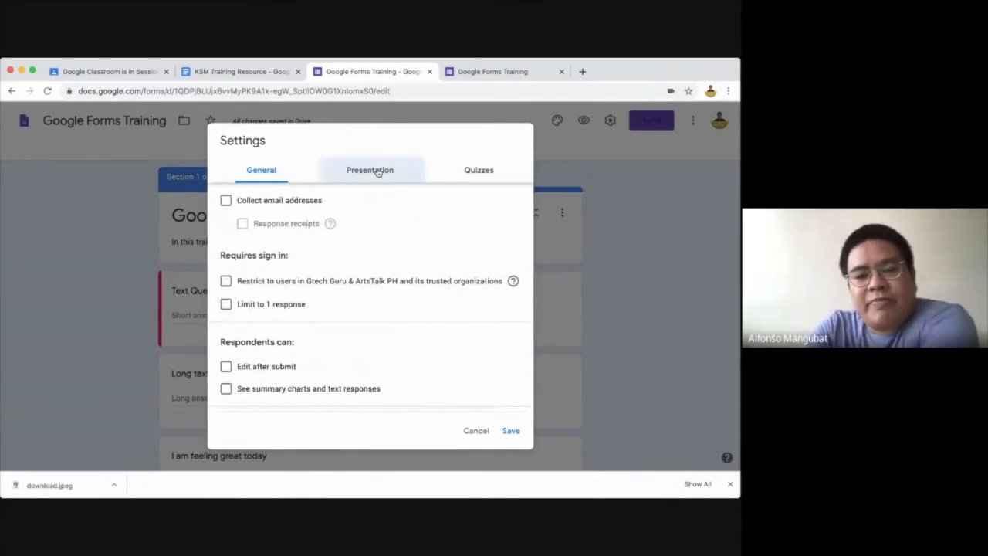
pyautogui.click(377, 169)
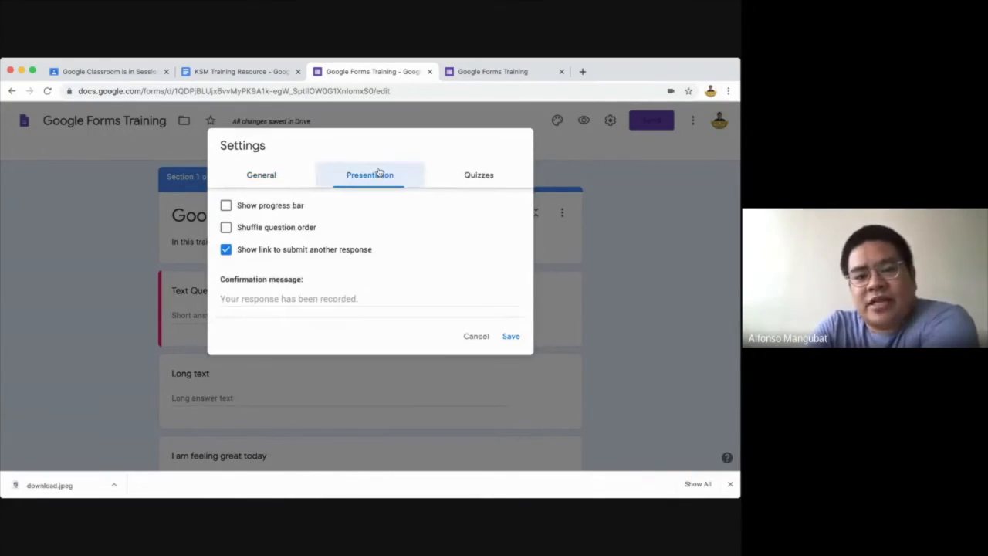
# In the presentation settings, enable the progress bar and shuffled question order, and turn off the link to submit another response
pyautogui.click(226, 206)
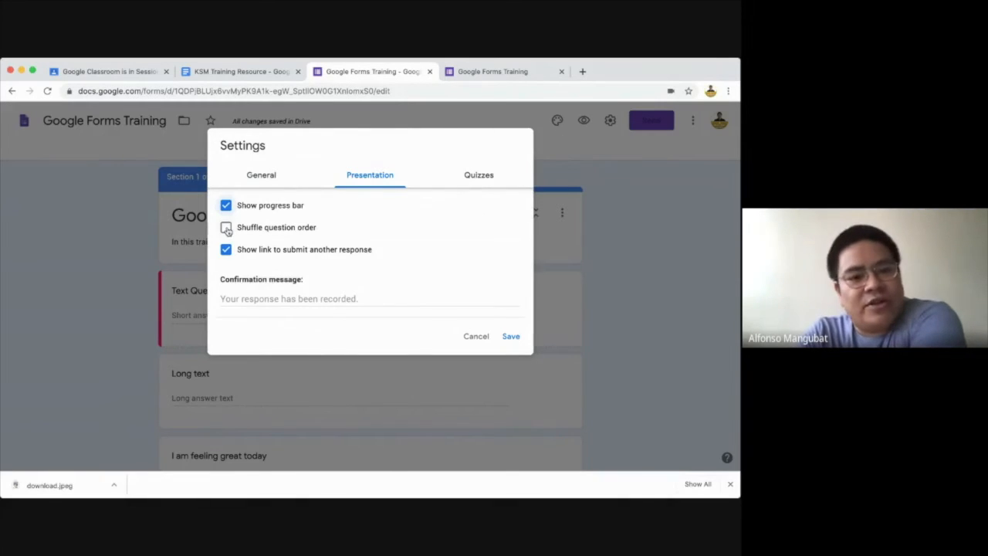
pyautogui.click(226, 228)
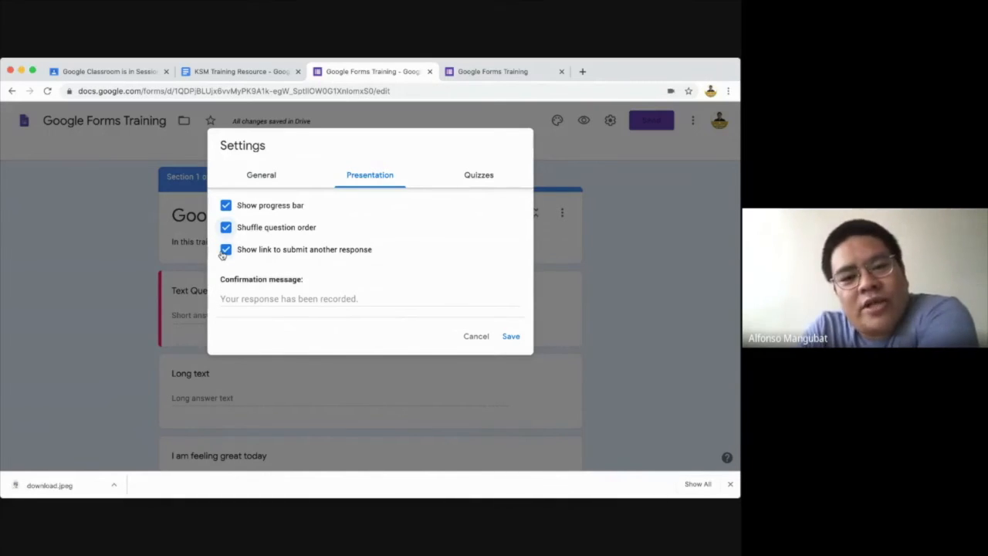
pyautogui.click(224, 250)
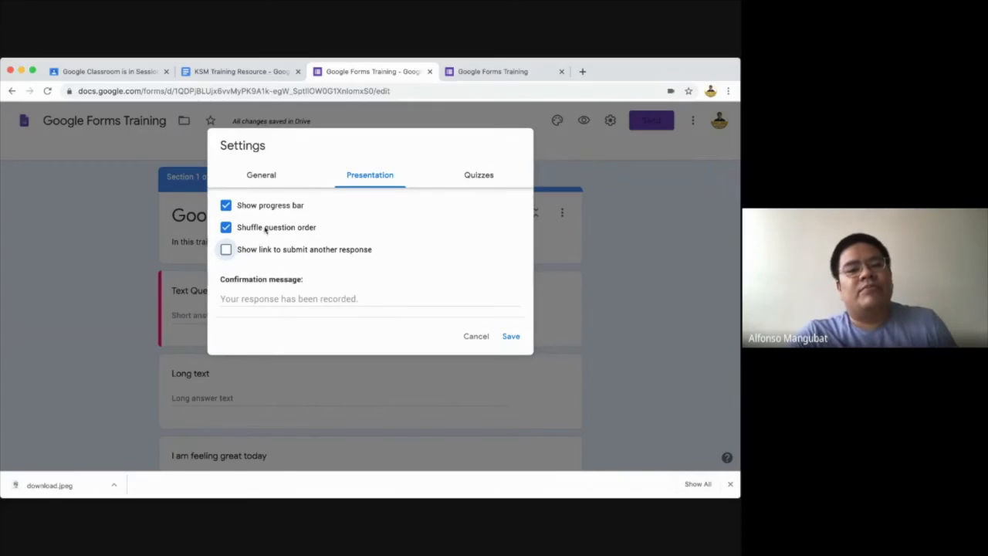
# Make the form a quiz in the quiz settings and save the settings
pyautogui.click(479, 176)
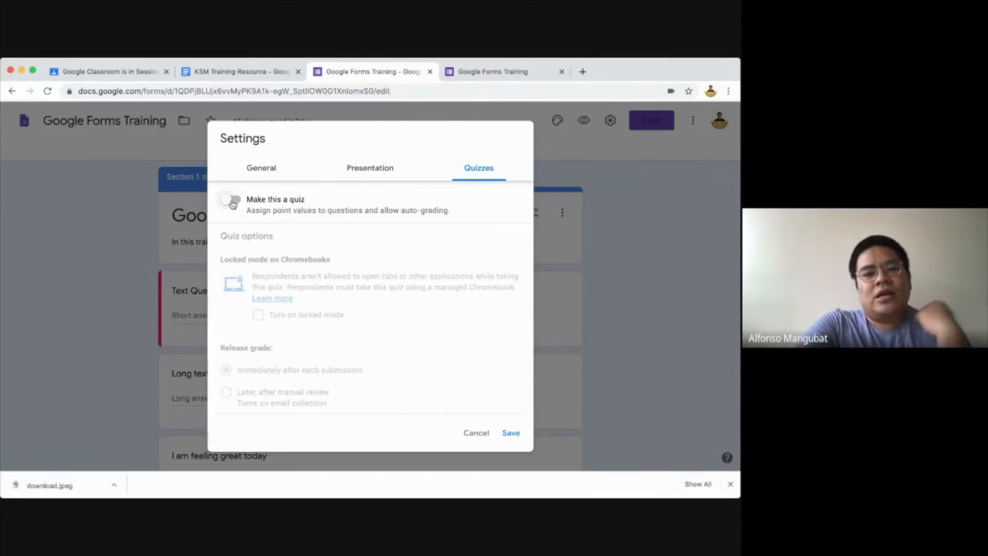
pyautogui.click(233, 203)
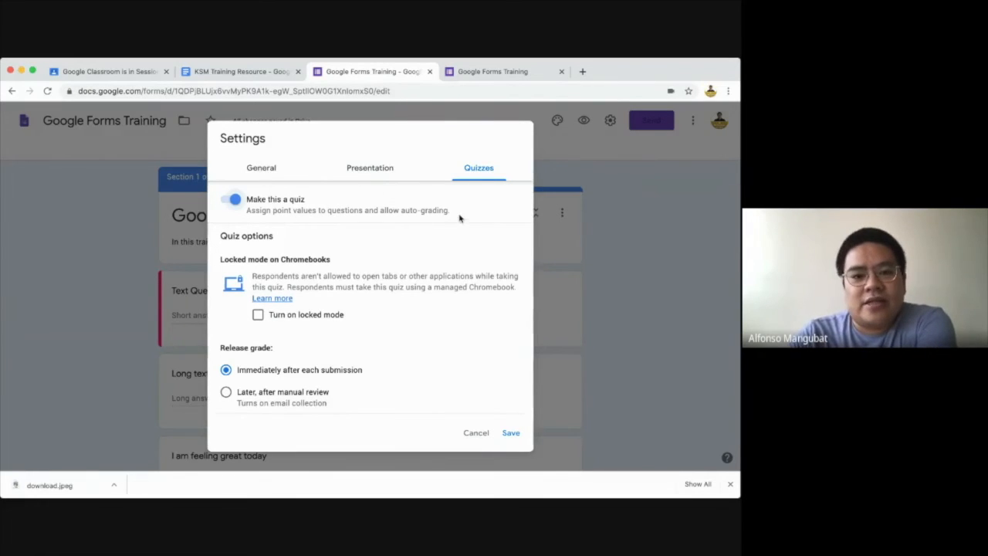
pyautogui.click(510, 433)
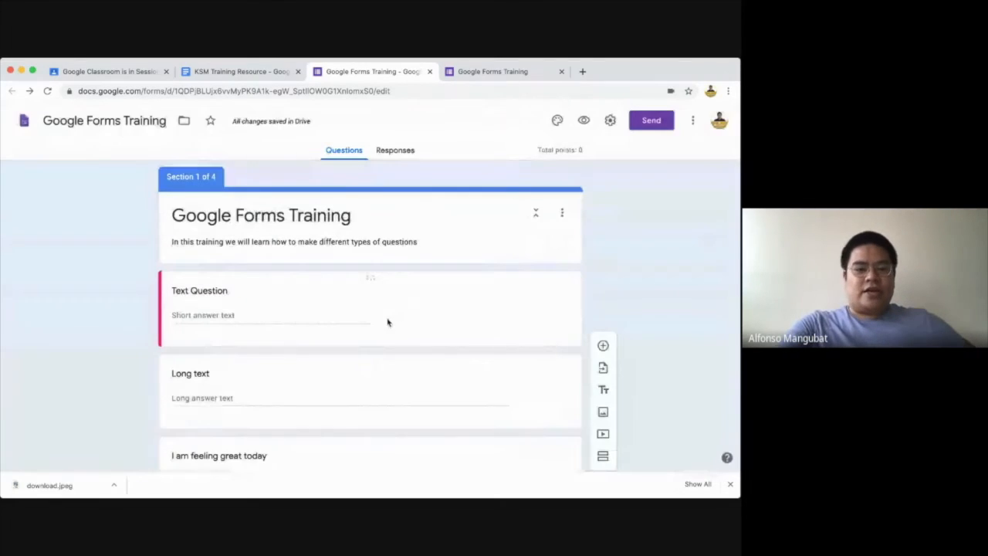
# Give the short-answer Text Question 2 points and the correct answer "Manila" in its answer key
pyautogui.click(259, 294)
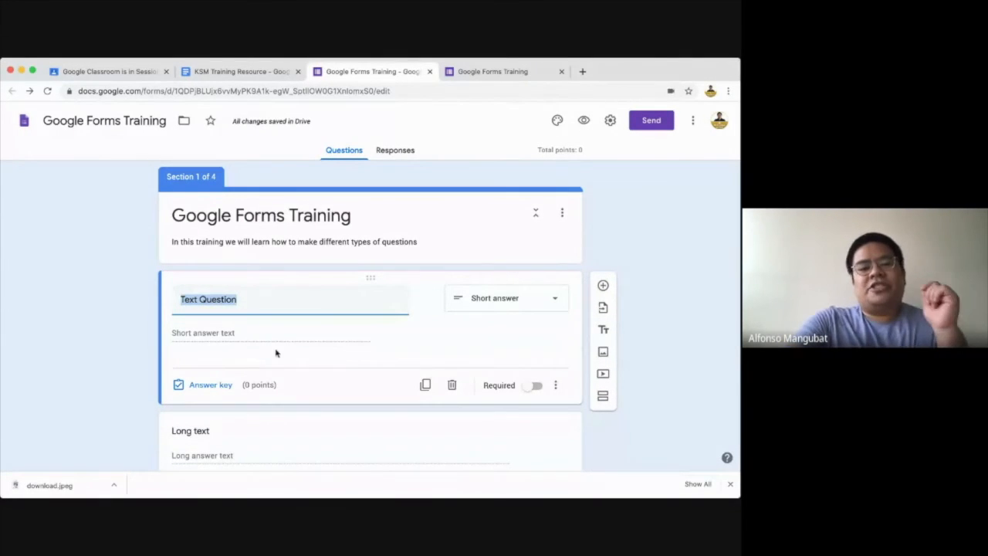
pyautogui.scroll(-2, 301, 330)
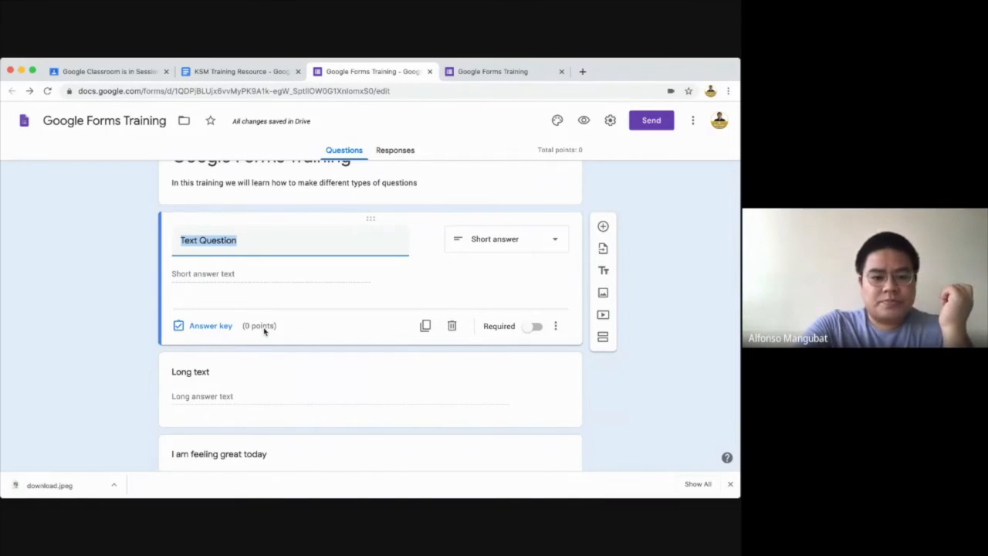
pyautogui.click(211, 326)
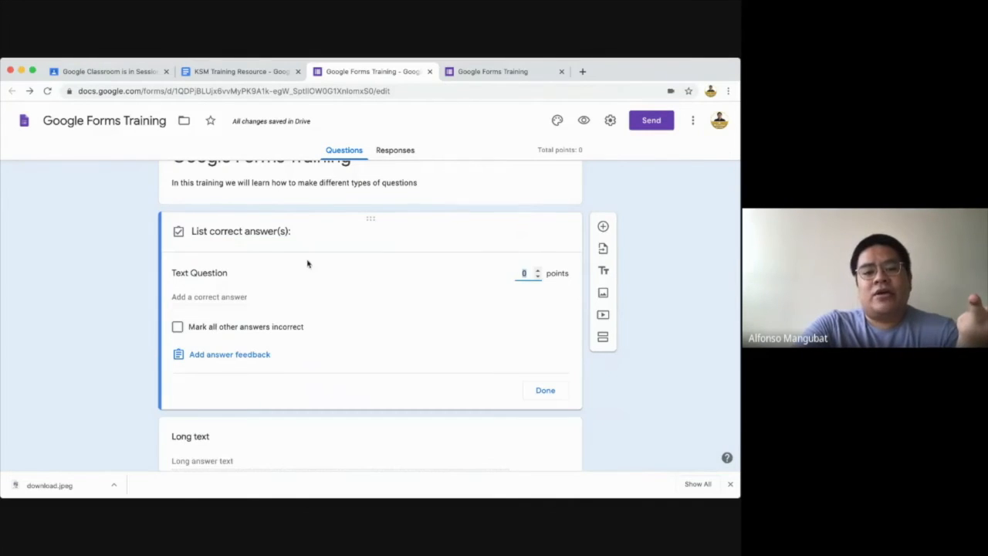
pyautogui.click(528, 277)
pyautogui.write('2')
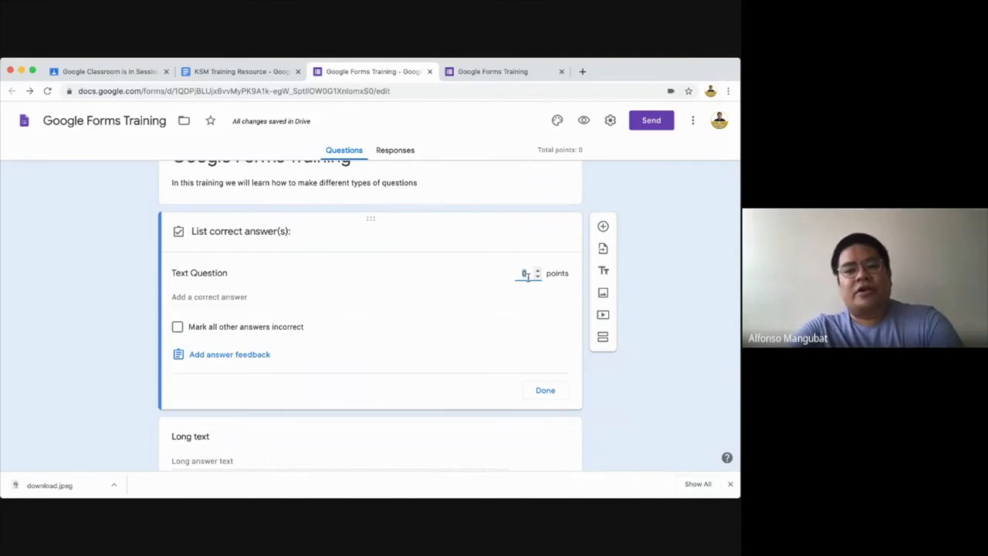
pyautogui.click(209, 296)
pyautogui.write('Manila')
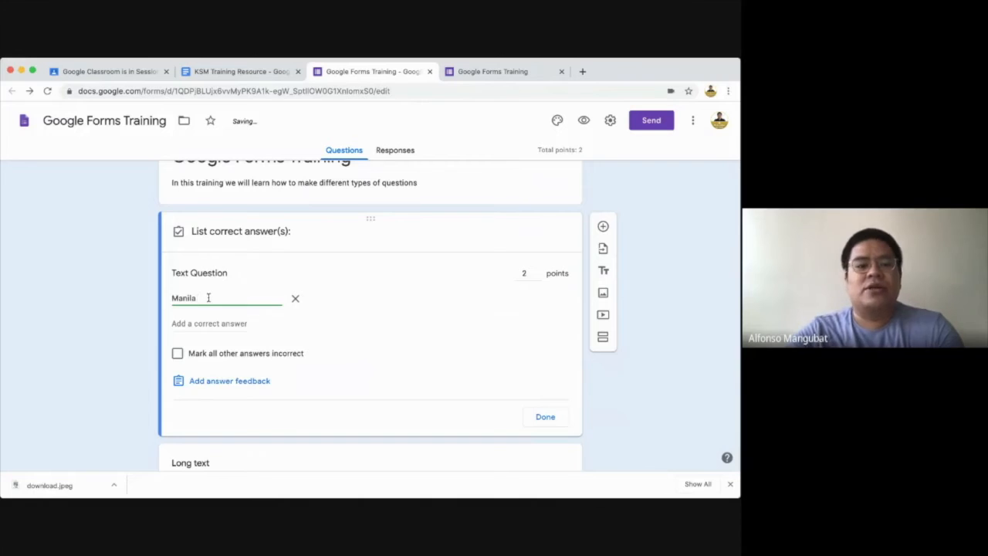
pyautogui.click(527, 417)
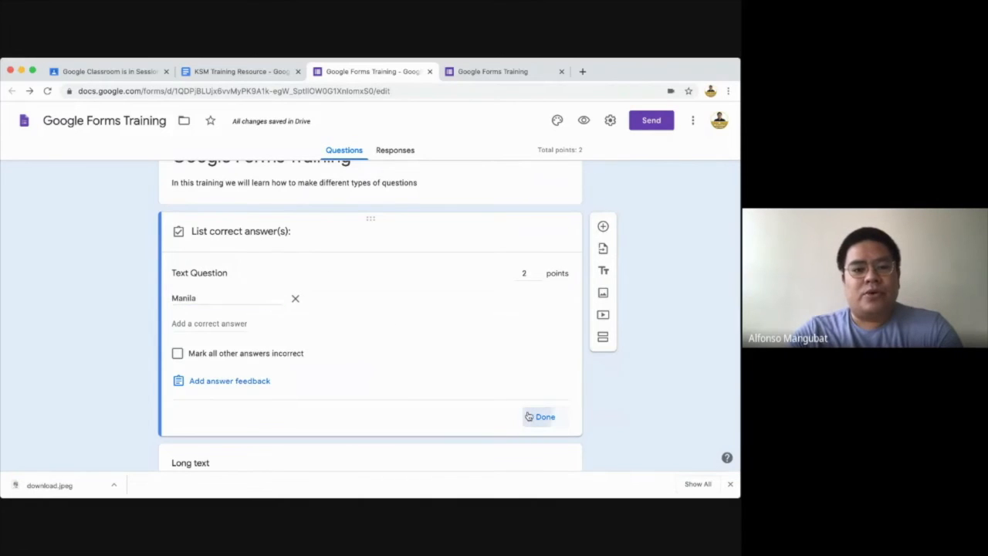
# Change the short-answer question's title to "sino nagsulat ng Noli Me Tangere"
pyautogui.tripleClick(192, 232)
pyautogui.write('W')
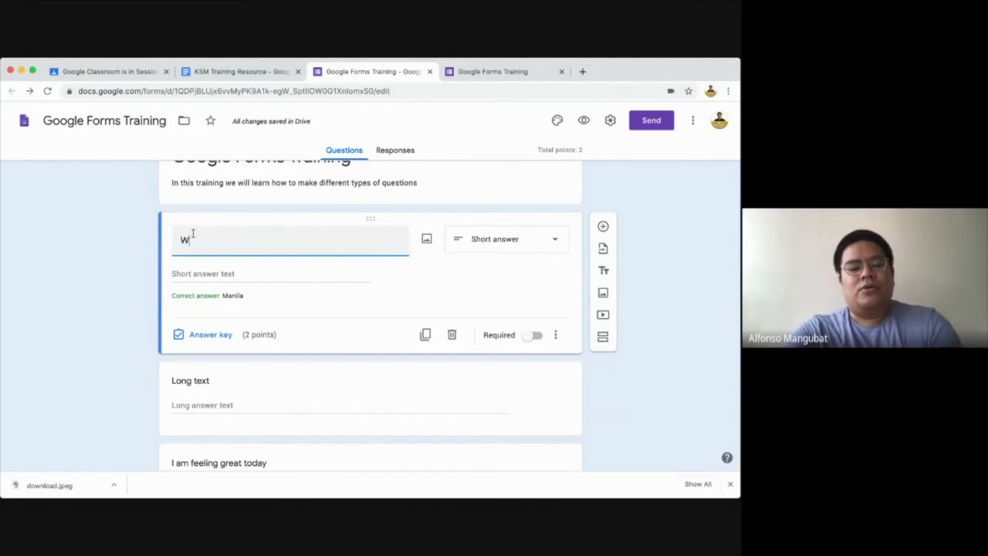
pyautogui.press('BackSpace')
pyautogui.write('sino nagul')
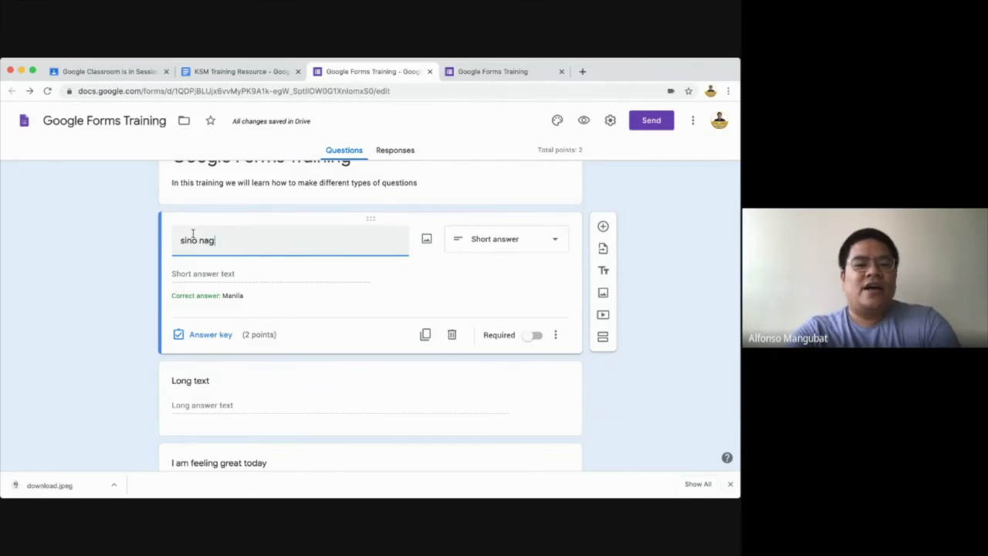
pyautogui.press('BackSpace')
pyautogui.press('BackSpace')
pyautogui.write('sulat ng ')
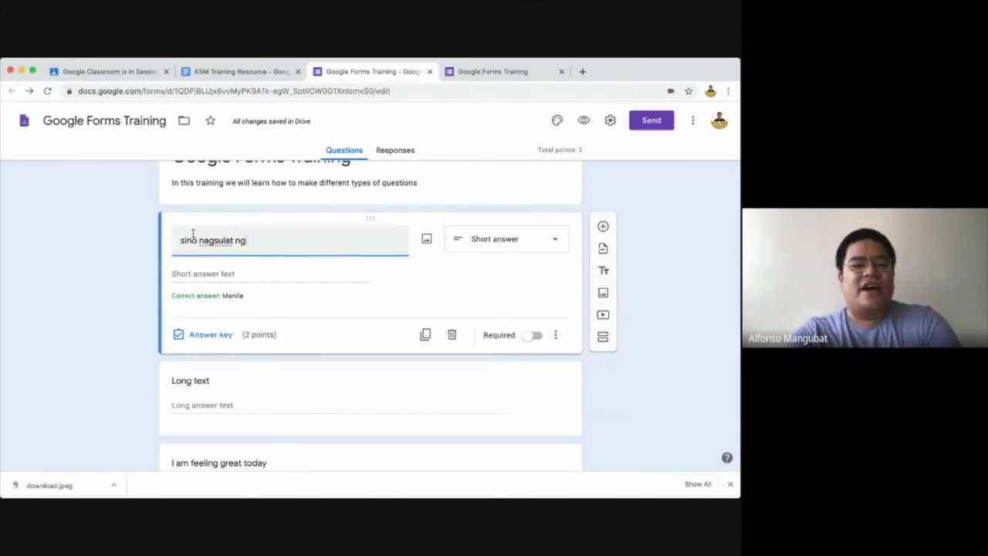
pyautogui.write('Noli Me T')
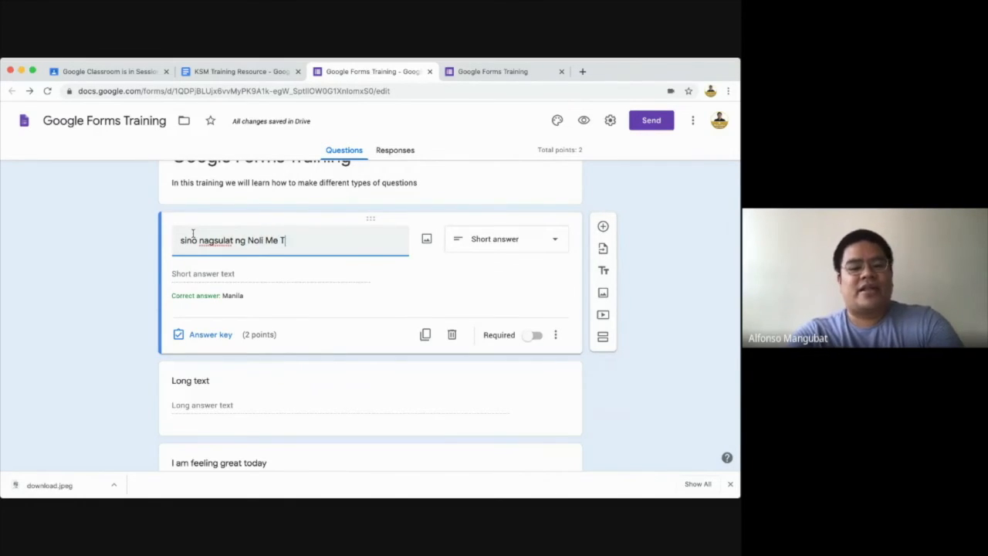
pyautogui.write('angere')
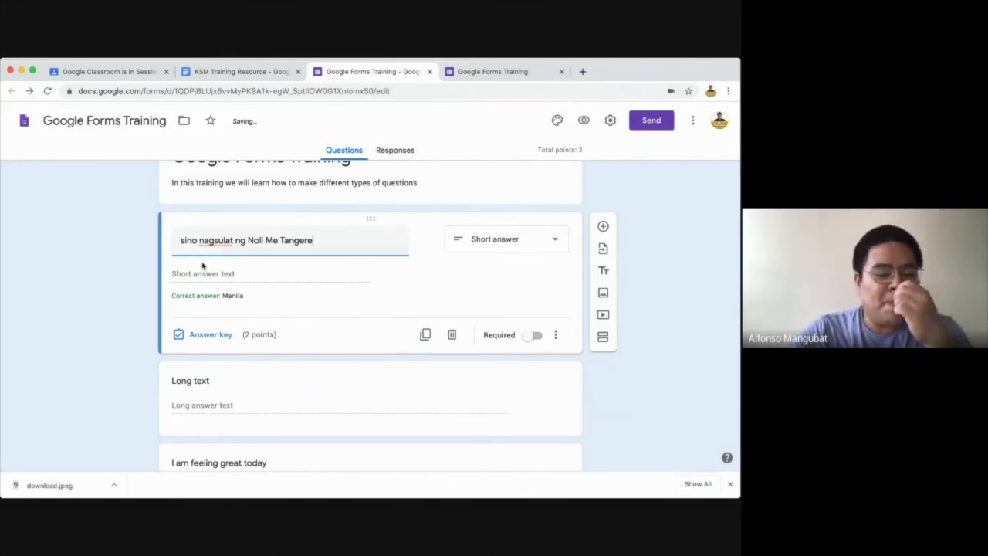
# Replace the correct answer in the Noli Me Tangere question's answer key with "Jose Rizal"
pyautogui.click(211, 334)
pyautogui.click(212, 335)
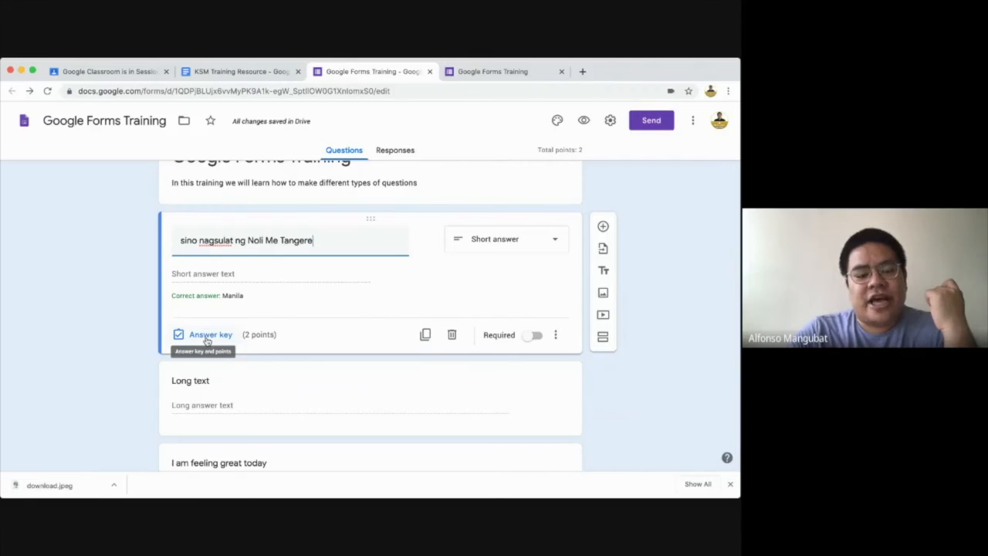
pyautogui.click(208, 339)
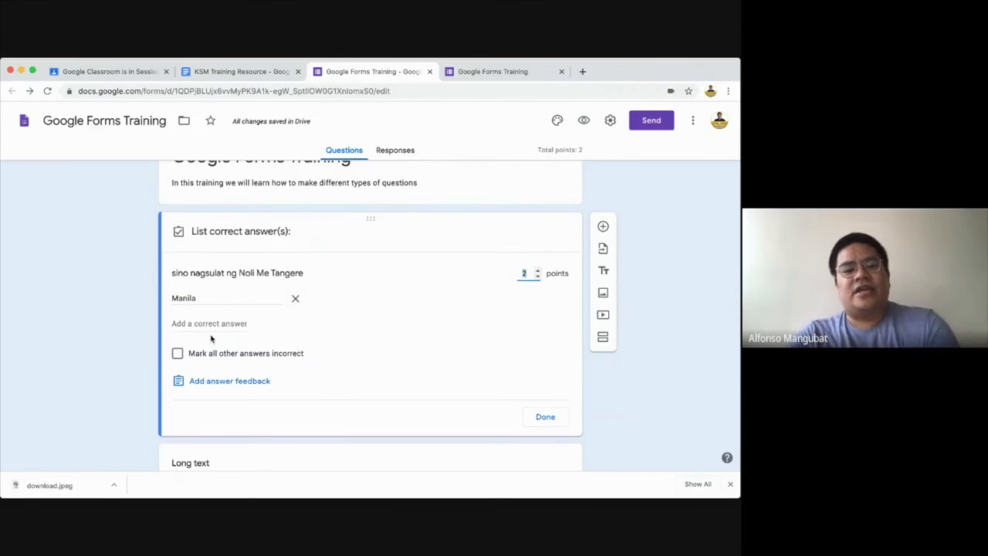
pyautogui.click(295, 298)
pyautogui.click(210, 297)
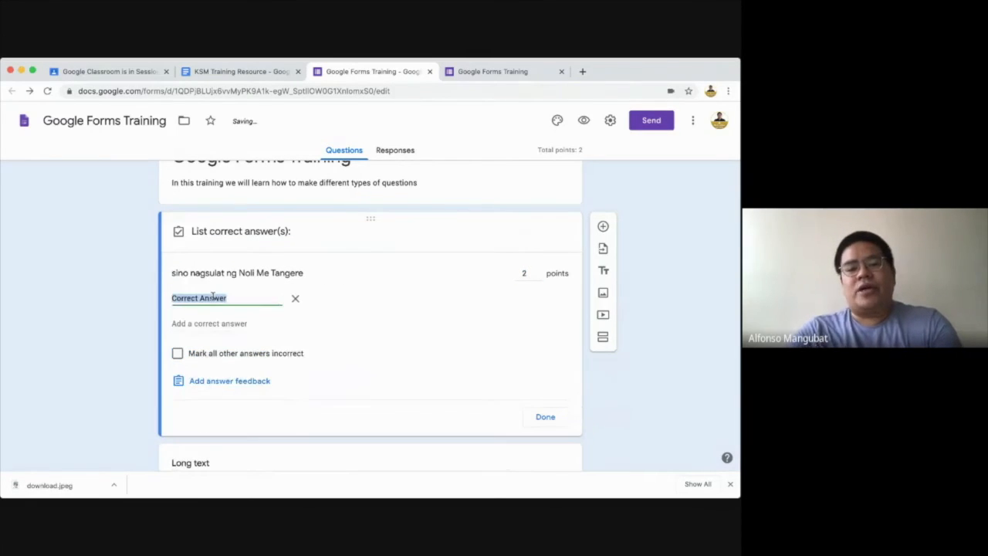
pyautogui.write('Jose Rizal')
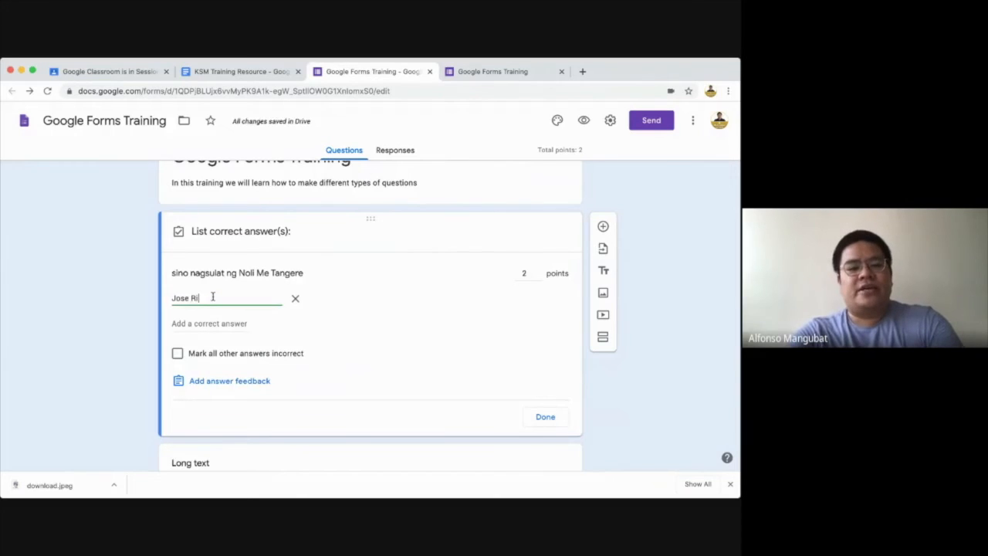
# Try adding the lowercase "jose rizal" as a second correct answer, and remove it again
pyautogui.click(179, 323)
pyautogui.write('jose rizal')
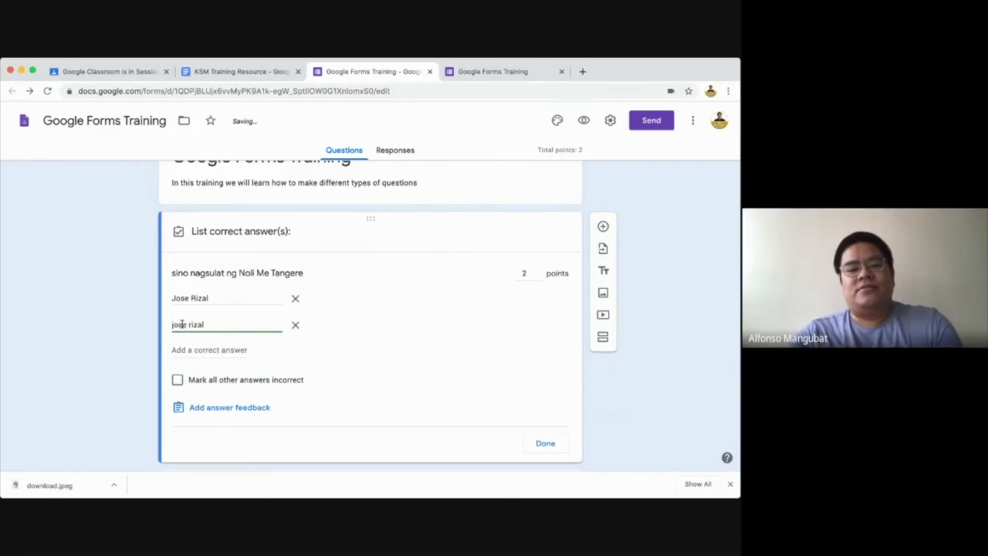
pyautogui.moveTo(180, 324); pyautogui.dragTo(293, 324)
pyautogui.click(295, 324)
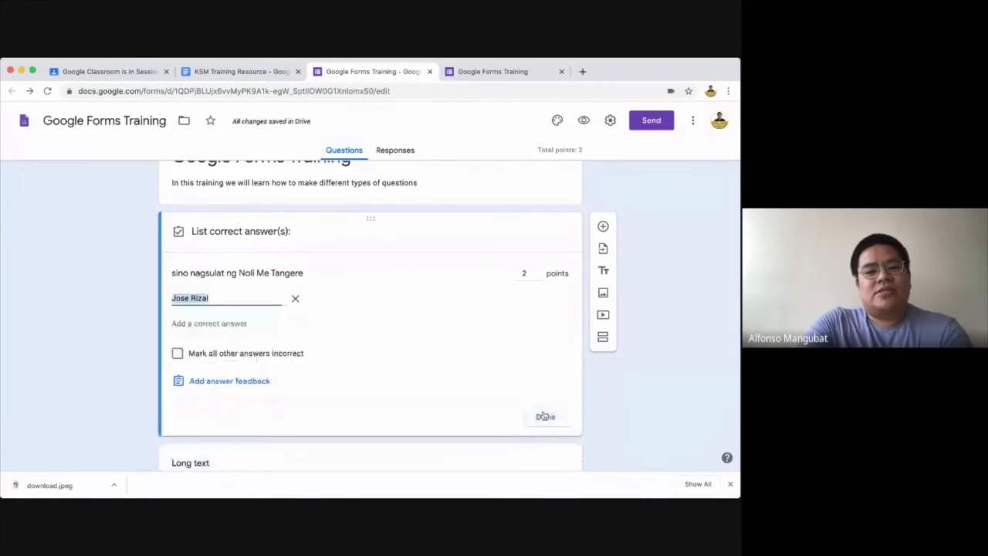
# Set the Noli Me Tangere question to 1 point and finish its answer key
pyautogui.click(538, 270)
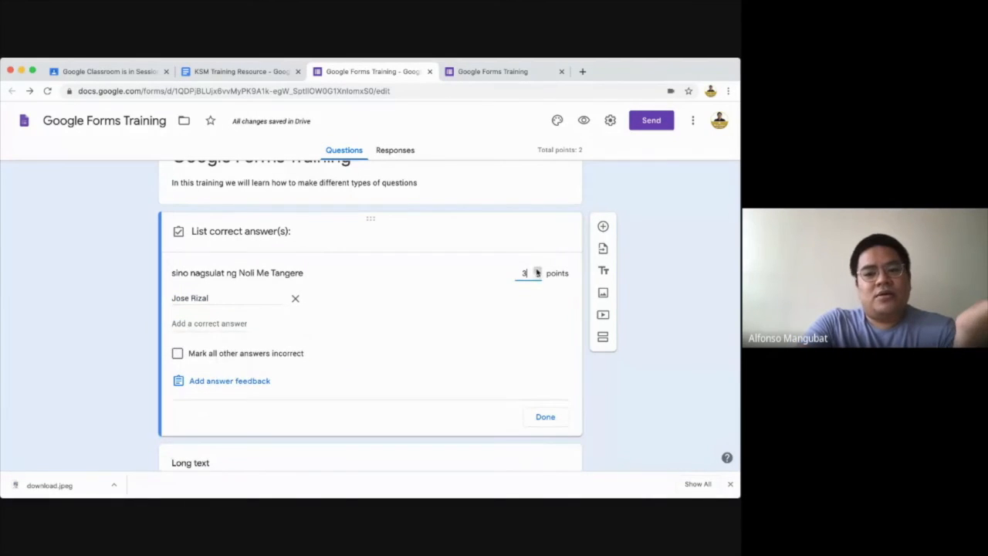
pyautogui.click(546, 420)
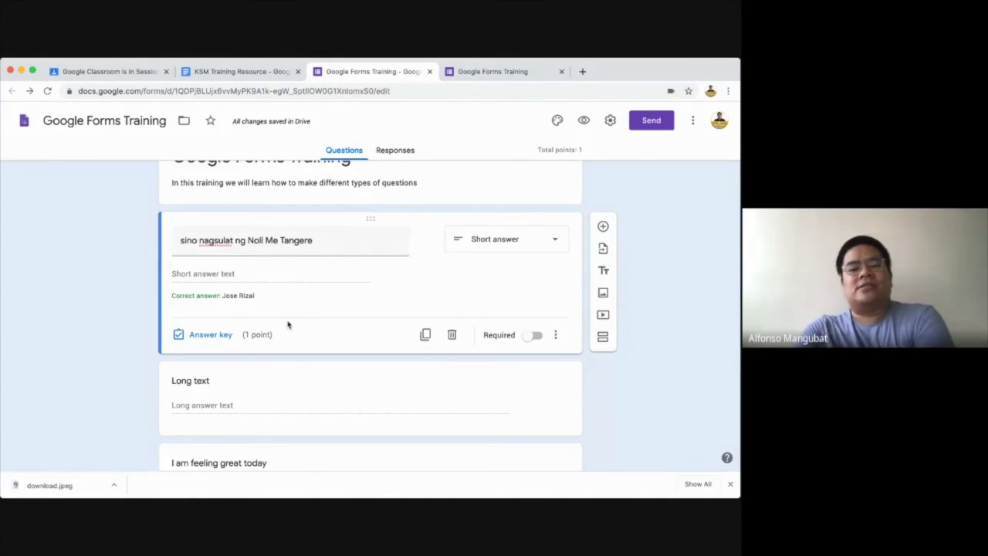
# Assign 10 points to the Long text paragraph question in its answer key
pyautogui.scroll(-3, 287, 325)
pyautogui.click(249, 296)
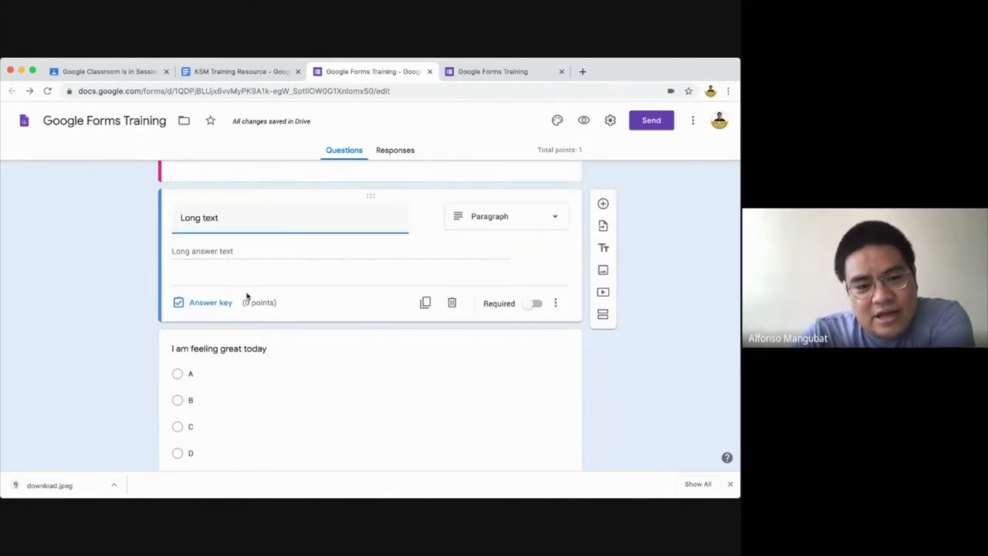
pyautogui.click(207, 303)
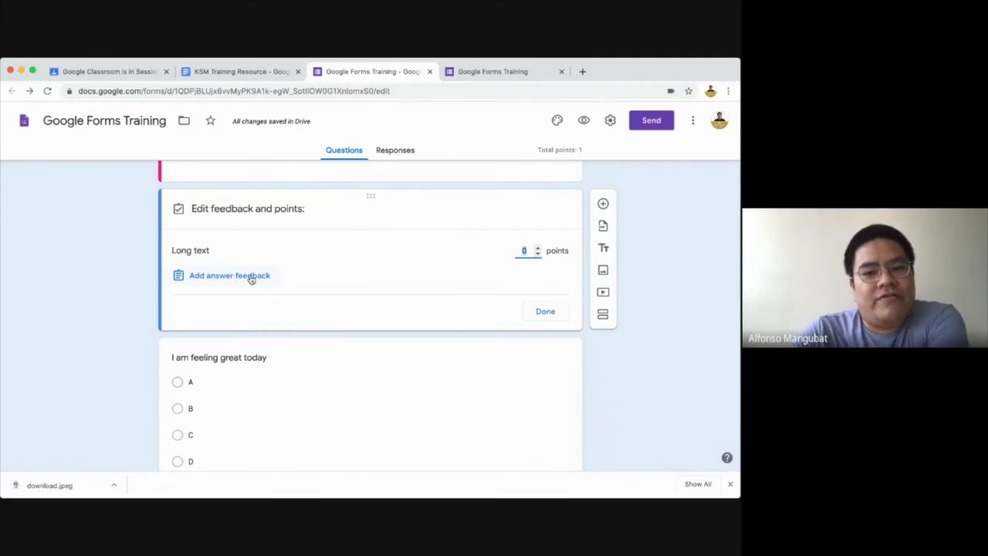
pyautogui.doubleClick(538, 247)
pyautogui.doubleClick(538, 248)
pyautogui.doubleClick(538, 248)
pyautogui.doubleClick(538, 248)
pyautogui.click(538, 254)
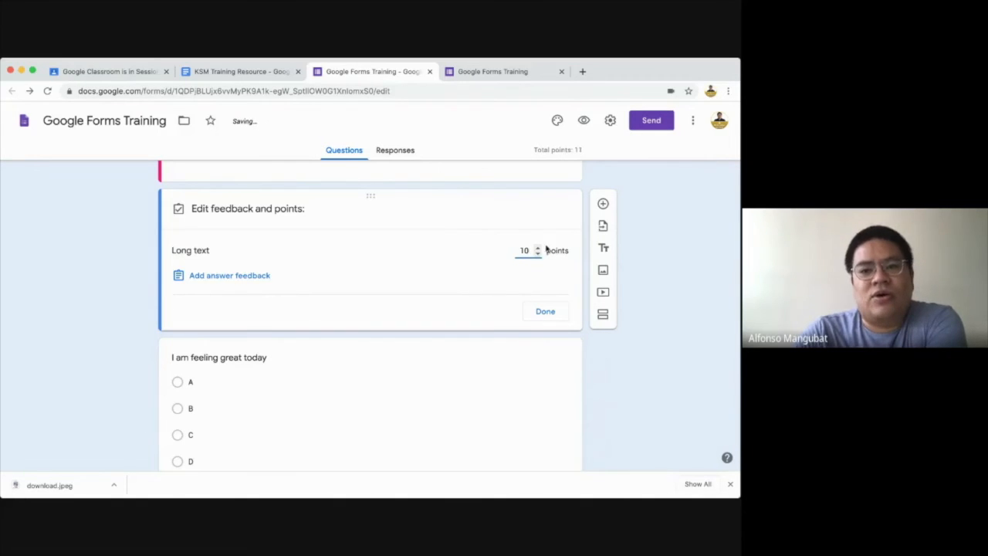
pyautogui.click(546, 311)
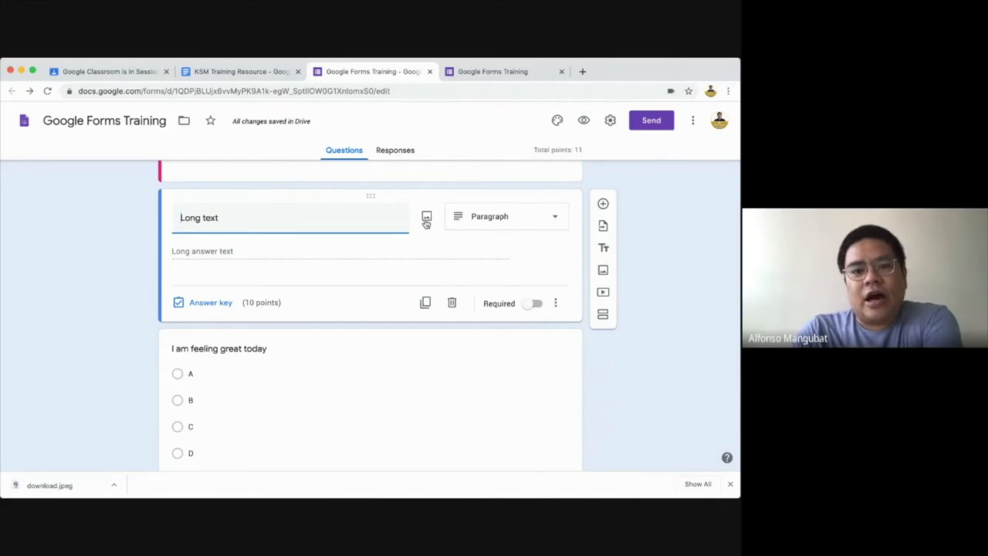
# Open the answer key of the "I am feeling great today" multiple choice question
pyautogui.scroll(2, 424, 224)
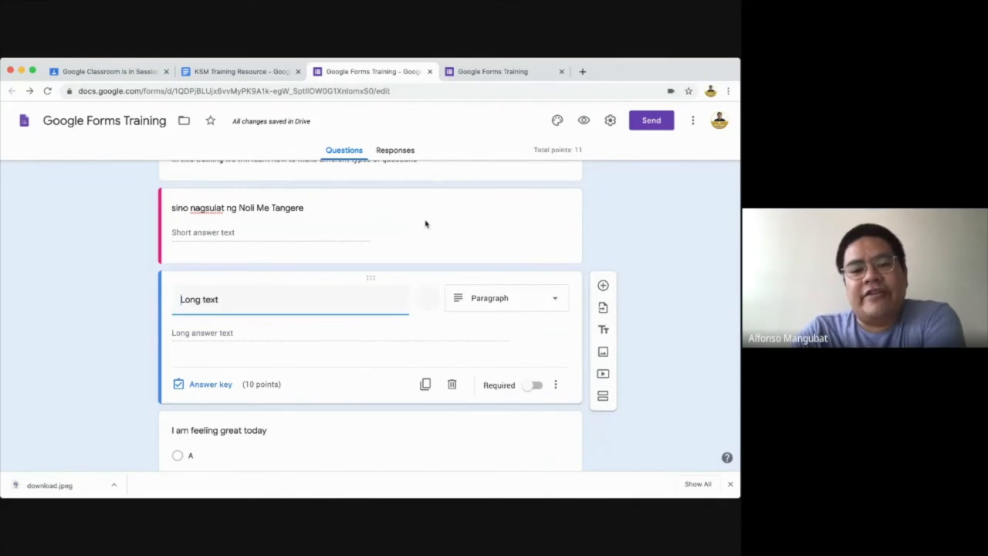
pyautogui.scroll(1, 425, 224)
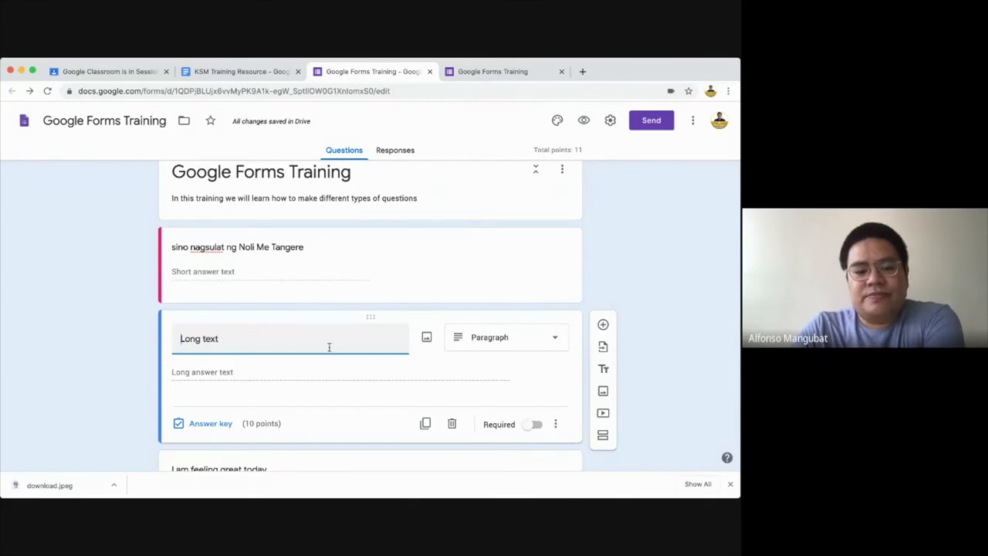
pyautogui.scroll(-4, 329, 347)
pyautogui.click(326, 263)
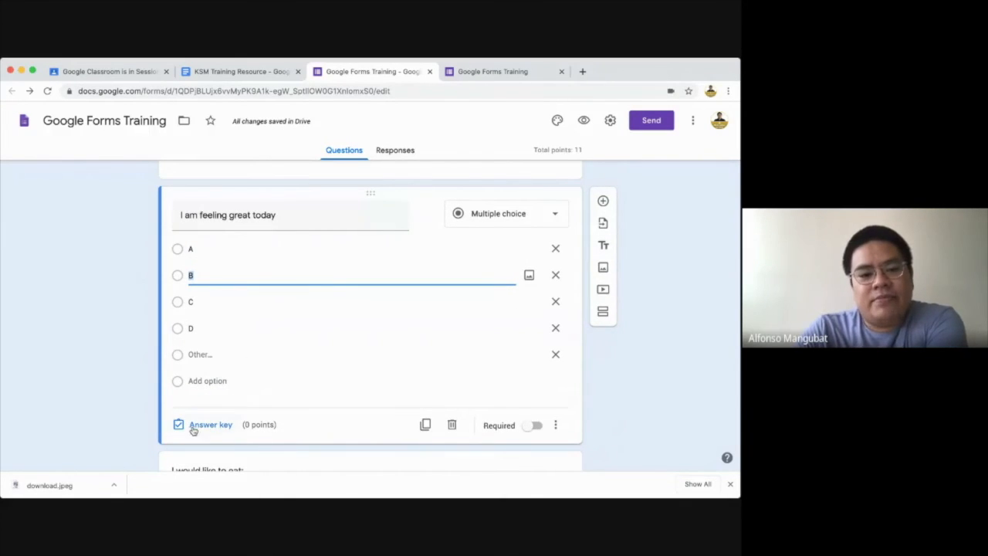
pyautogui.click(211, 425)
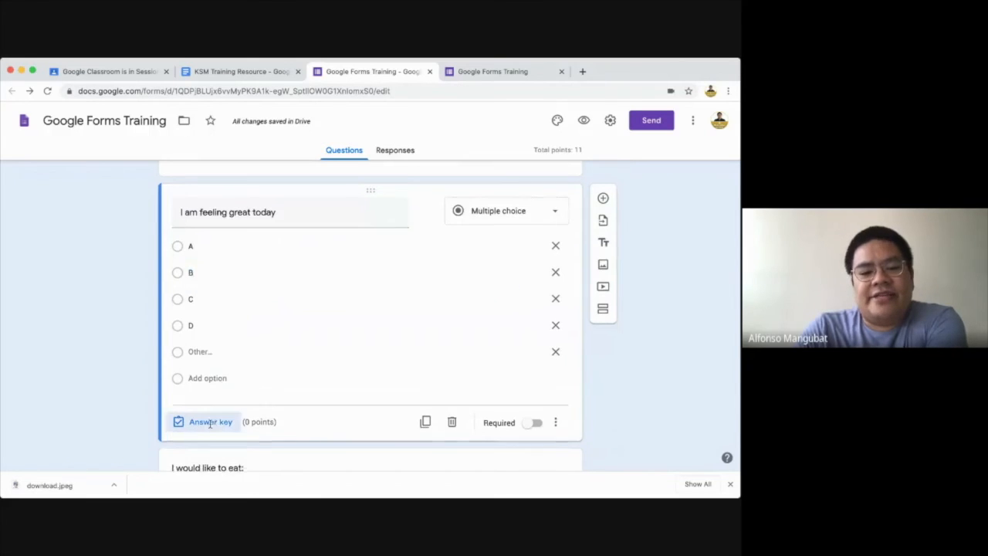
# Try marking B, C and D as correct answers for "I am feeling great today", and clear all three again
pyautogui.click(183, 296)
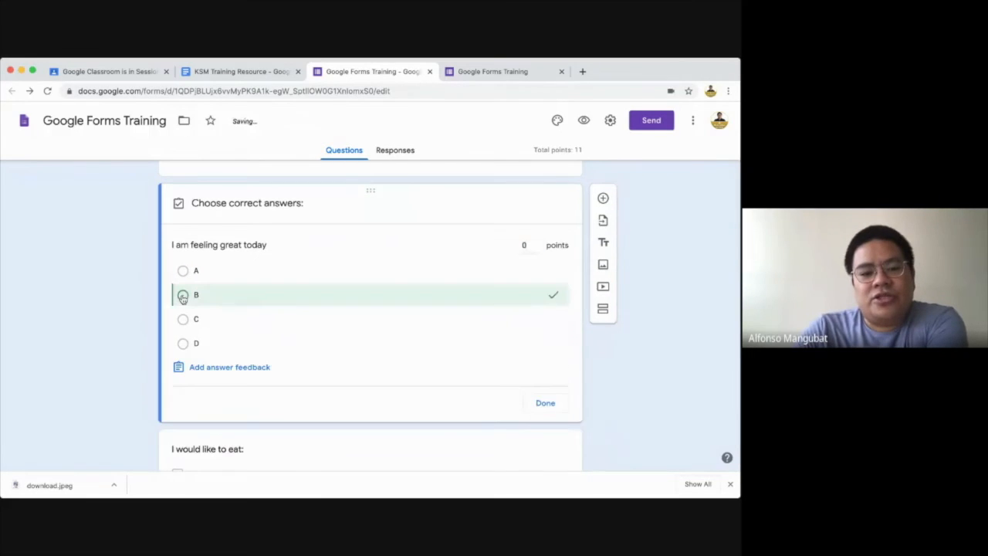
pyautogui.click(182, 319)
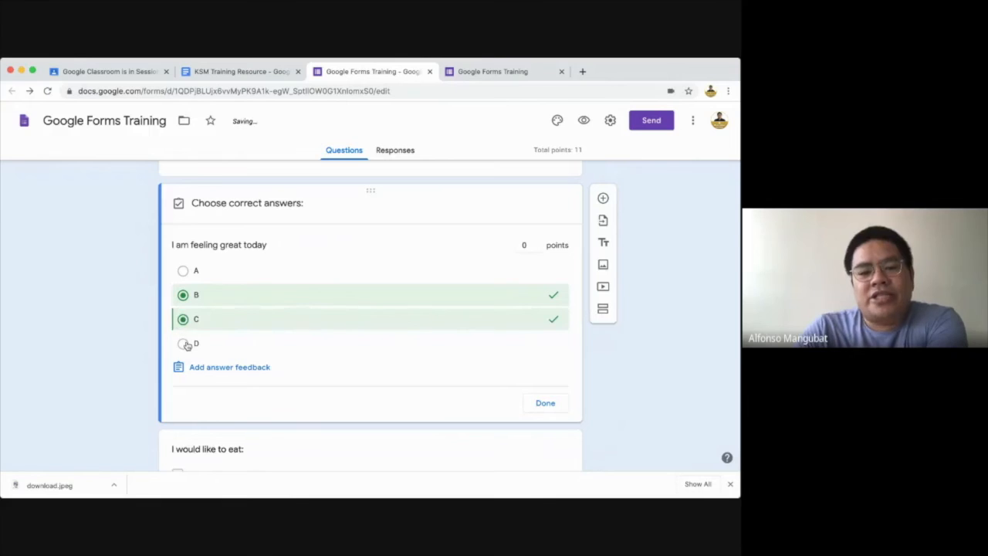
pyautogui.click(183, 342)
pyautogui.click(183, 295)
pyautogui.click(182, 319)
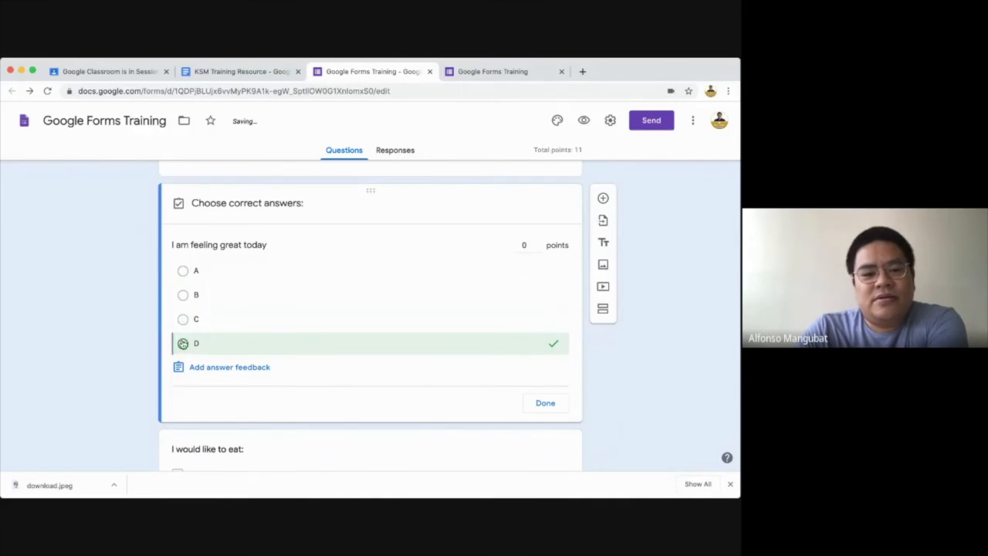
pyautogui.click(183, 343)
# Mark C as the correct answer for "I am feeling great today", worth 1 point, and finish its answer key
pyautogui.click(183, 319)
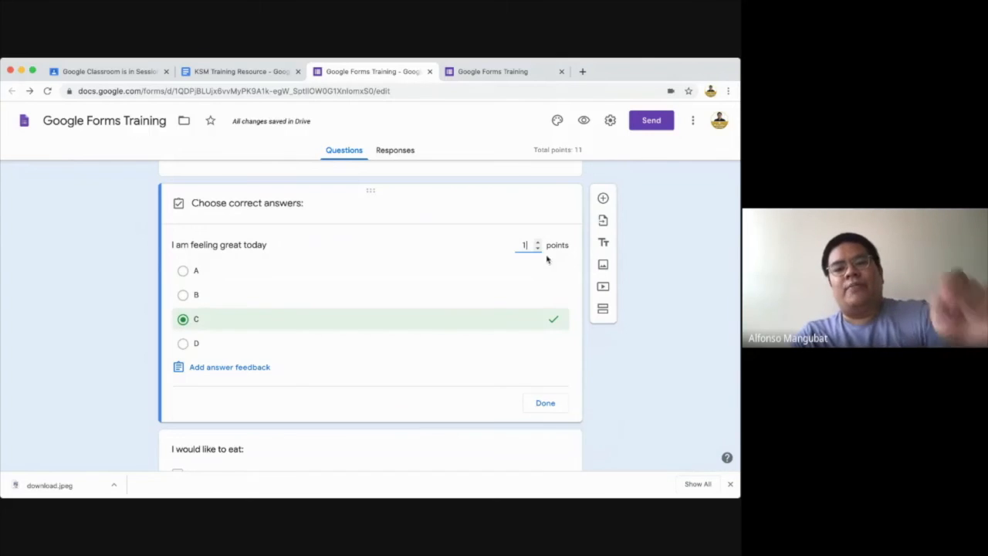
pyautogui.click(545, 402)
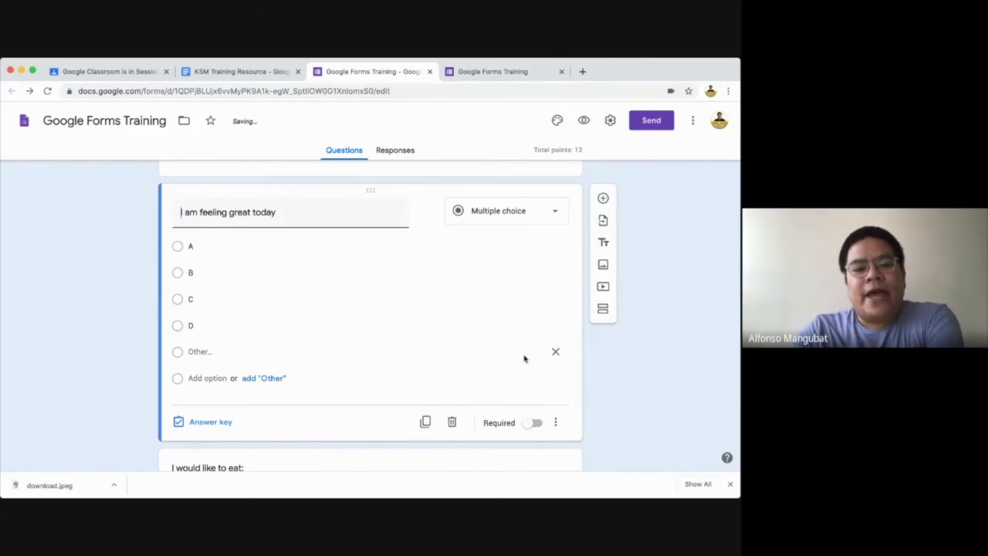
# Mark Cookies, Pizza, Pasta, Fruits and Vegetables as correct in the answer key of the "I would like to eat:" checkbox question
pyautogui.scroll(-3, 524, 358)
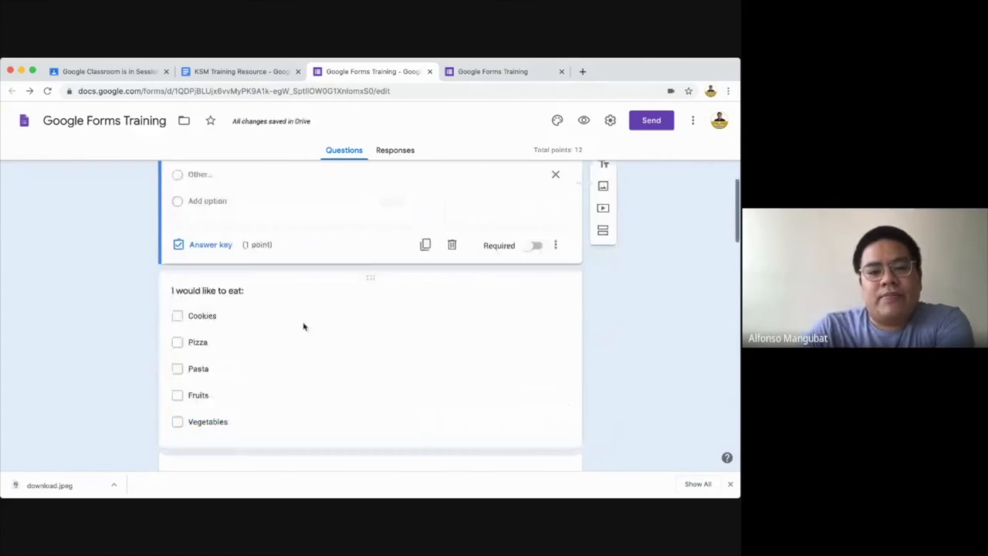
pyautogui.click(246, 309)
pyautogui.click(183, 240)
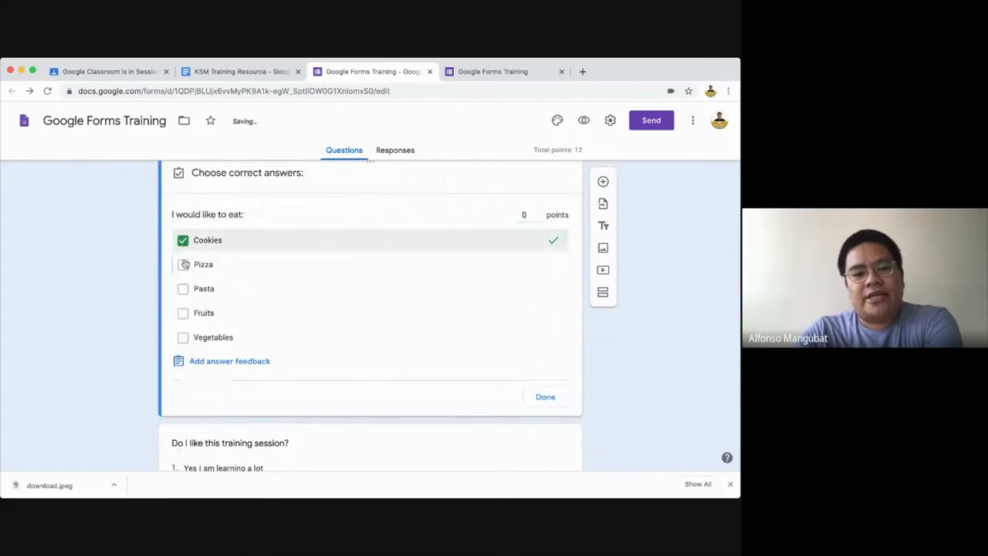
pyautogui.click(183, 264)
pyautogui.click(183, 289)
pyautogui.click(183, 312)
pyautogui.click(183, 338)
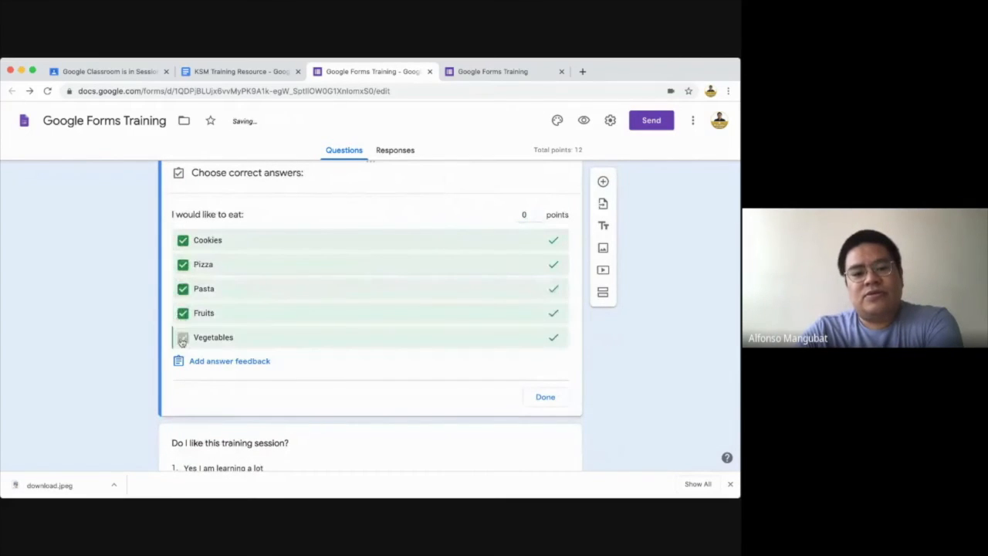
# Reduce the correct answers for "I would like to eat:" to Pizza, Pasta, Fruits and Vegetables, excluding Cookies
pyautogui.click(182, 240)
pyautogui.click(183, 264)
pyautogui.click(183, 289)
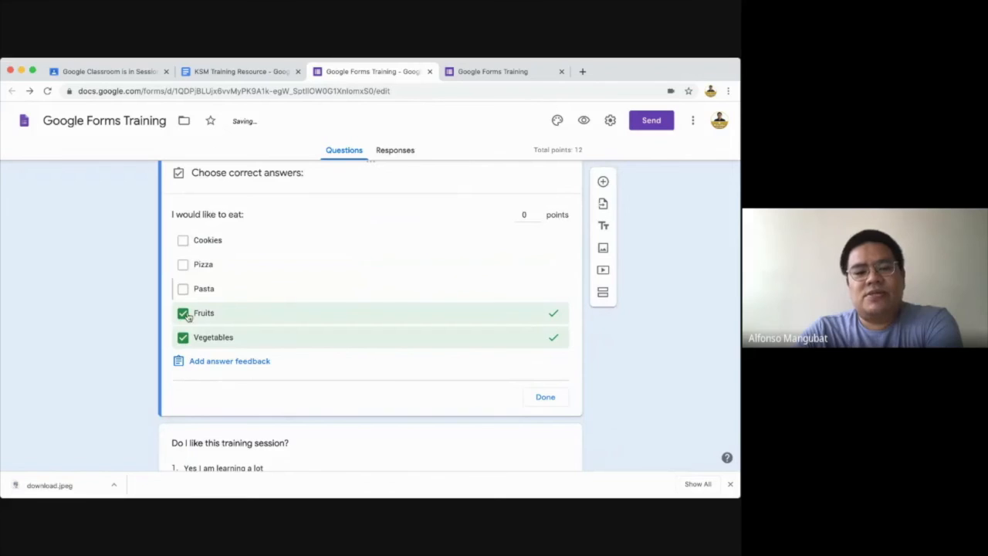
pyautogui.click(183, 288)
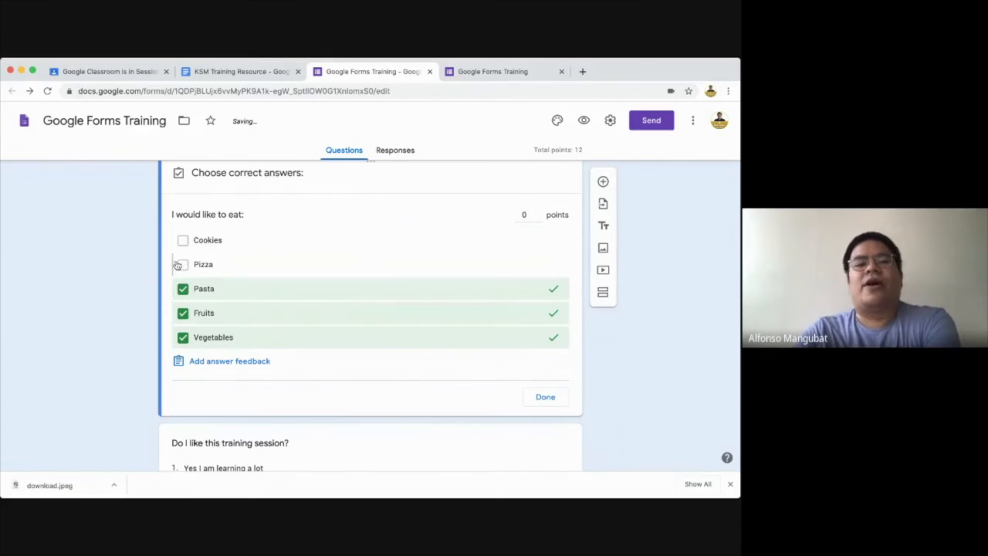
pyautogui.click(183, 264)
# Set the "I would like to eat:" question to 5 points and finish its answer key
pyautogui.moveTo(529, 214); pyautogui.dragTo(477, 216)
pyautogui.write('5')
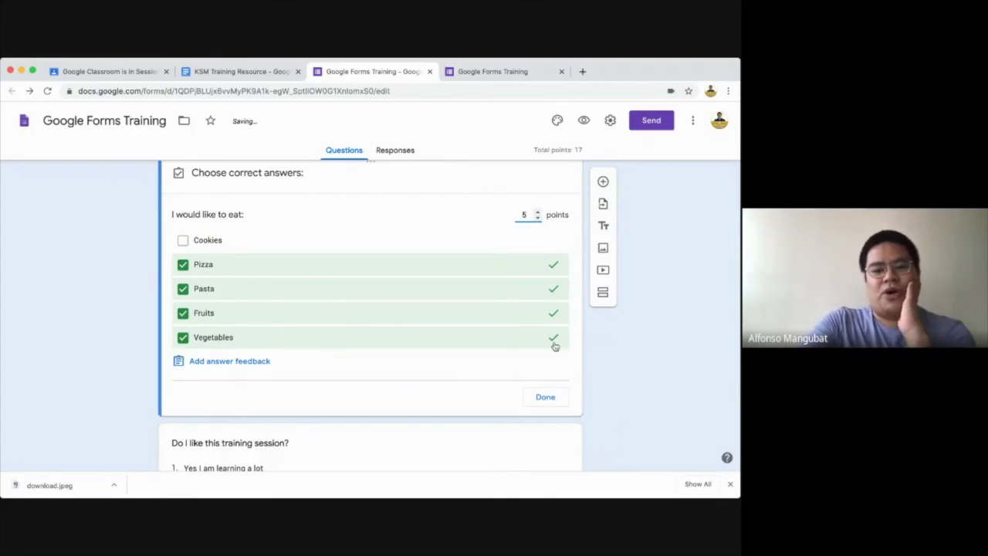
pyautogui.click(548, 398)
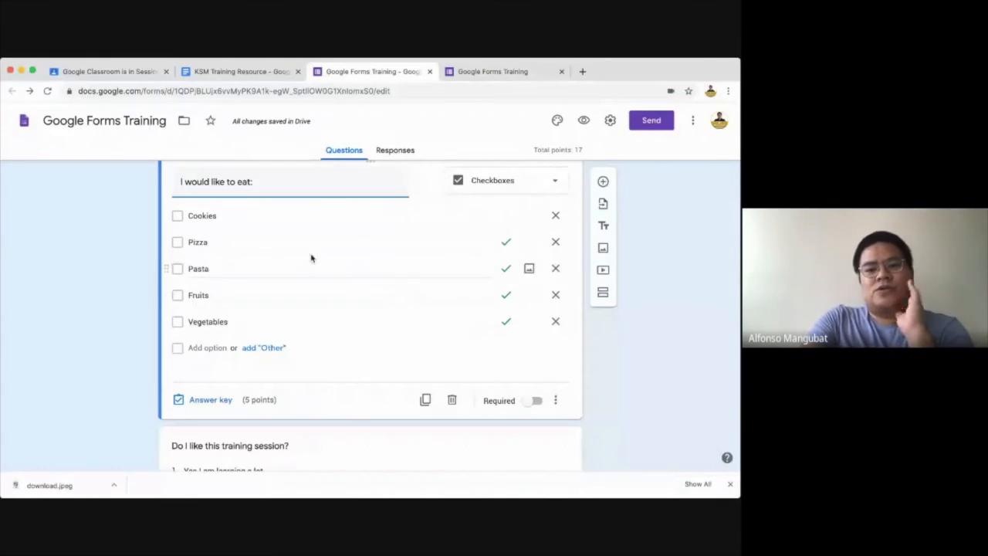
# Review the marked correct answers of the "I am feeling great today" and "I would like to eat:" questions
pyautogui.scroll(2, 310, 257)
pyautogui.scroll(5, 311, 257)
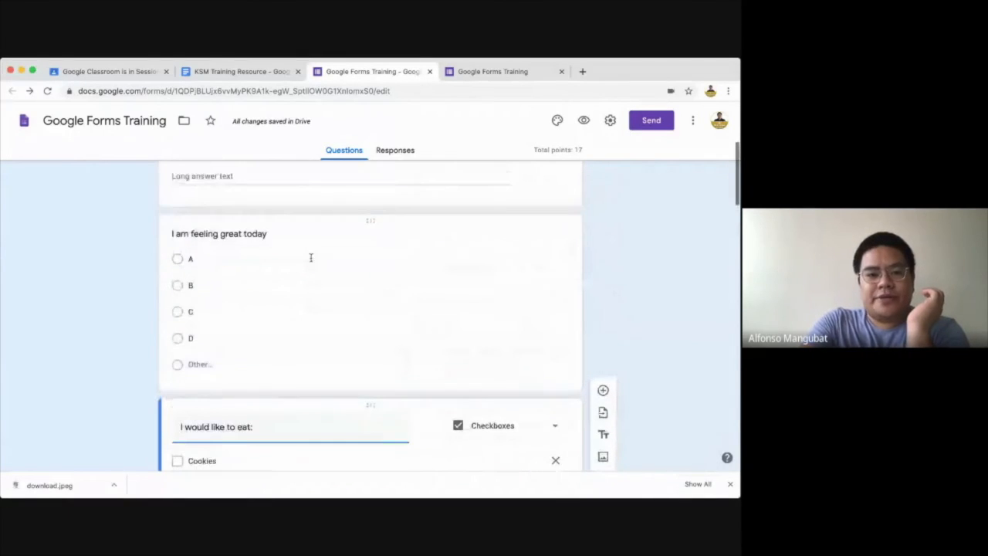
pyautogui.click(240, 268)
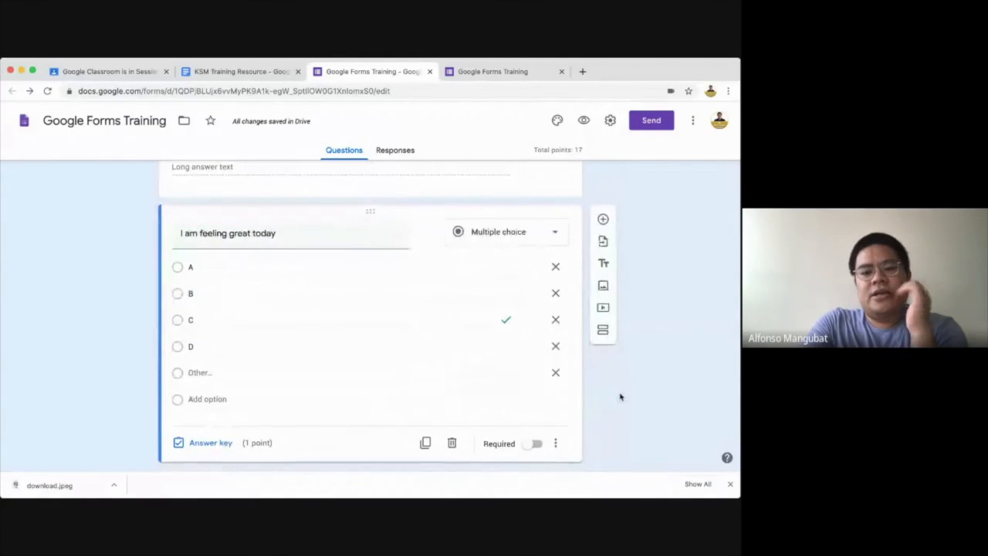
pyautogui.scroll(-1, 545, 397)
pyautogui.scroll(-5, 544, 397)
pyautogui.click(388, 320)
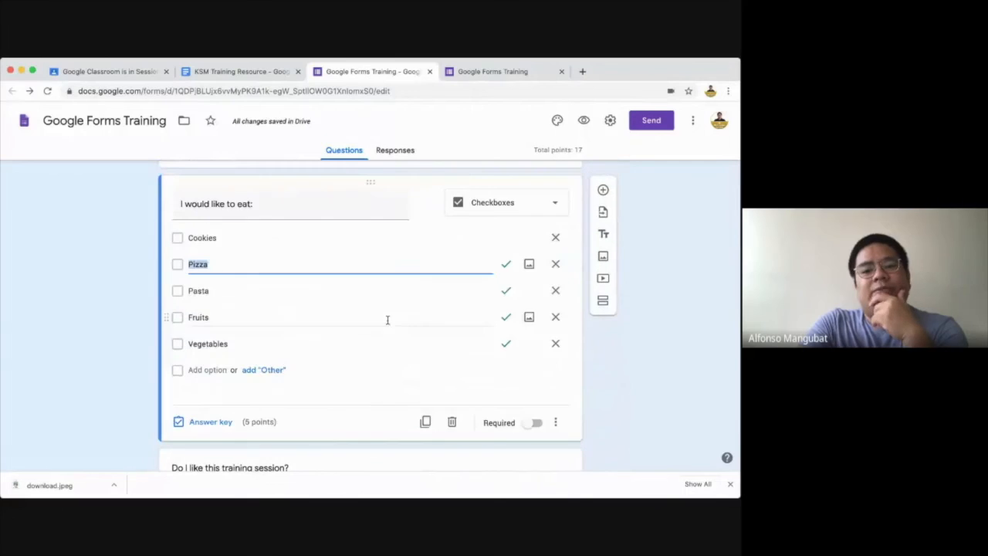
pyautogui.scroll(1, 395, 286)
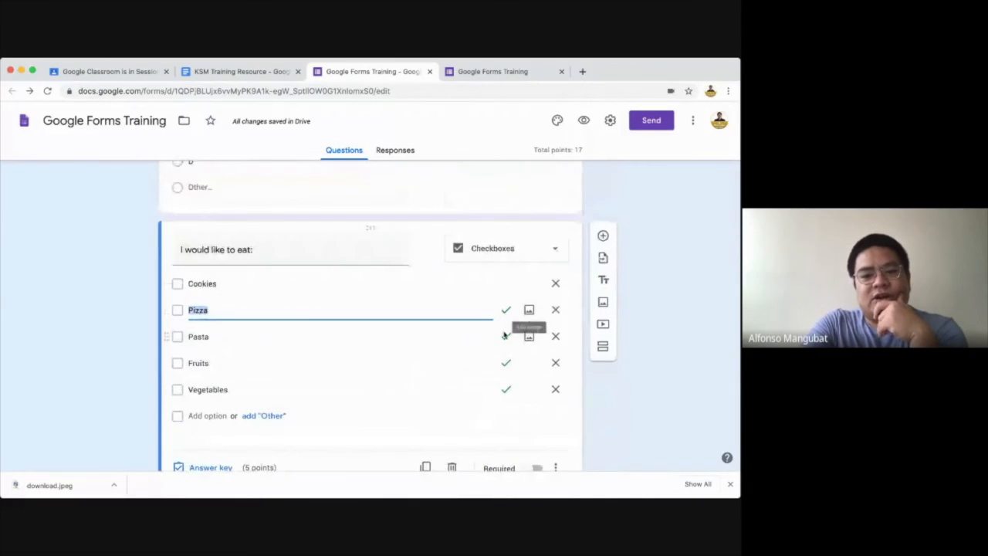
# Inspect the answer key of the "Are you learning something new?" linear scale question and close it without assigning points
pyautogui.scroll(-8, 519, 335)
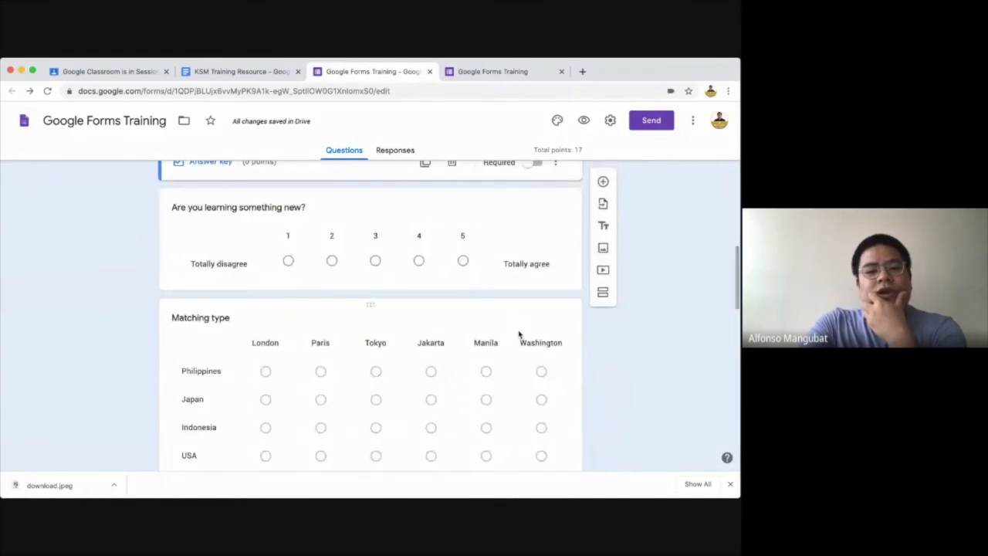
pyautogui.scroll(1, 476, 271)
pyautogui.click(476, 271)
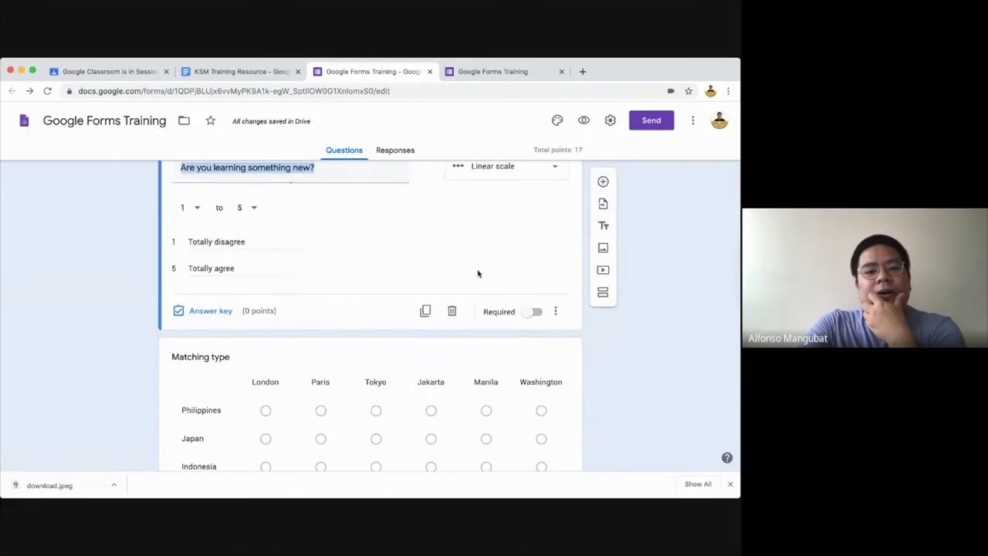
pyautogui.click(213, 311)
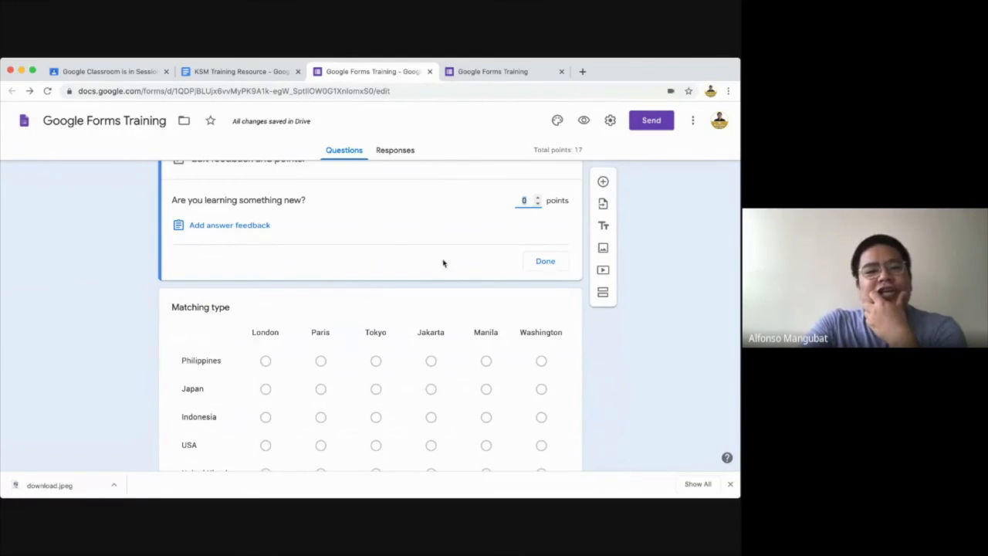
pyautogui.scroll(1, 413, 249)
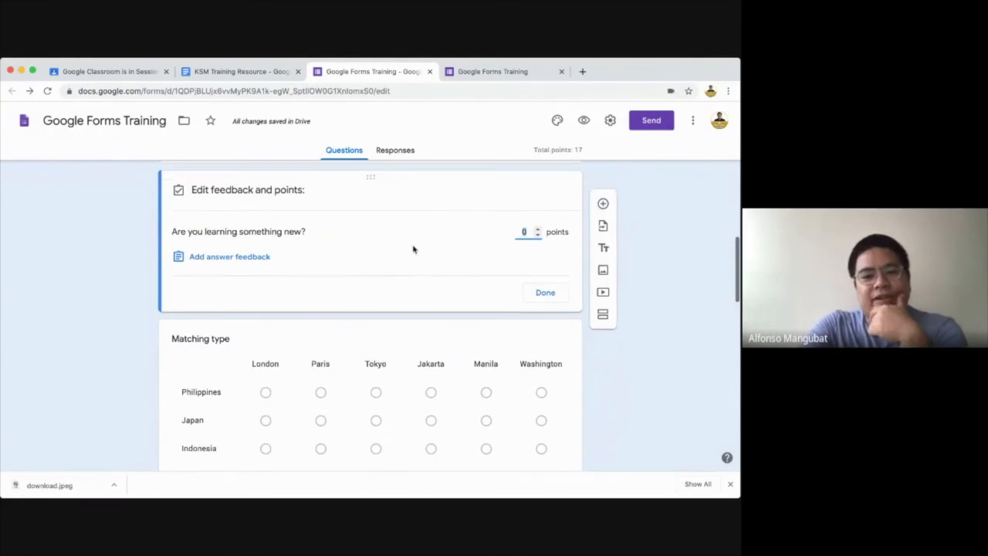
pyautogui.click(536, 297)
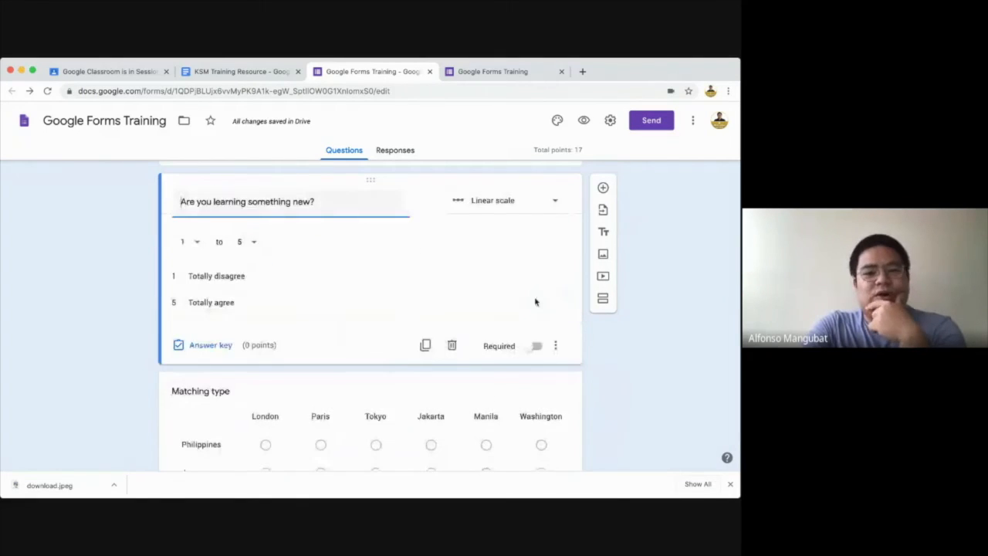
# In the Matching type grid's answer key, match Philippines with Manila and Japan with Tokyo, worth 1 point each
pyautogui.scroll(-3, 406, 232)
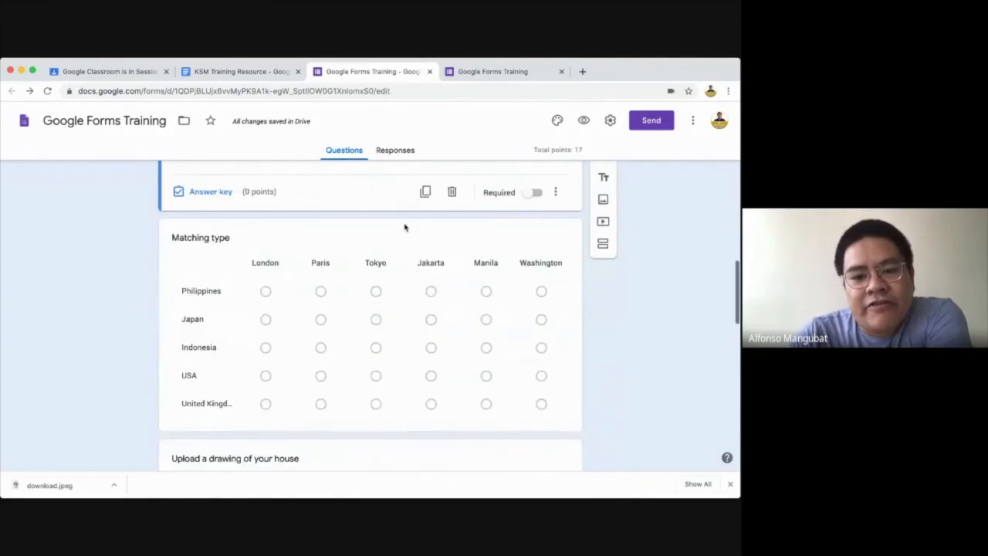
pyautogui.click(409, 278)
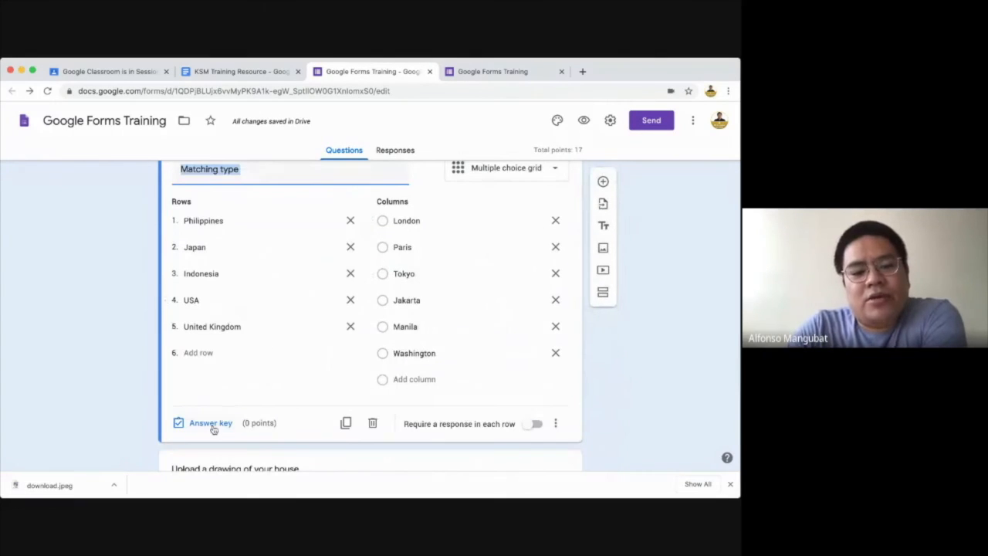
pyautogui.click(212, 424)
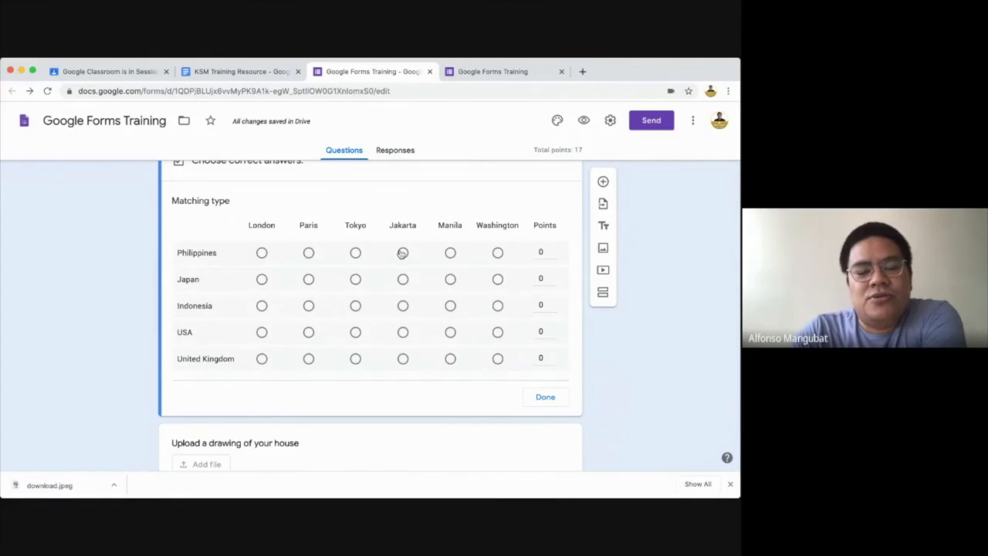
pyautogui.click(451, 253)
pyautogui.click(551, 249)
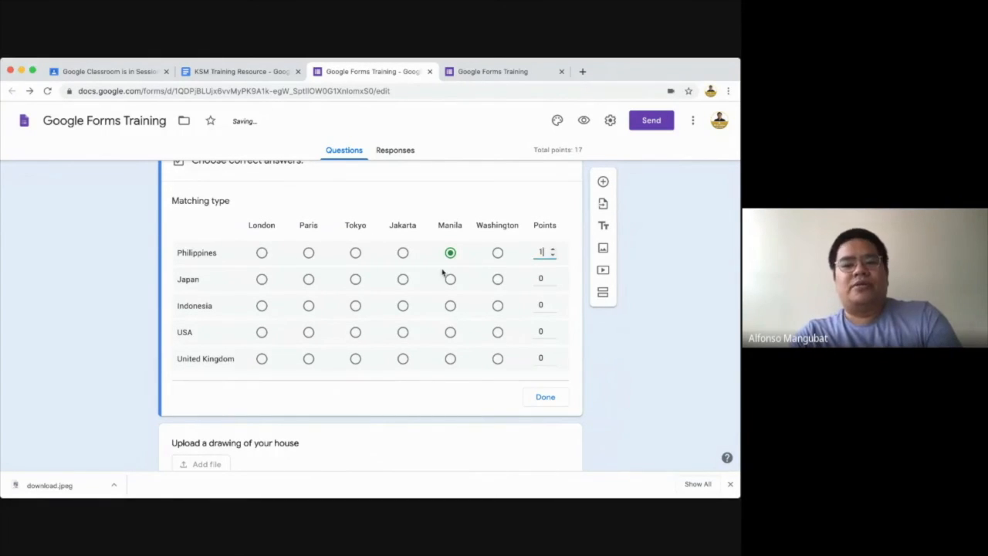
pyautogui.click(355, 279)
pyautogui.click(552, 276)
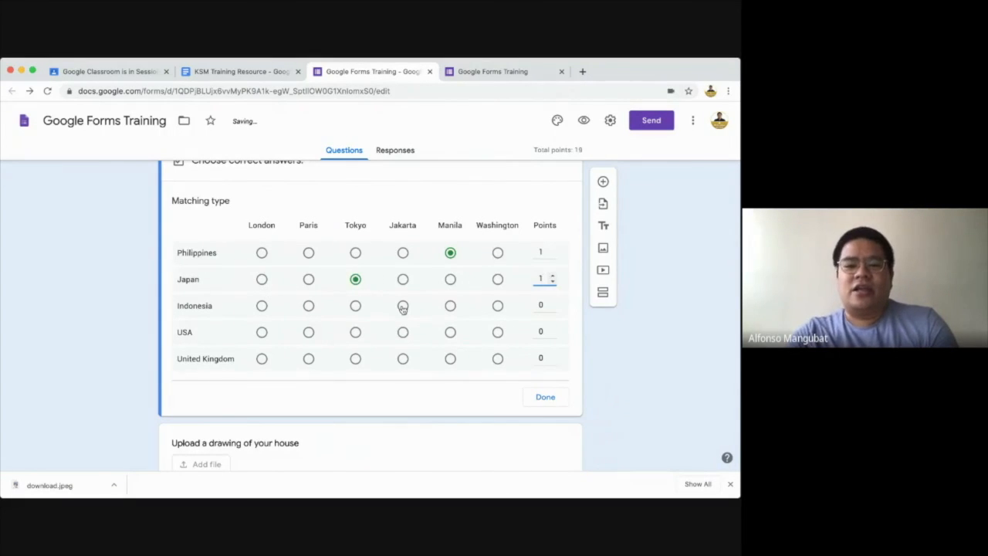
# Complete the Matching type answer key with Jakarta for Indonesia and Washington for USA, giving these and the United Kingdom row 1 point each
pyautogui.click(403, 305)
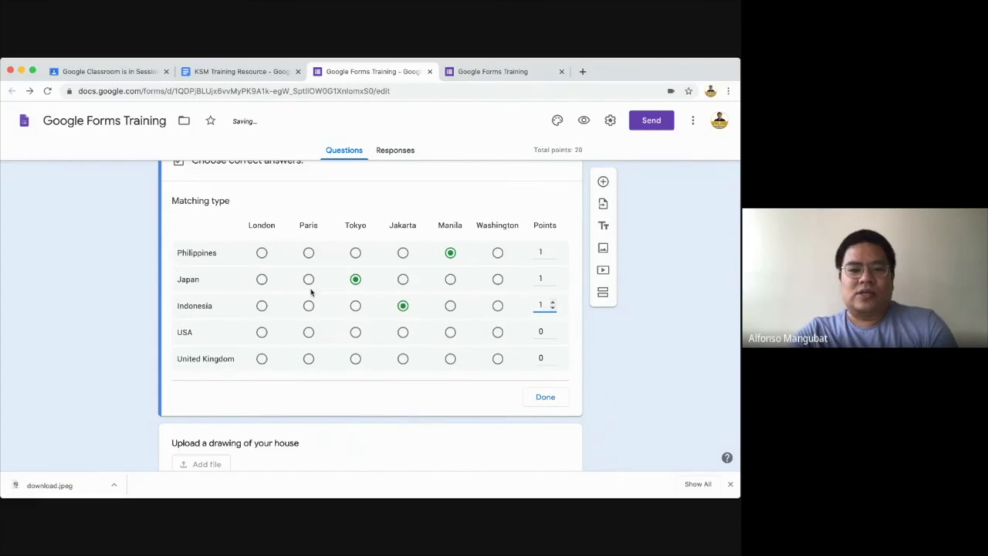
pyautogui.click(499, 334)
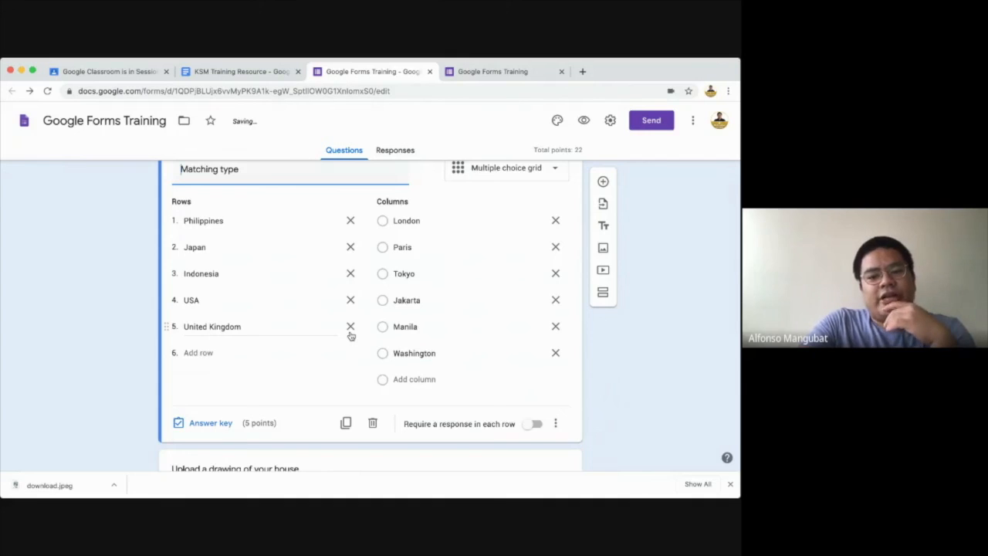
pyautogui.click(677, 372)
pyautogui.scroll(1, 677, 373)
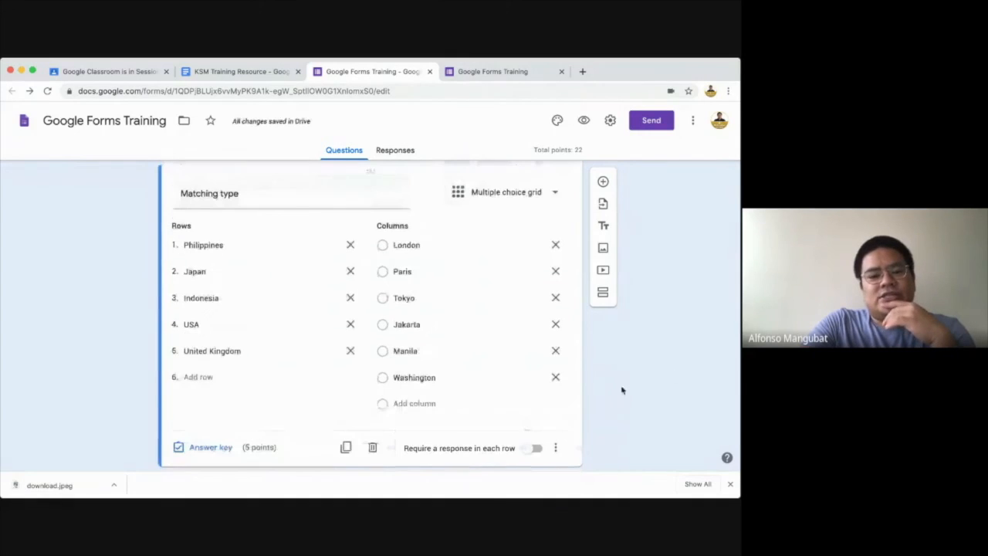
pyautogui.scroll(-1, 622, 391)
pyautogui.scroll(2, 620, 391)
pyautogui.scroll(-1, 619, 391)
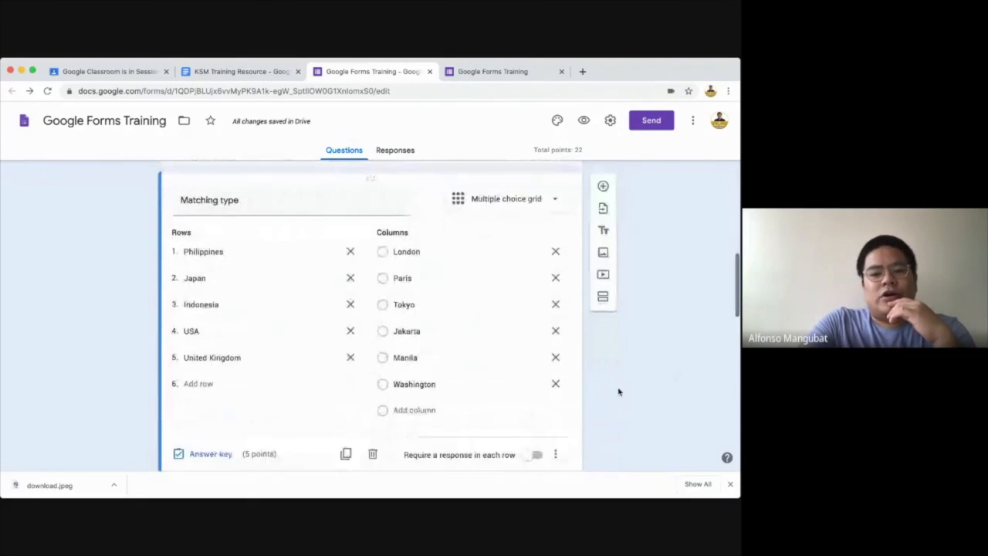
pyautogui.scroll(10, 618, 392)
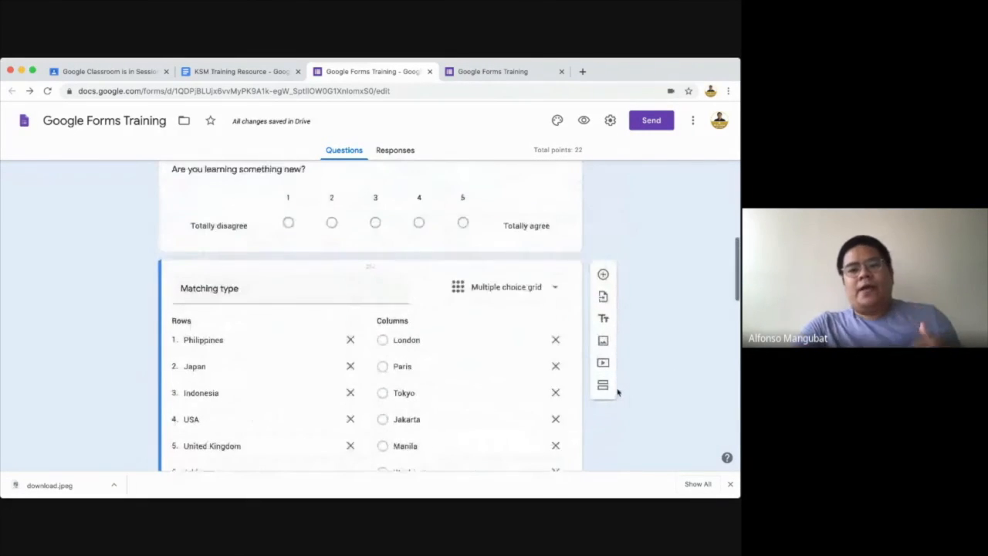
# Make the "sino nagsulat ng Noli Me Tangere" short answer and the "Long text" paragraph question required
pyautogui.scroll(5, 618, 392)
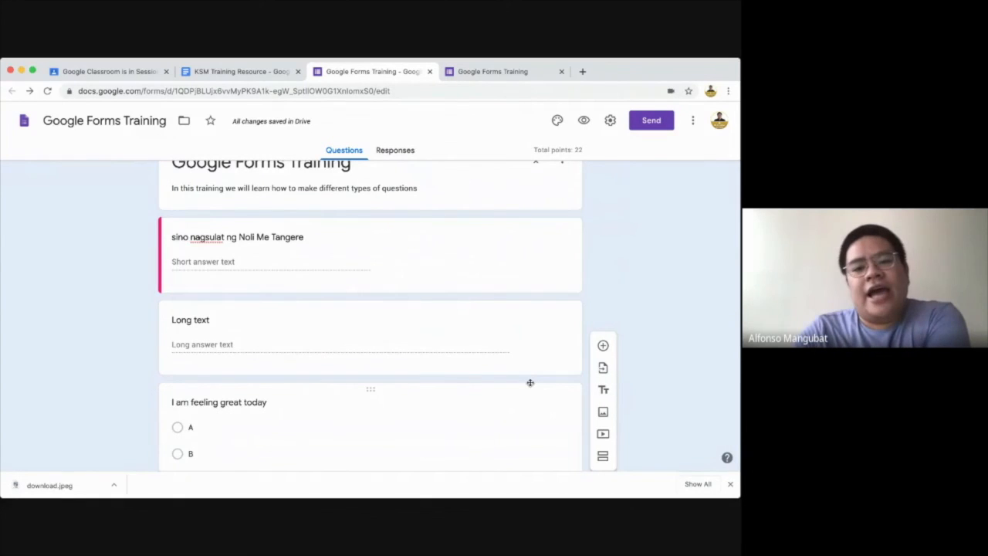
pyautogui.click(474, 266)
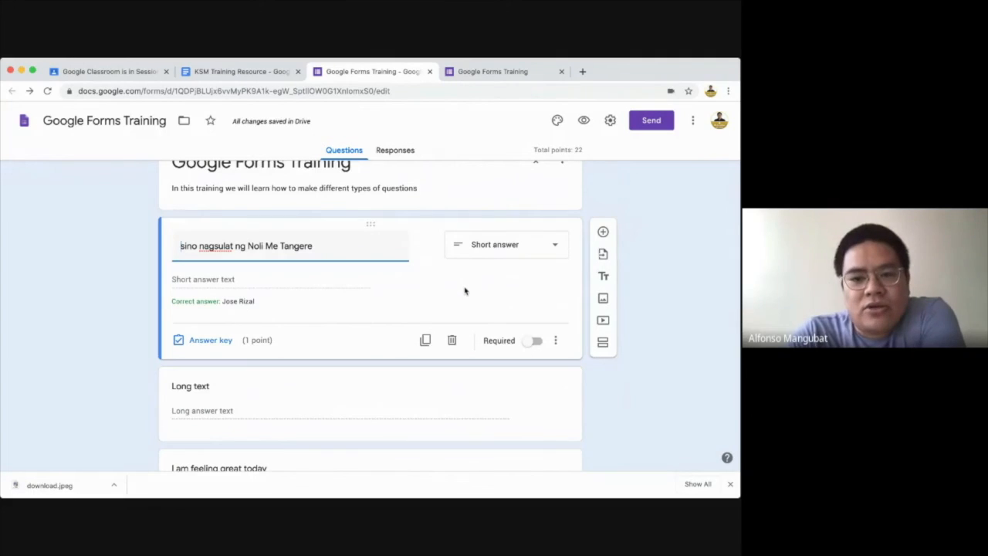
pyautogui.click(530, 343)
pyautogui.click(522, 403)
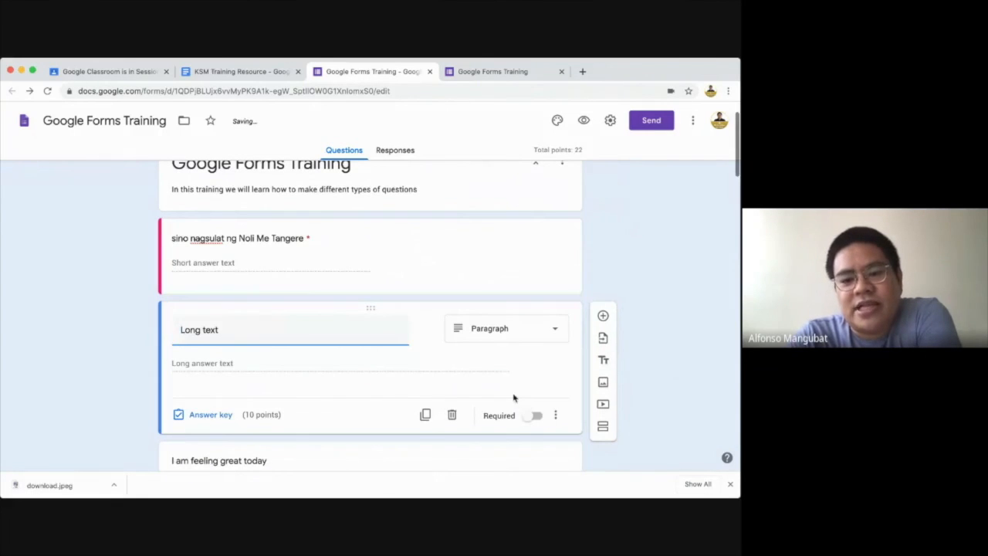
pyautogui.click(533, 415)
# Make the "I am feeling great today" and "I would like to eat:" questions required
pyautogui.scroll(-2, 478, 390)
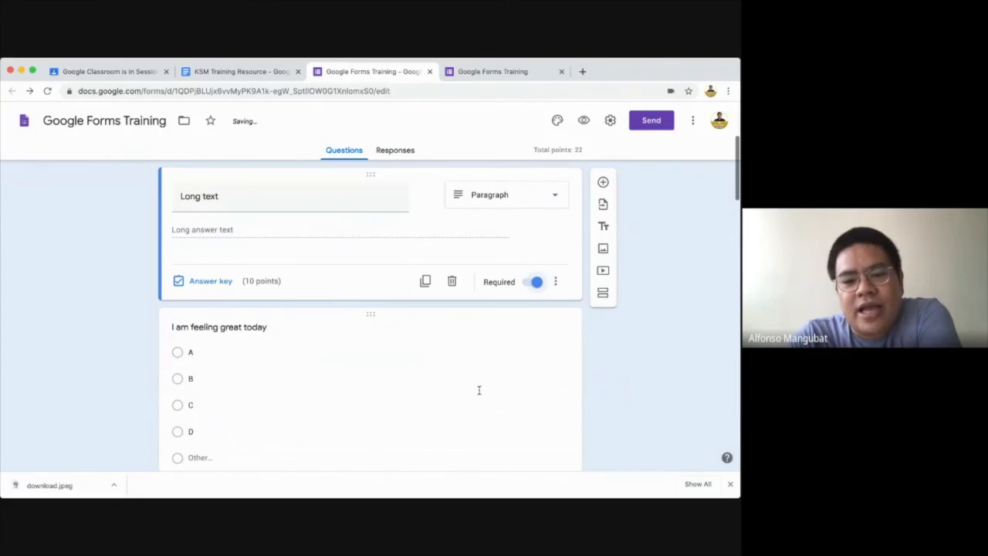
pyautogui.click(478, 389)
pyautogui.scroll(-3, 509, 404)
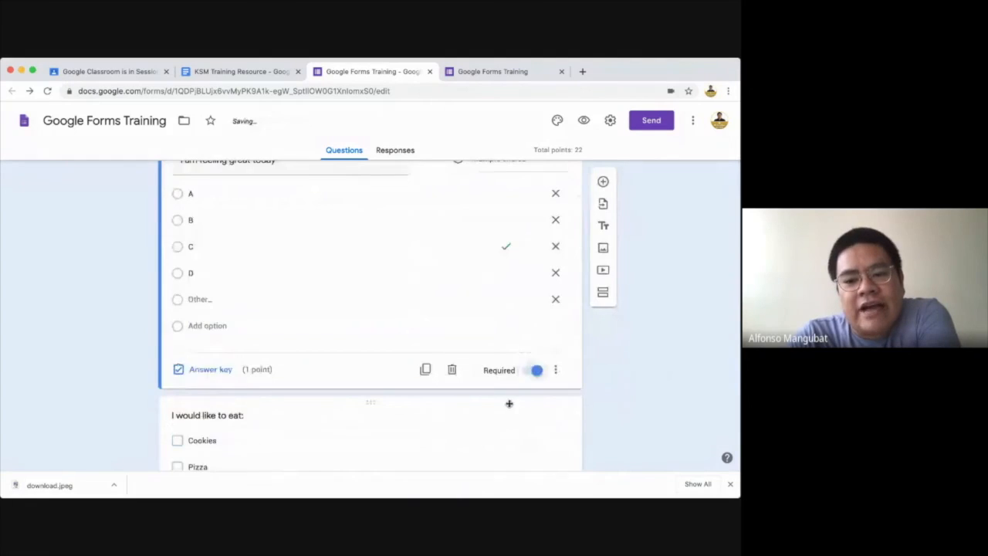
pyautogui.click(507, 403)
pyautogui.click(534, 416)
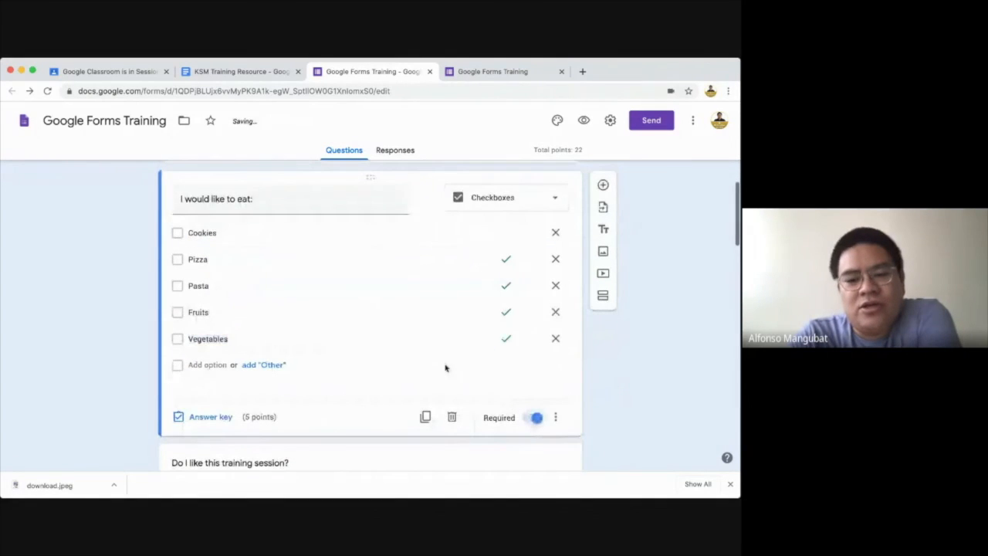
# Make "Do I like this training session?" and "Are you learning something new?" required, and require a response in each row of the Matching type grid
pyautogui.scroll(-1, 445, 366)
pyautogui.scroll(-3, 448, 364)
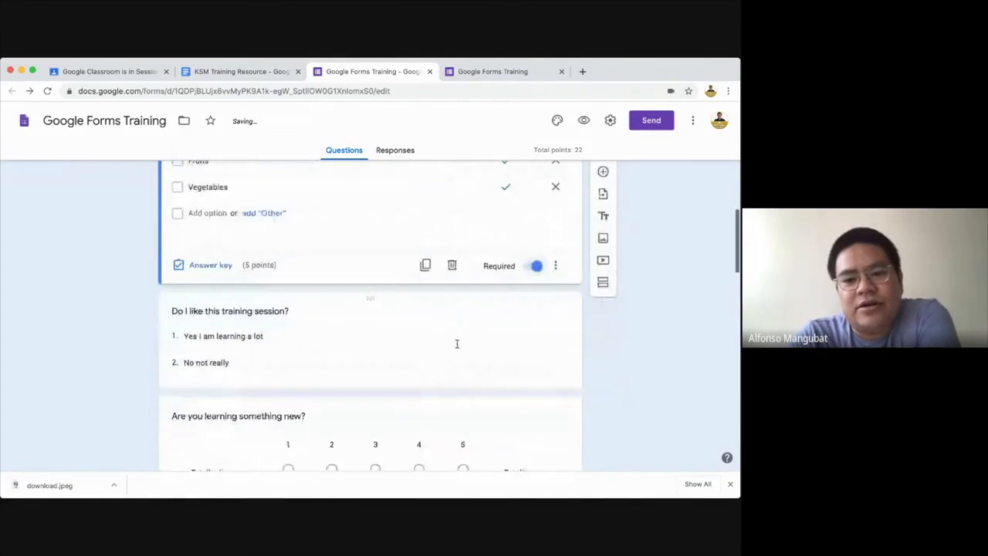
pyautogui.click(456, 341)
pyautogui.scroll(-3, 415, 371)
pyautogui.click(523, 329)
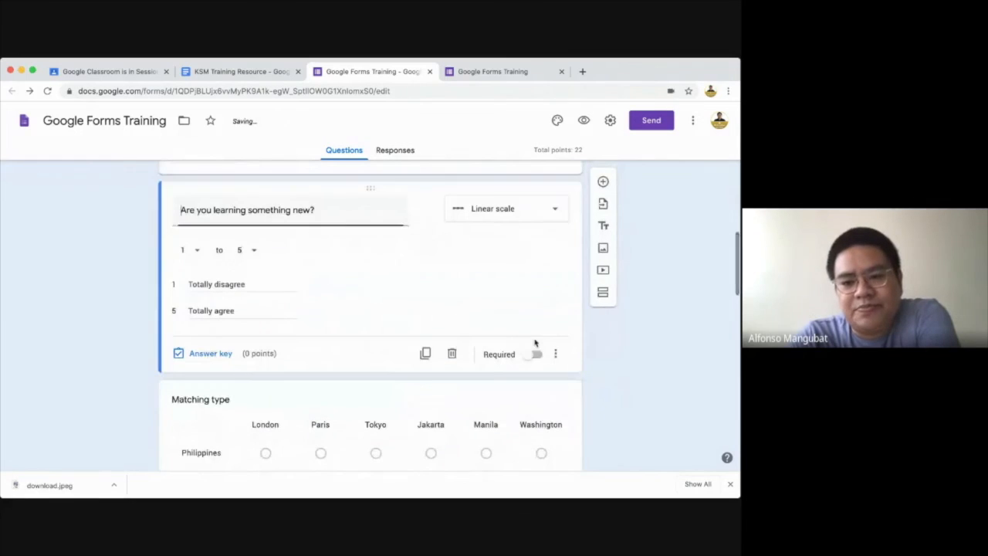
pyautogui.click(531, 355)
pyautogui.scroll(-5, 478, 344)
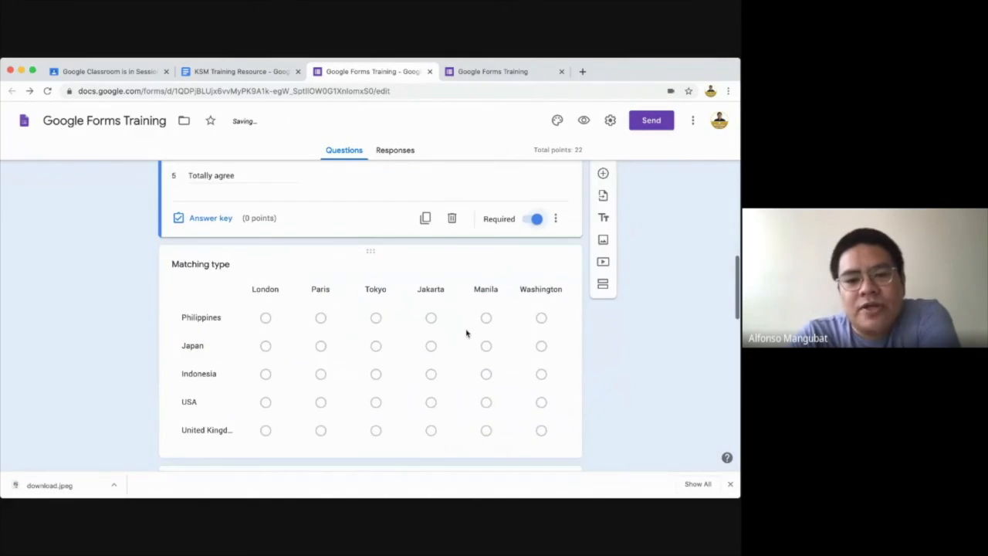
pyautogui.click(470, 323)
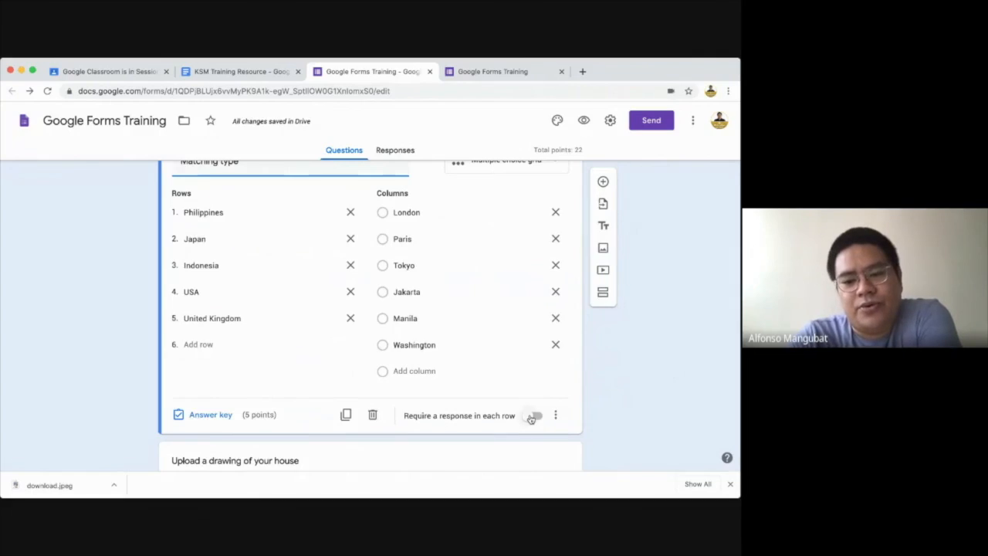
# Switch to the form's respondent view and examine the question order, required marks and point values
pyautogui.hotkey('ctrl', 'Tab')
pyautogui.scroll(-3, 390, 264)
pyautogui.scroll(2, 391, 264)
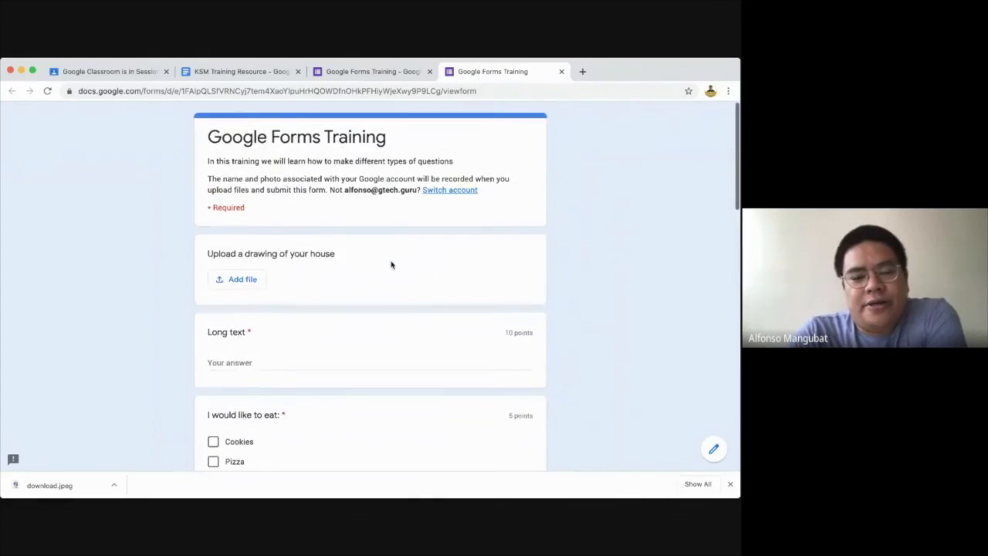
pyautogui.scroll(-1, 390, 267)
pyautogui.scroll(-1, 390, 266)
pyautogui.scroll(1, 390, 266)
pyautogui.scroll(-3, 309, 288)
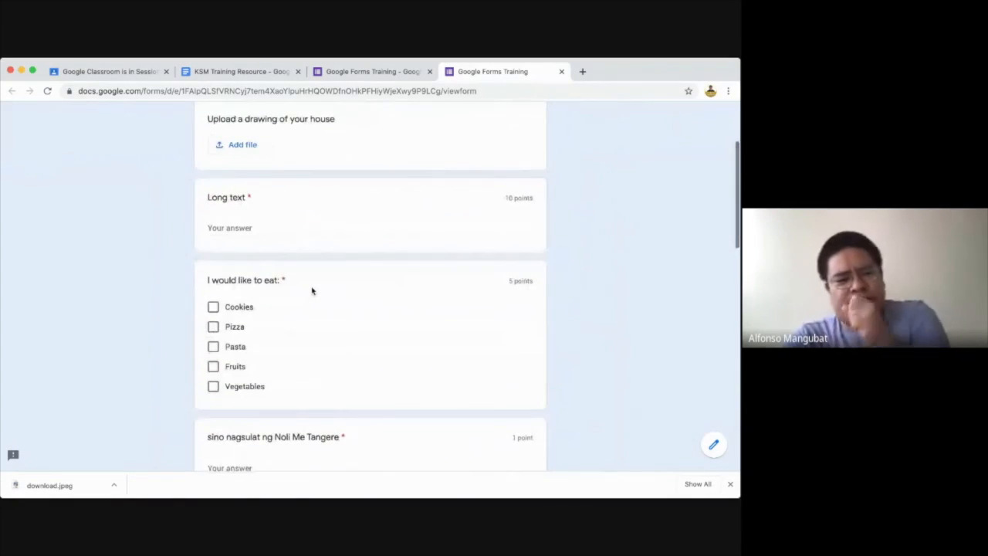
pyautogui.scroll(2, 311, 290)
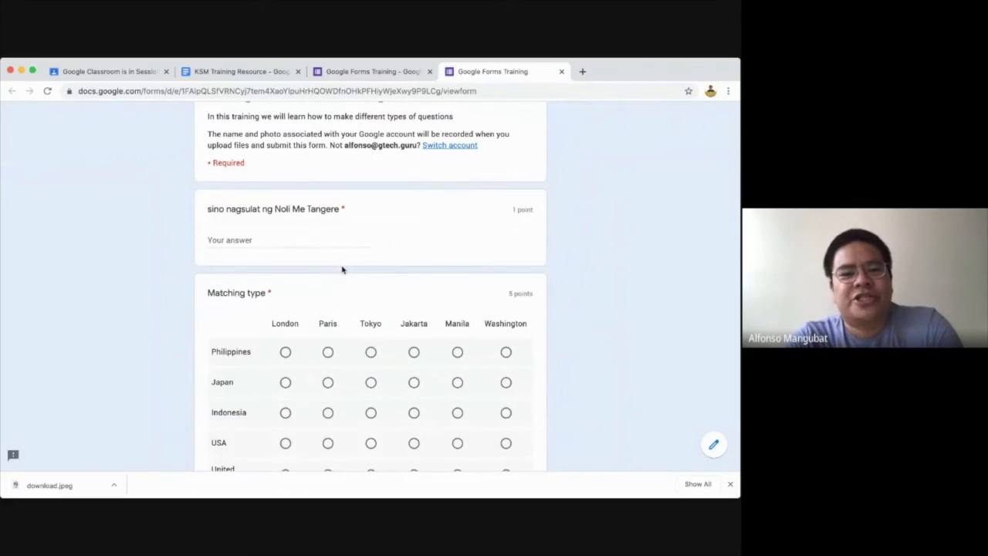
# Answer the "sino nagsulat ng Noli Me Tangere" question with Jose Rizal
pyautogui.scroll(-1, 305, 240)
pyautogui.click(276, 196)
pyautogui.scroll(-2, 281, 237)
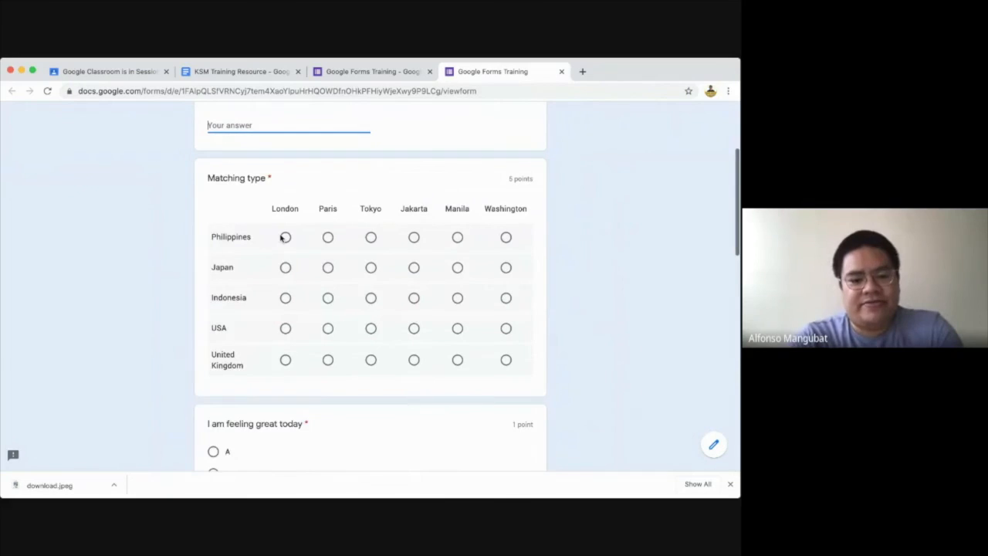
pyautogui.scroll(3, 281, 238)
pyautogui.write('Jose Rizal')
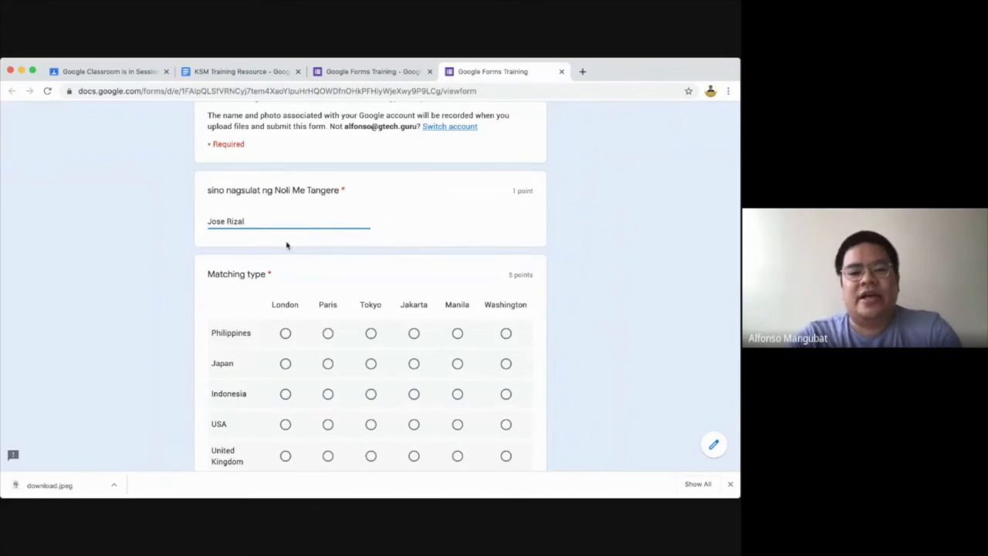
# Answer the Matching type grid with Paris for Philippines, Tokyo for Japan, Jakarta for Indonesia, Manila for USA and Washington for United Kingdom
pyautogui.click(328, 333)
pyautogui.click(370, 363)
pyautogui.click(415, 395)
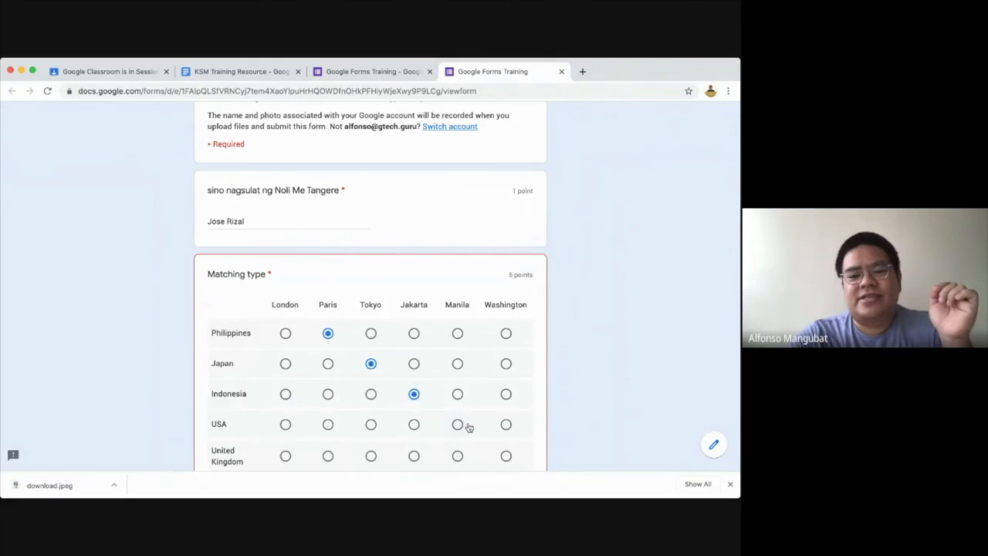
pyautogui.click(457, 424)
pyautogui.scroll(-2, 471, 433)
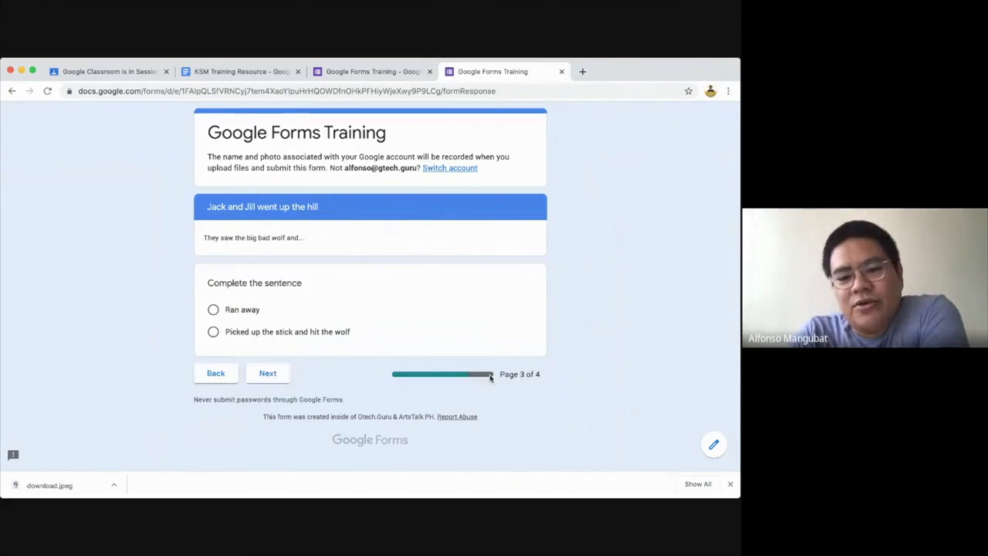
# Go back to the "Choose your own Adventure!" section, advance through the remaining sections without answering them, and submit the form
pyautogui.scroll(-1, 498, 357)
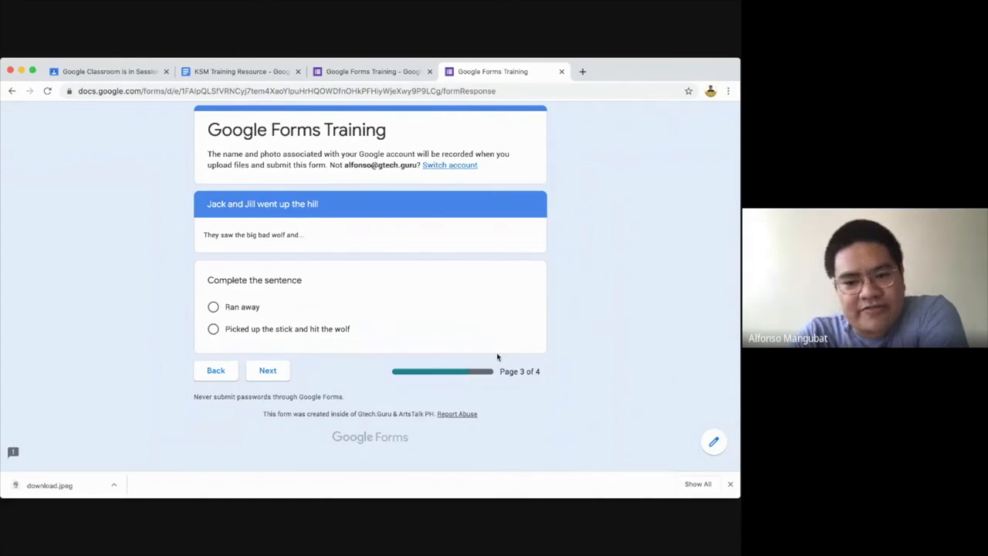
pyautogui.click(220, 375)
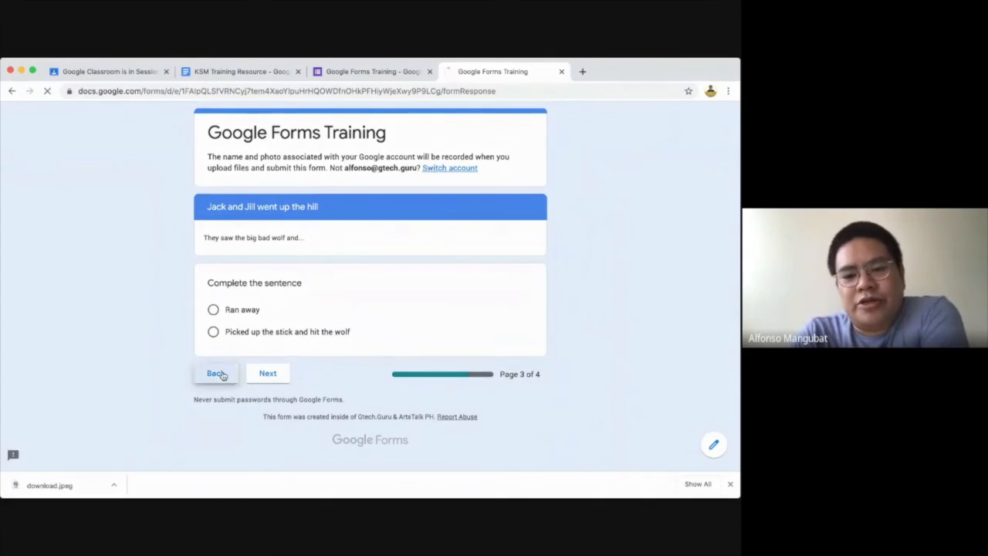
pyautogui.click(265, 332)
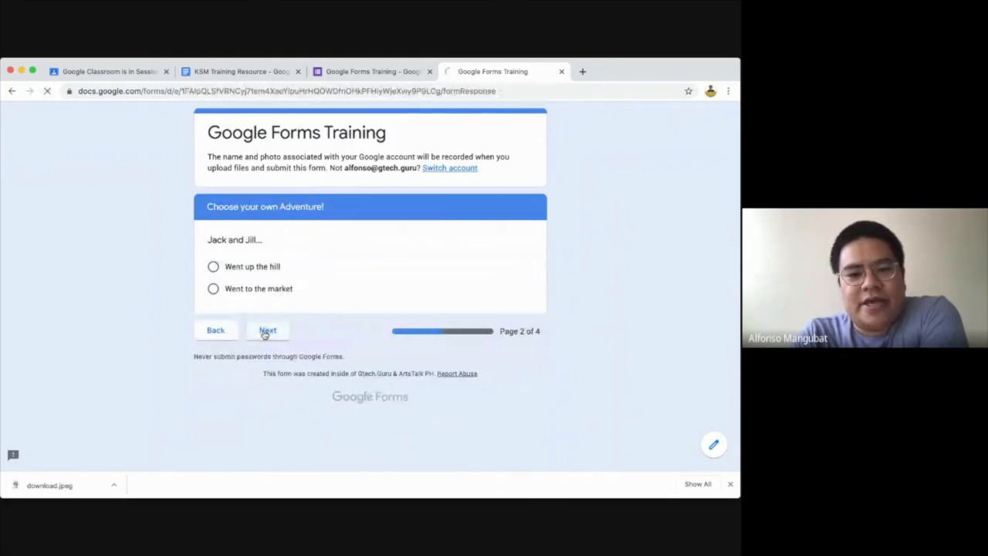
pyautogui.click(264, 375)
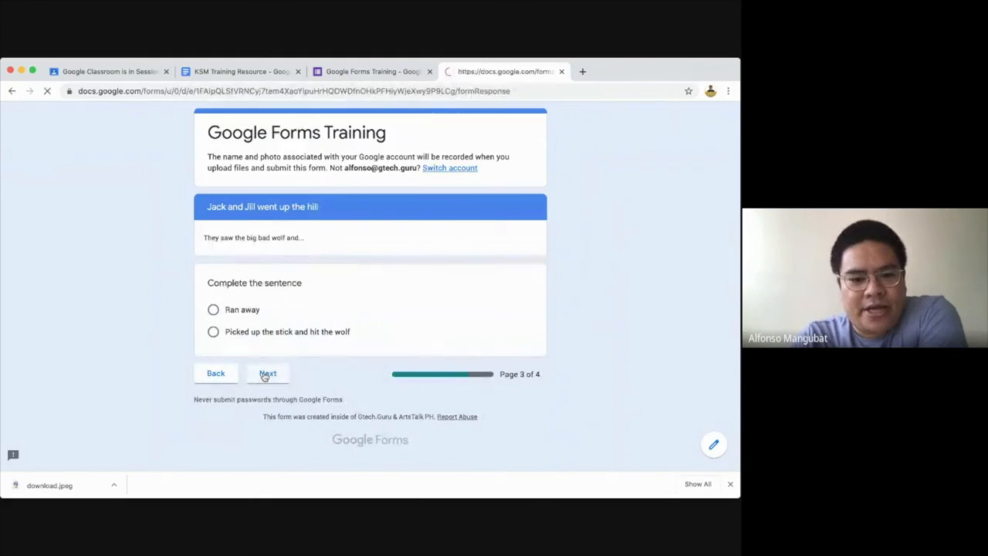
pyautogui.click(264, 375)
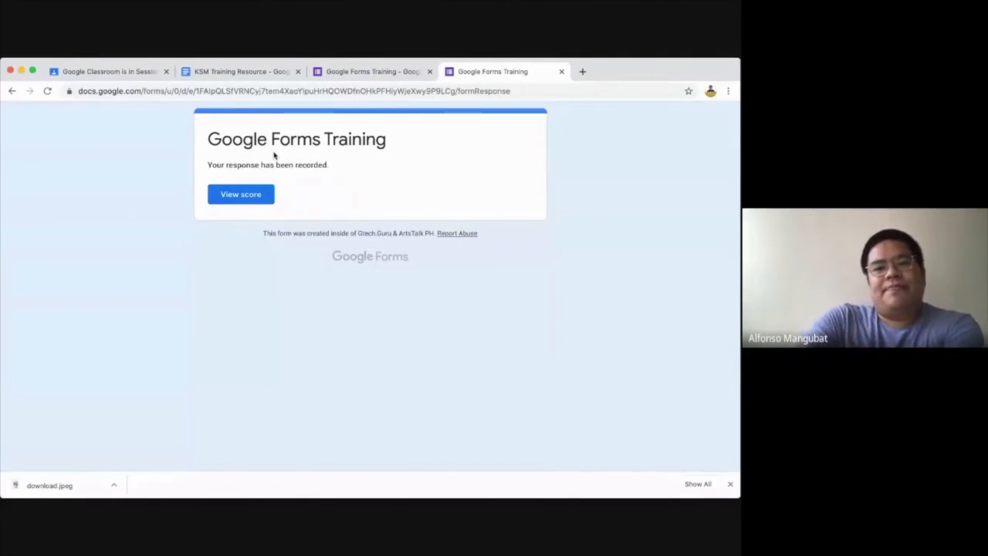
# Open the score of the submitted response and review the total, the per-question results and the correct answers
pyautogui.click(255, 195)
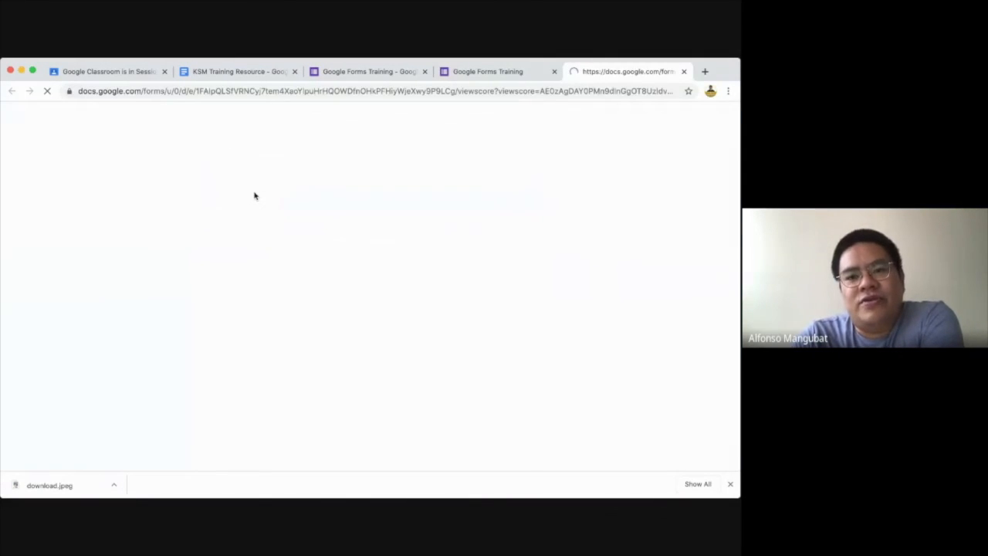
pyautogui.scroll(-1, 463, 197)
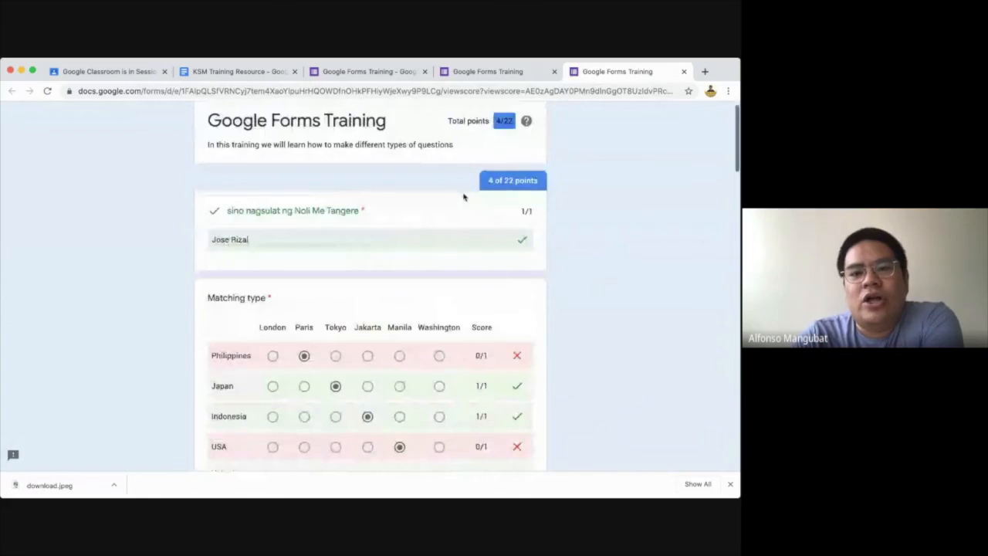
pyautogui.scroll(-1, 463, 197)
pyautogui.scroll(1, 464, 196)
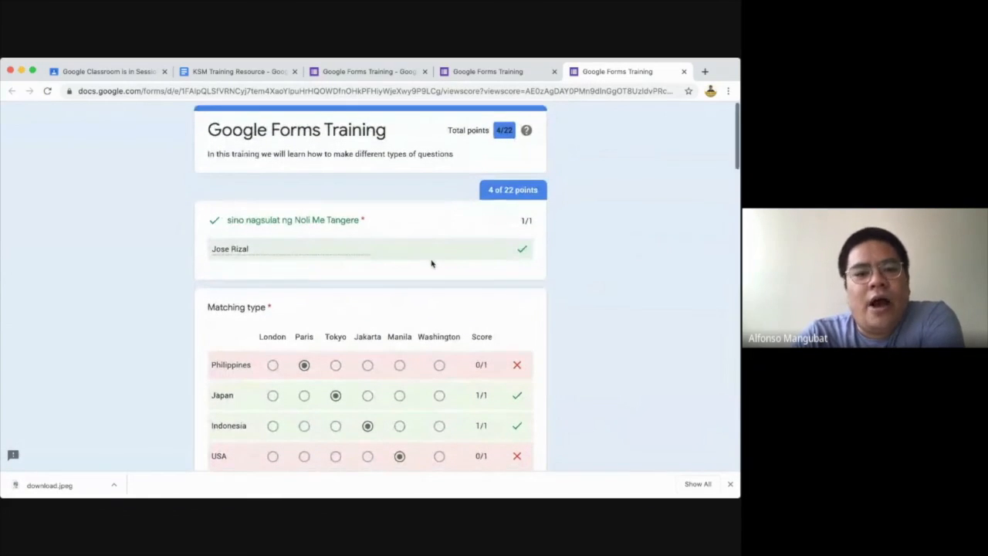
pyautogui.scroll(-1, 432, 264)
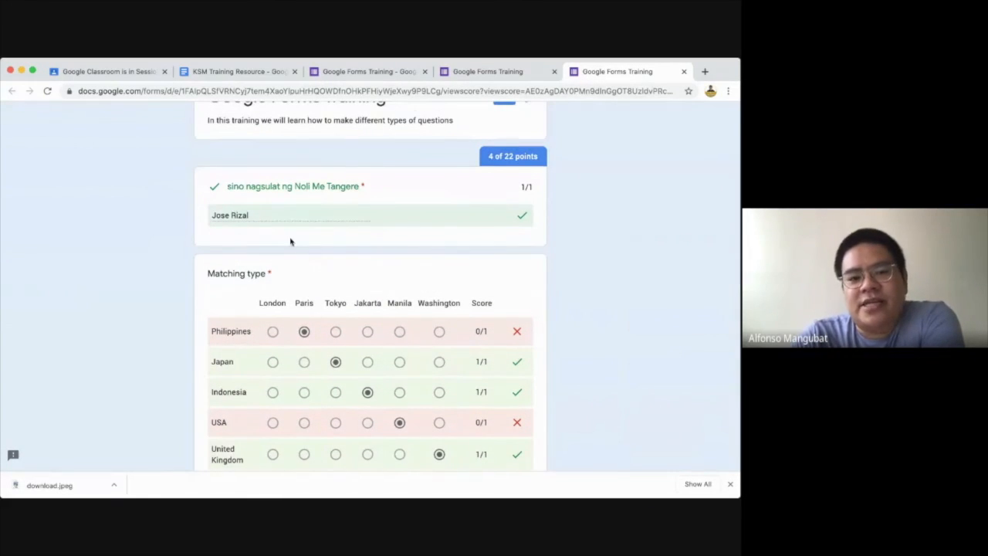
pyautogui.scroll(-2, 290, 242)
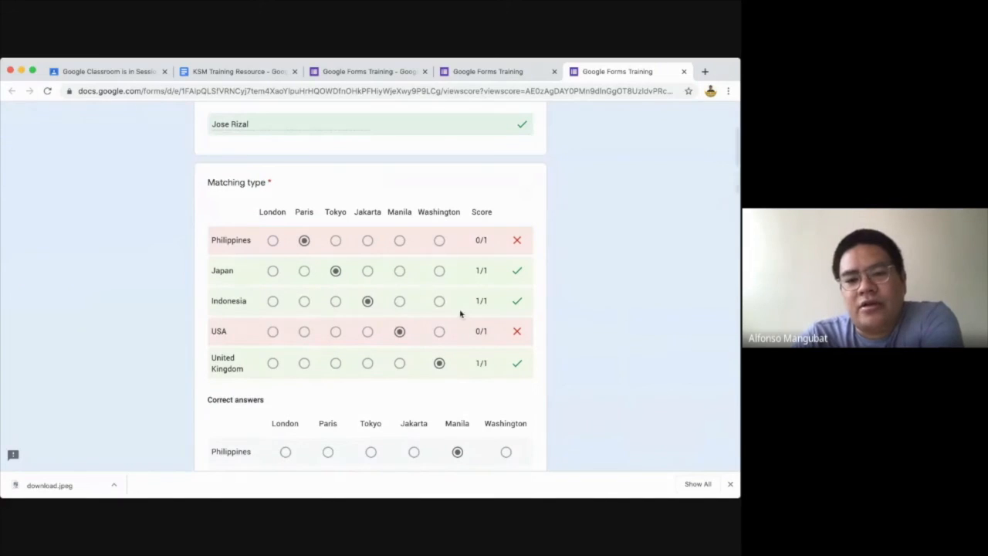
pyautogui.scroll(-10, 413, 335)
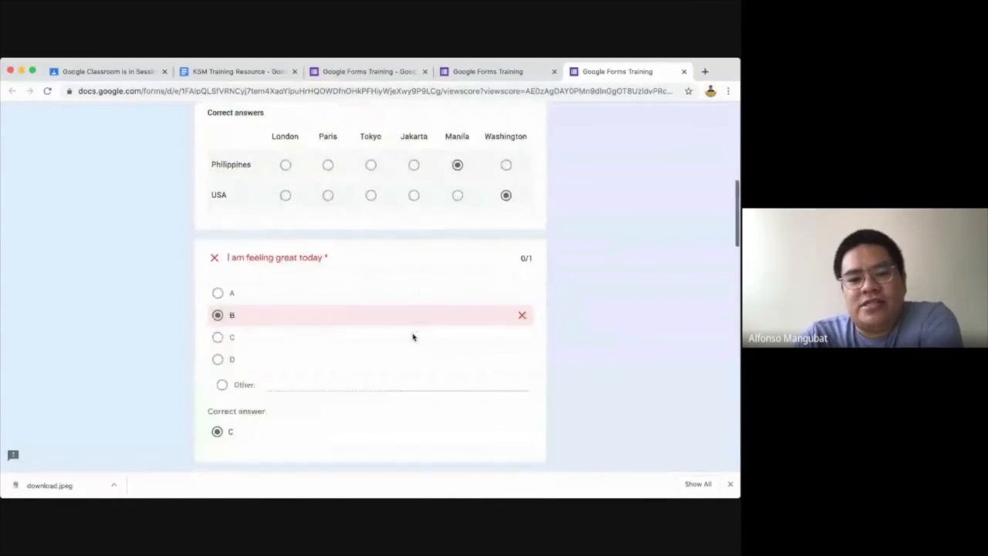
pyautogui.scroll(-2, 413, 335)
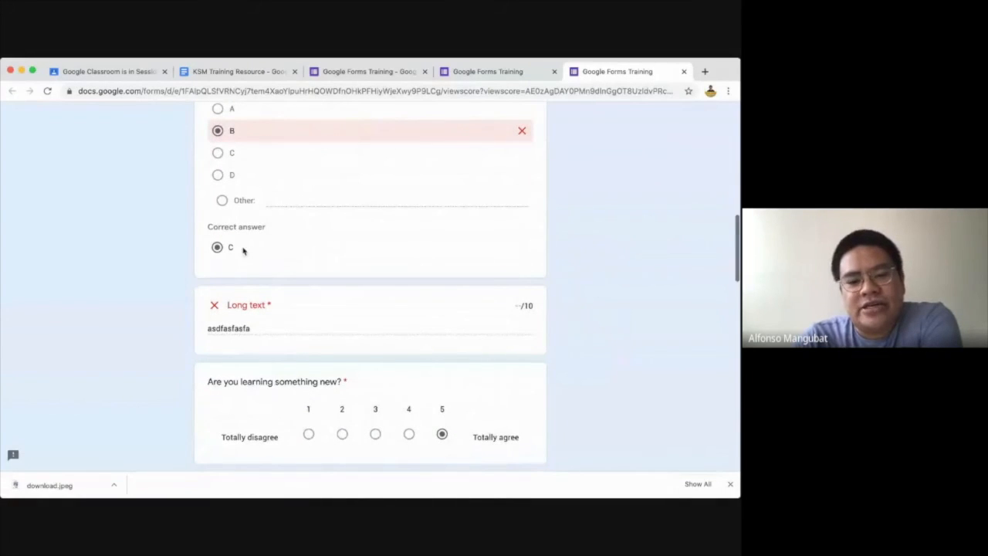
pyautogui.scroll(-10, 242, 250)
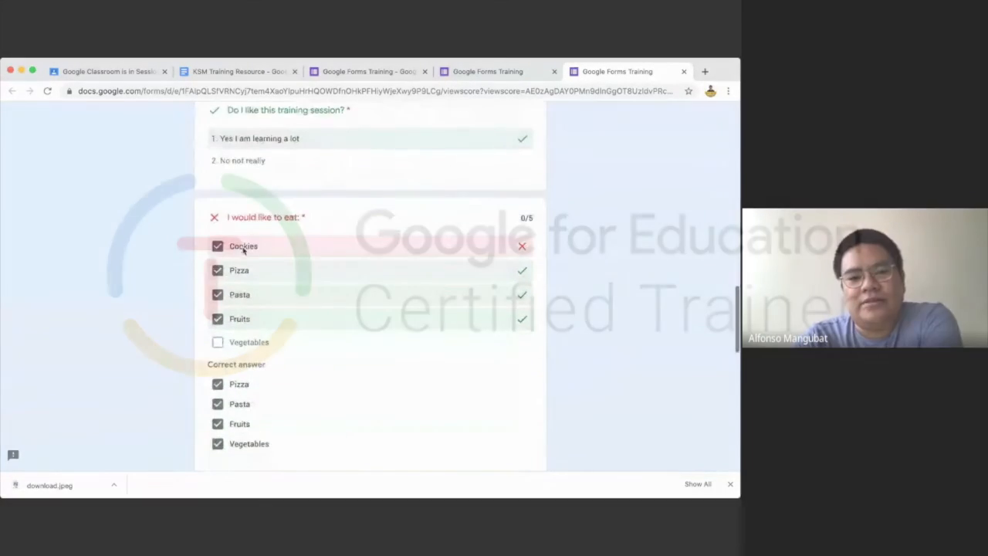